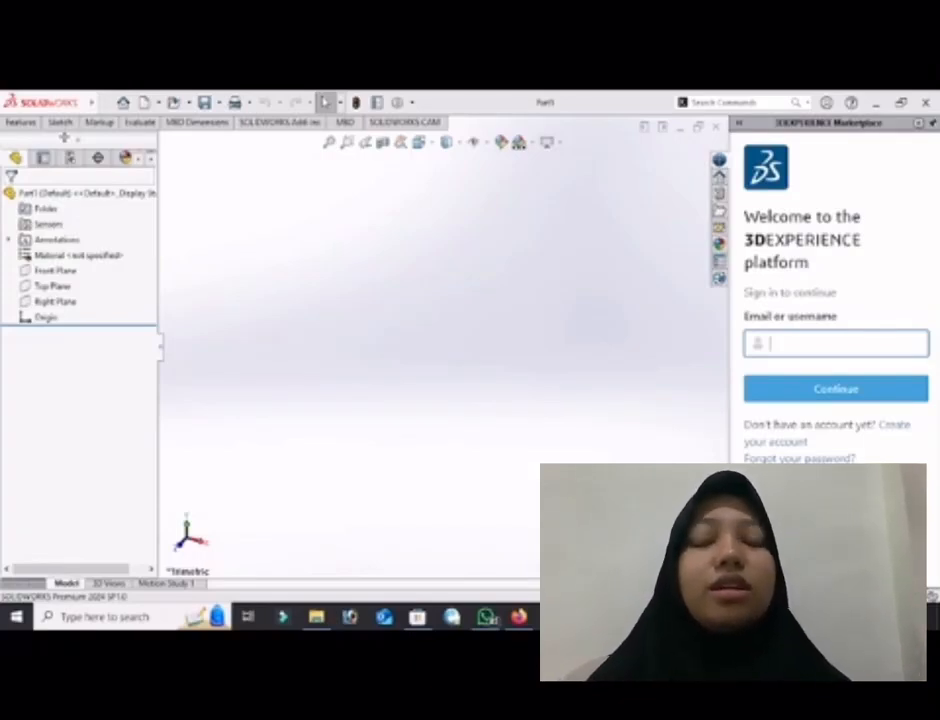
Step: Start a new sketch on the Front Plane
left_click(62, 123)
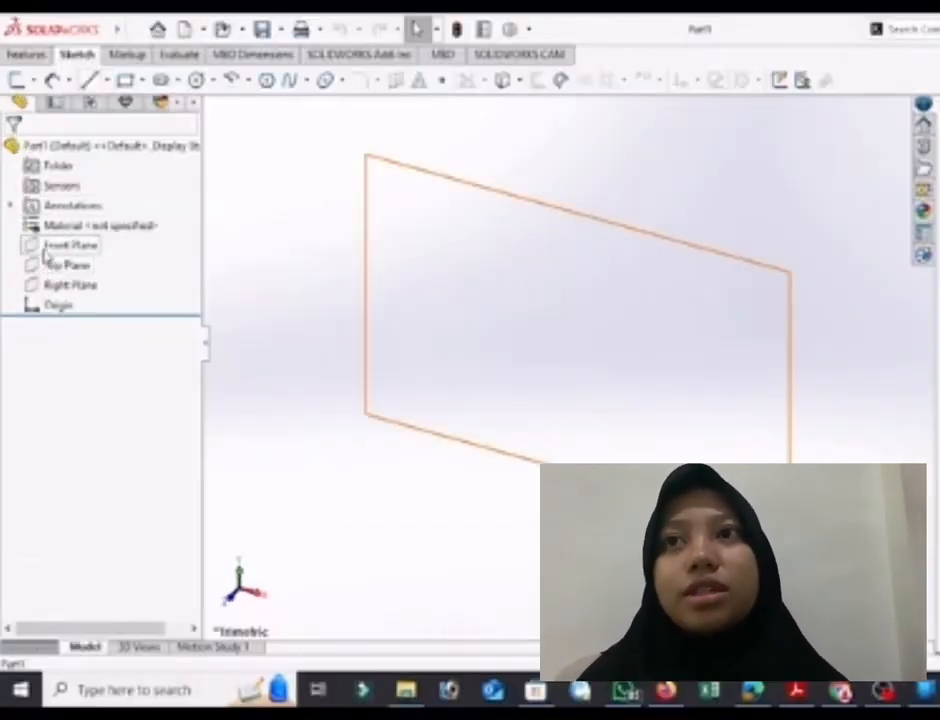
left_click(50, 247)
left_click(18, 80)
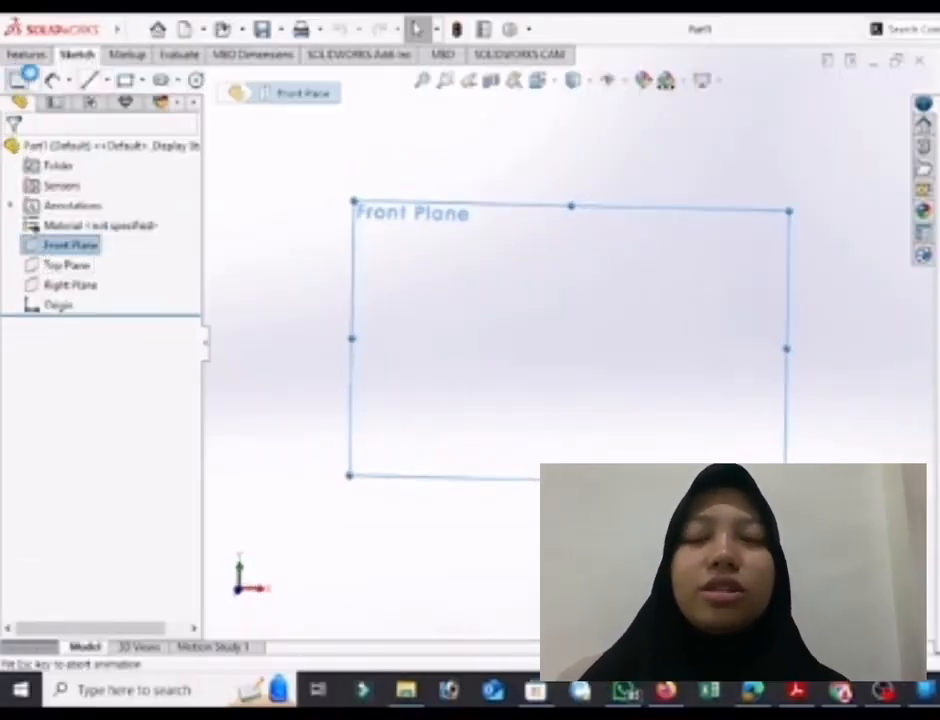
Step: Sketch a corner rectangle about 37 mm wide and 66 mm high, with its lower-left corner at the origin
left_click(92, 54)
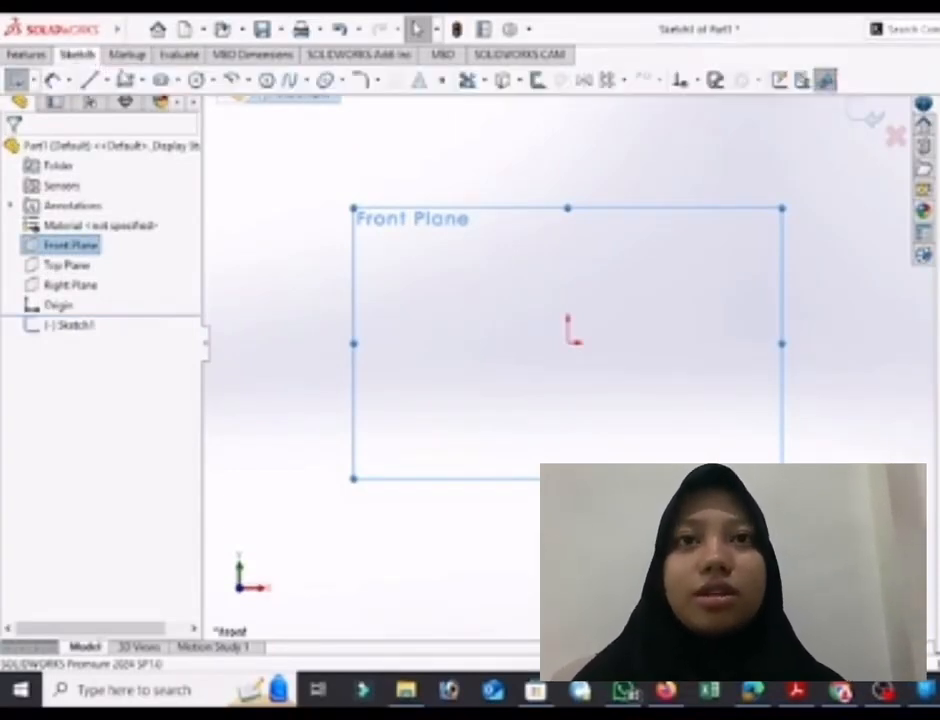
left_click(125, 80)
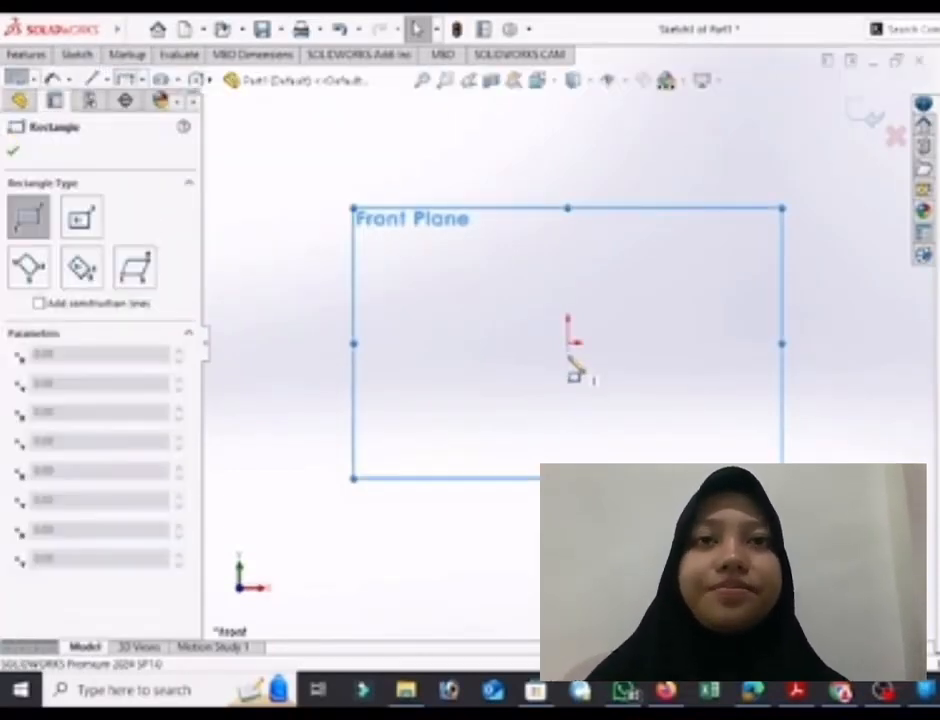
left_click(568, 344)
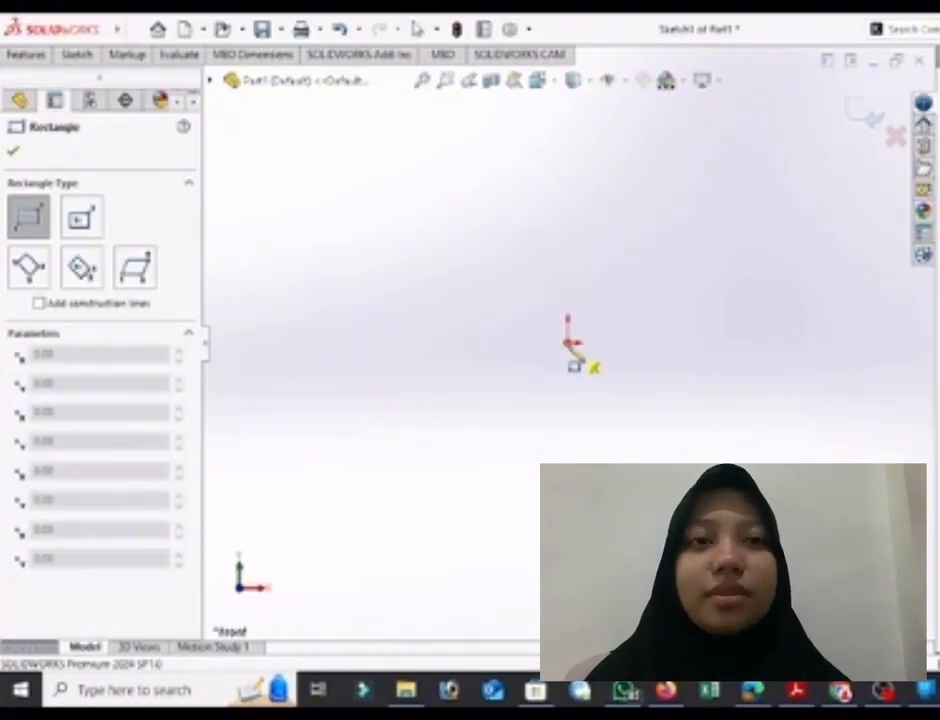
left_click(658, 172)
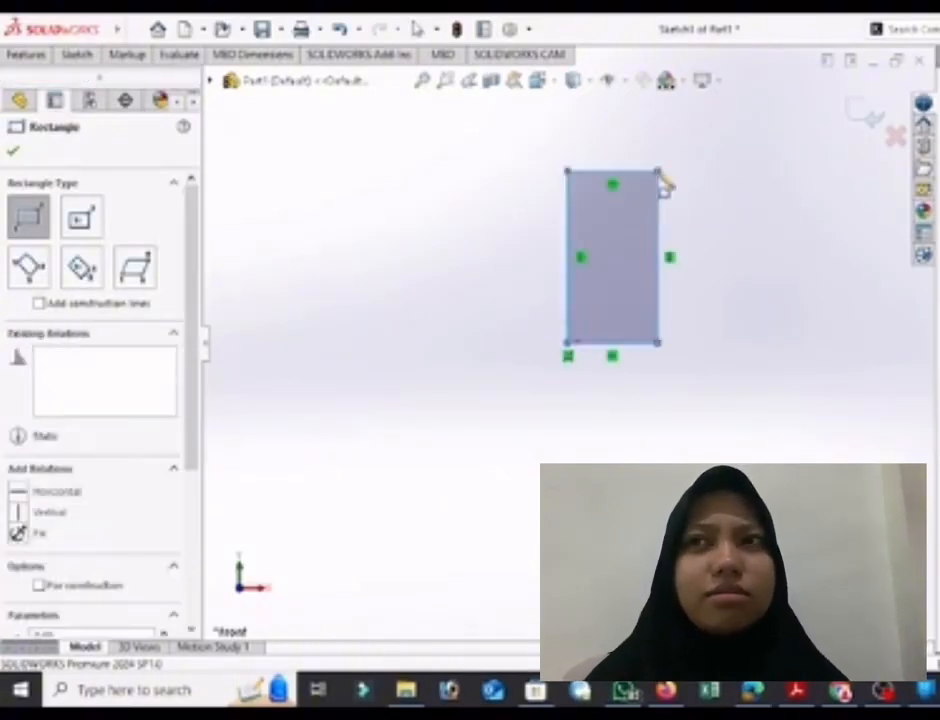
Step: Dimension the rectangle's top edge and set its width to 35 mm
left_click(77, 54)
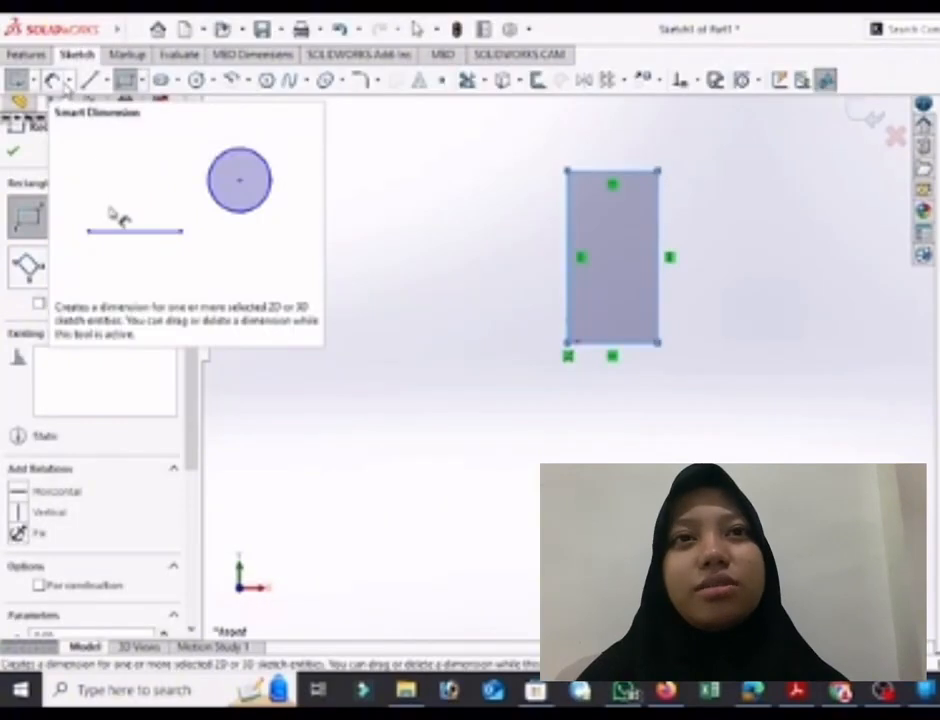
left_click(62, 83)
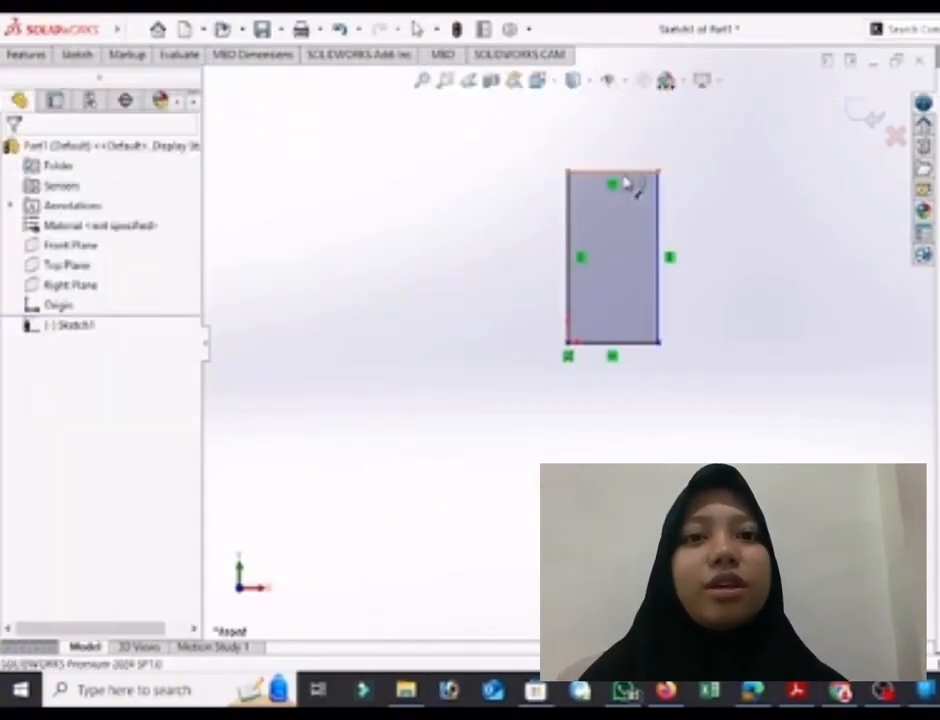
left_click(623, 174)
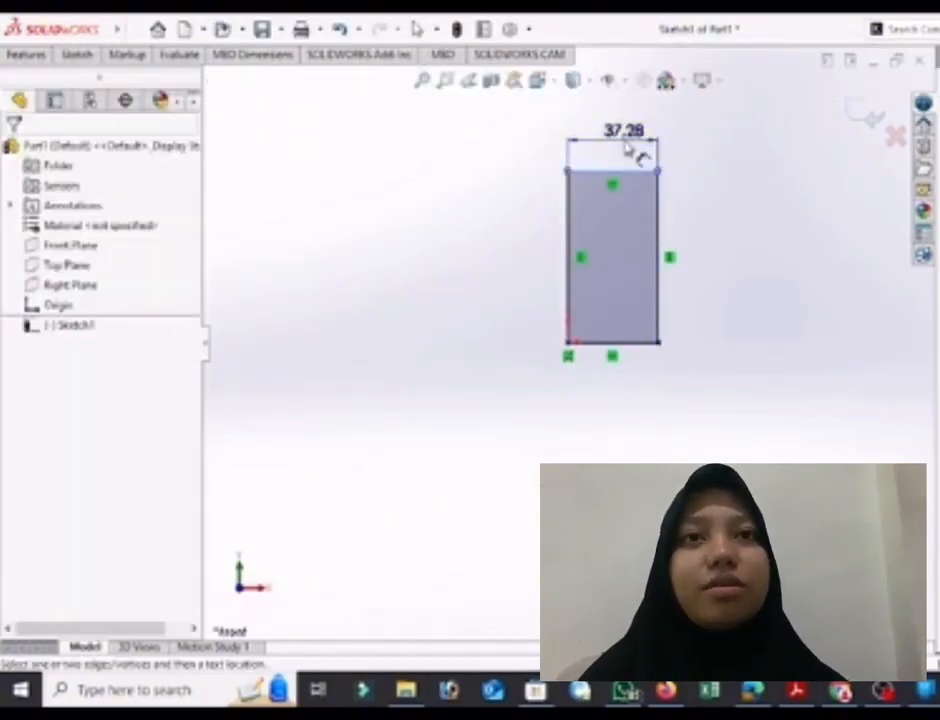
left_click(630, 152)
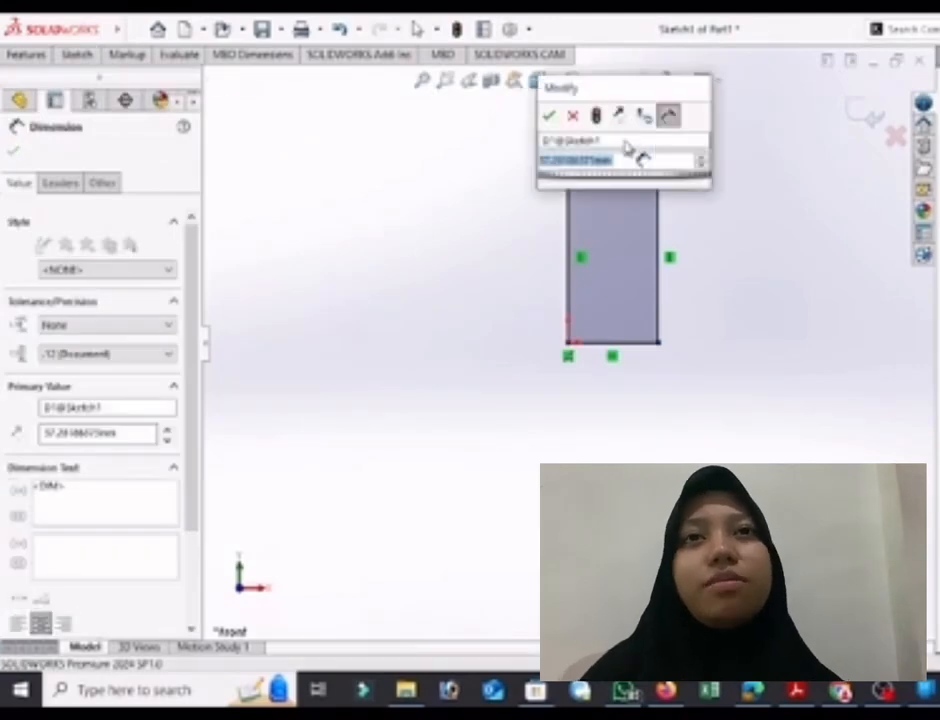
type("55")
key("Return")
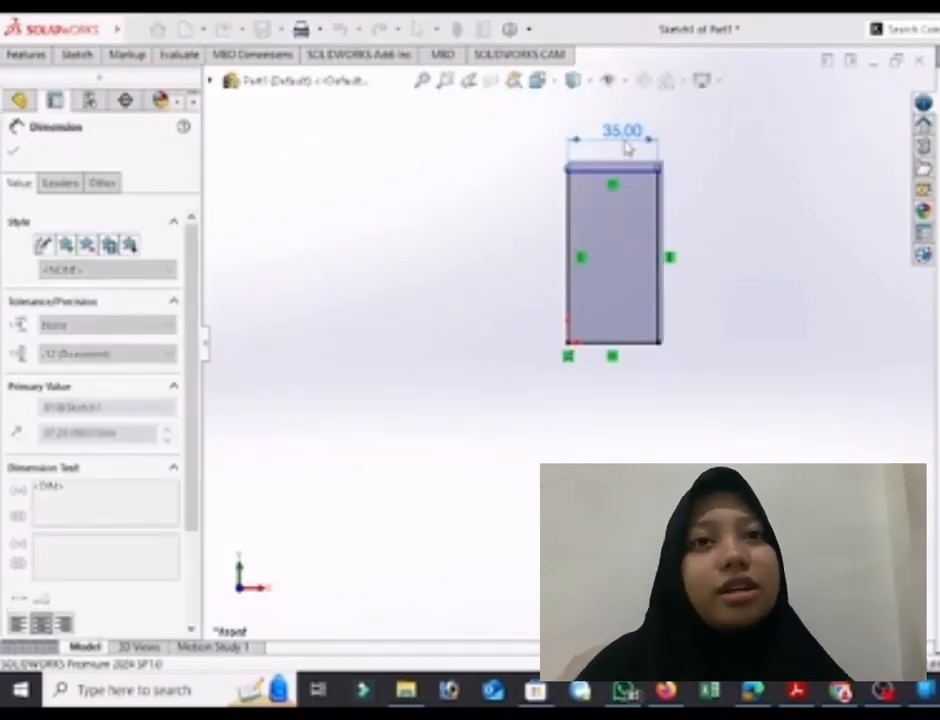
Step: Dimension the rectangle's right edge and set its height to 43 mm
left_click(656, 195)
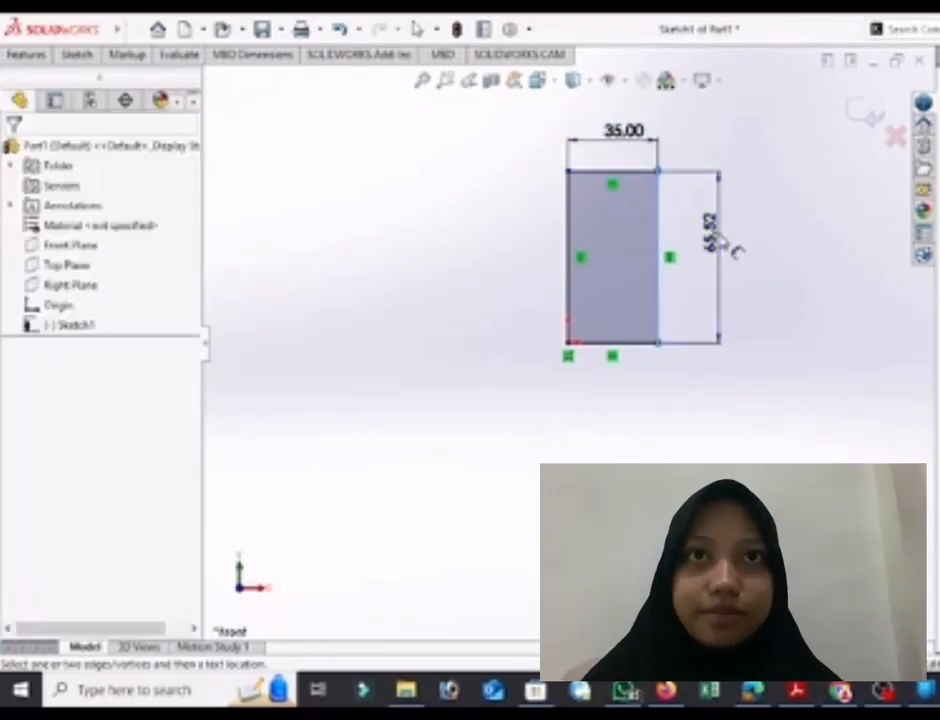
left_click(736, 248)
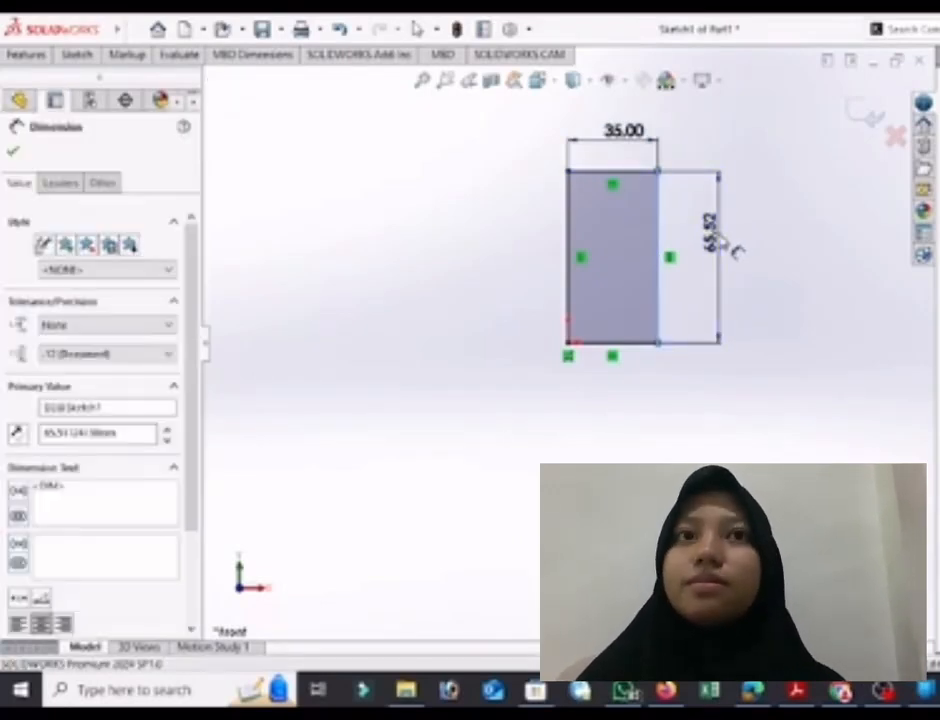
type("65")
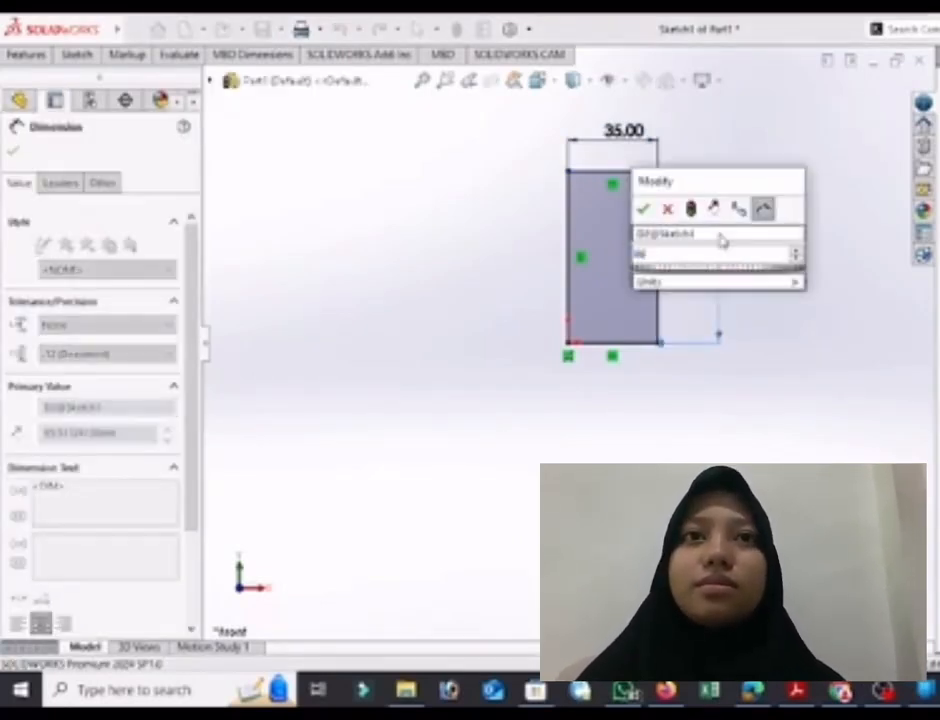
key("Return")
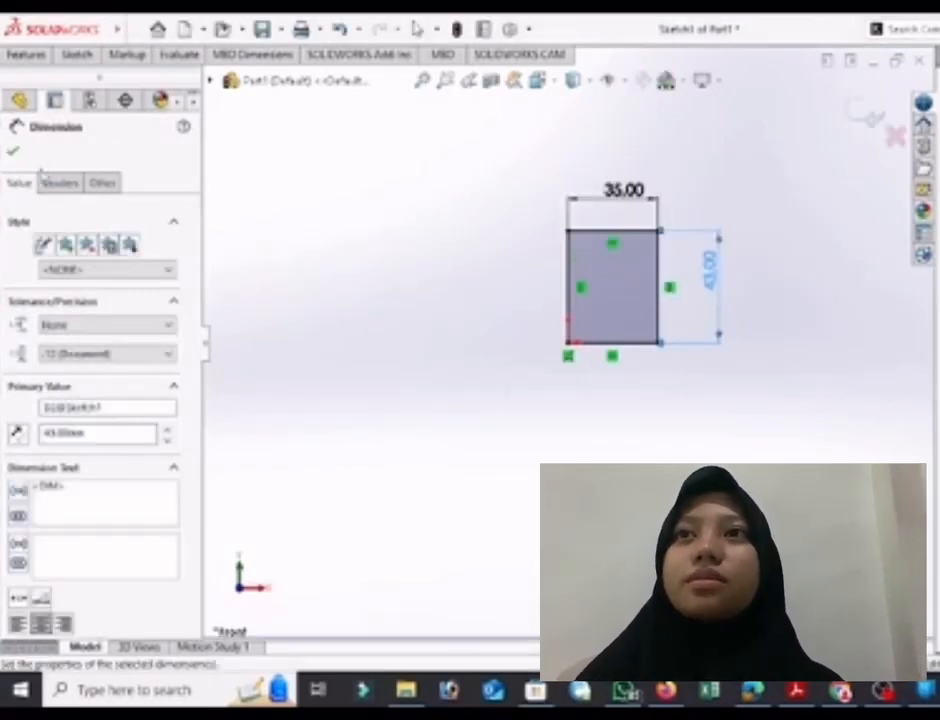
left_click(13, 151)
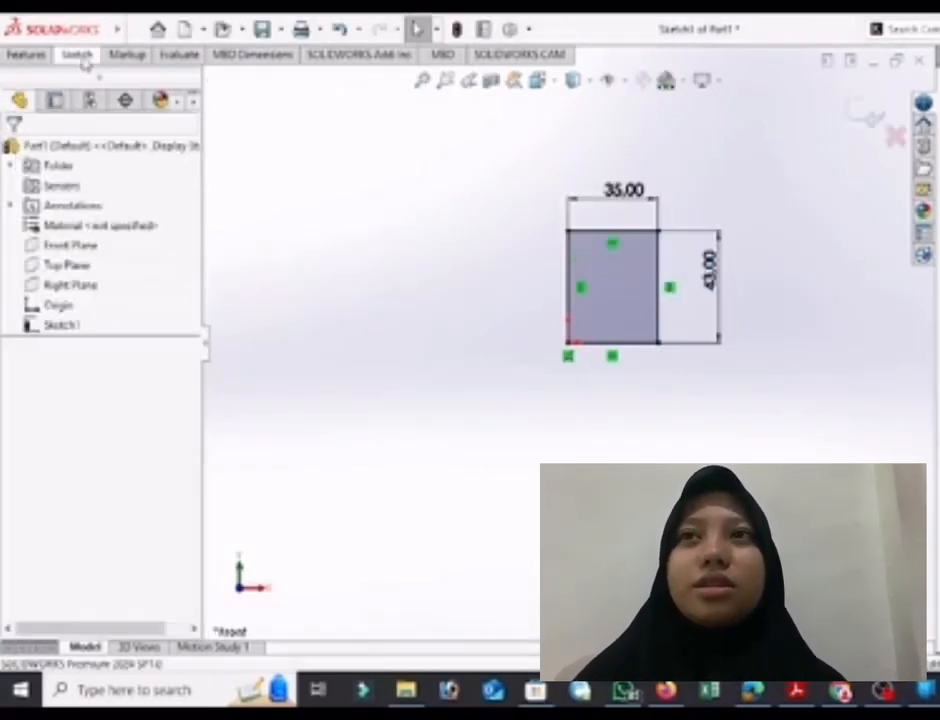
Step: Sketch a line chain leftward from the origin, about 14 mm up, diagonally into the rectangle, about 13 mm up, and back to its left edge
left_click(88, 57)
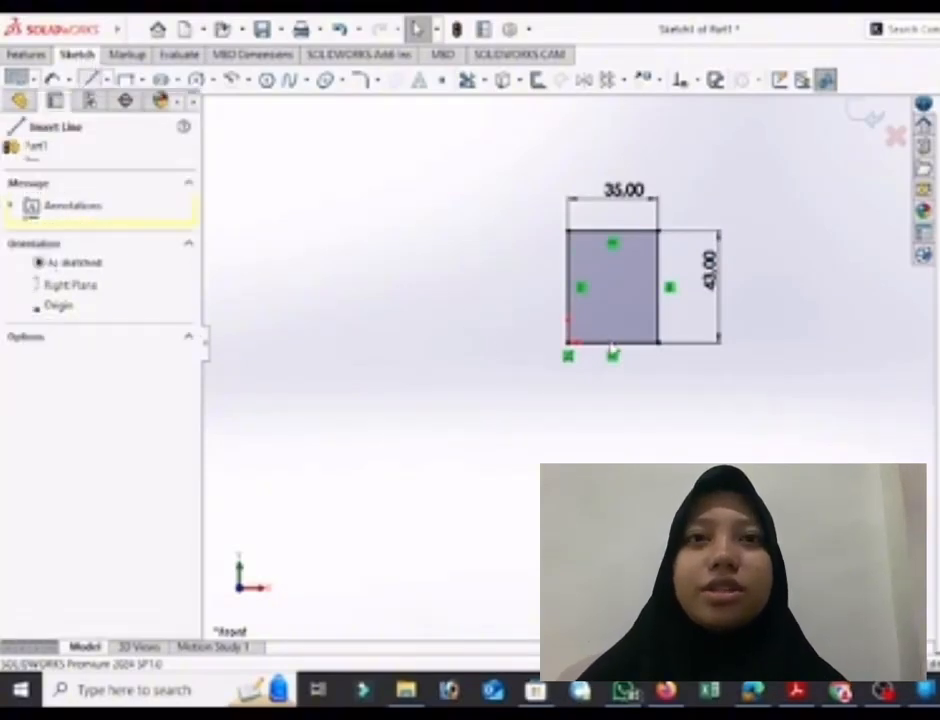
left_click(532, 358)
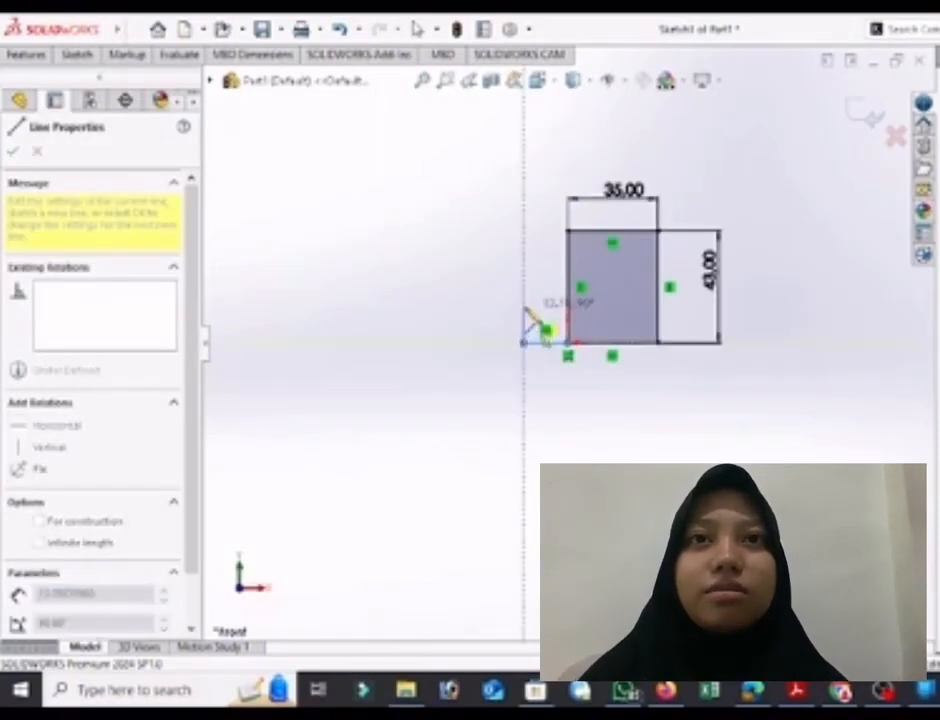
left_click(523, 307)
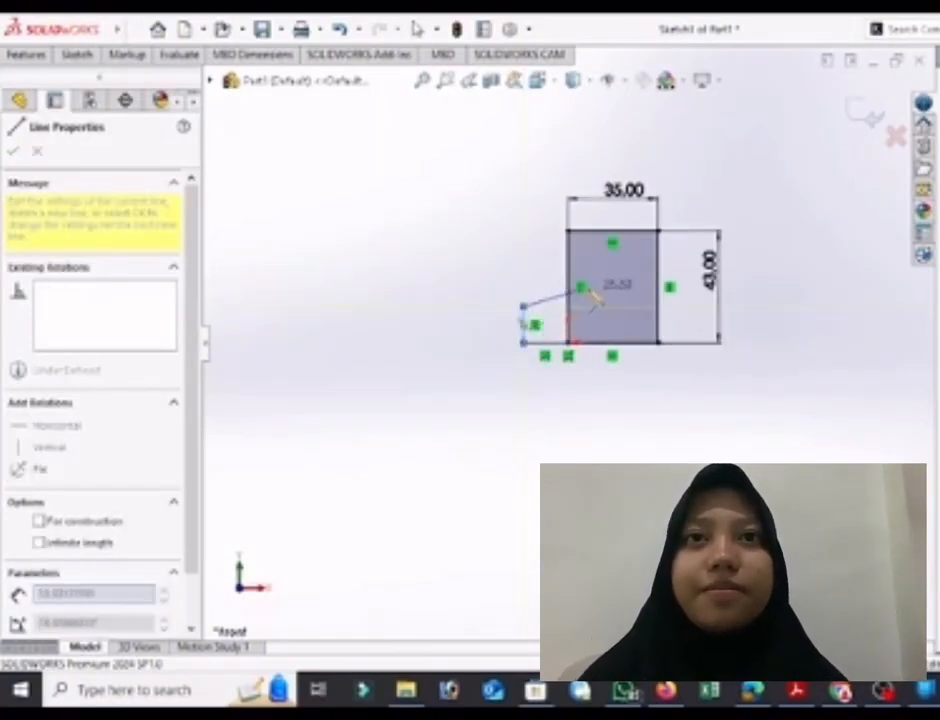
left_click(585, 287)
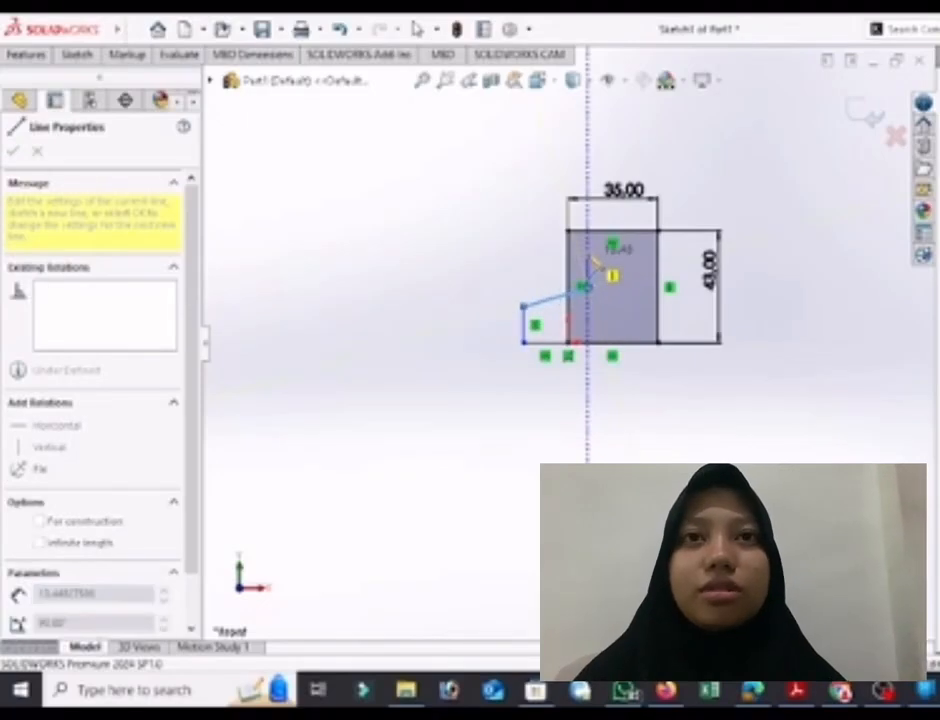
left_click(596, 258)
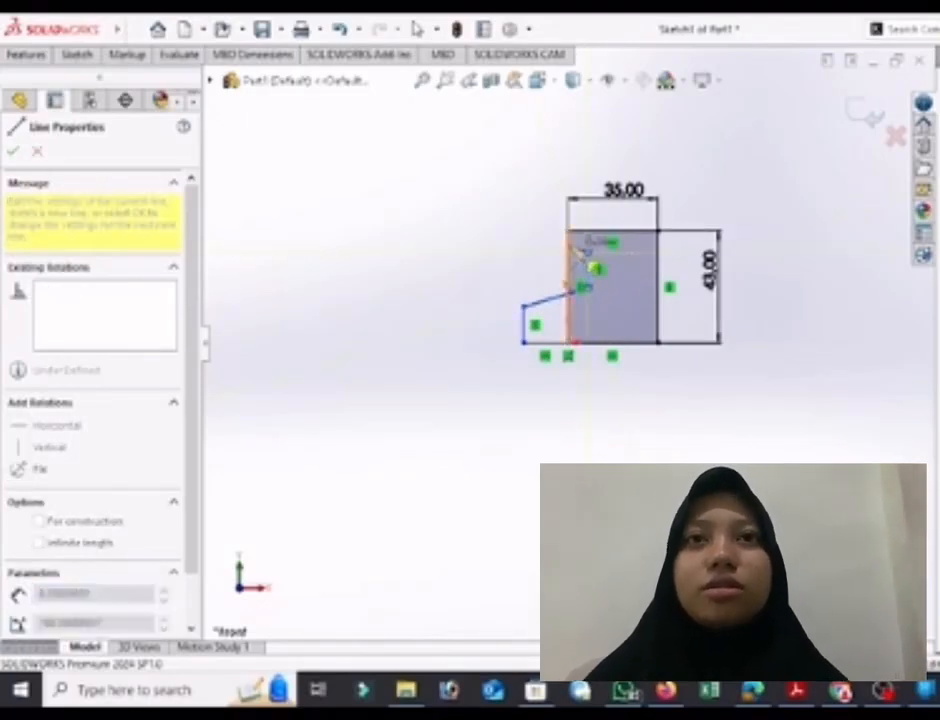
left_click(569, 244)
scroll(612, 240, "down", 2)
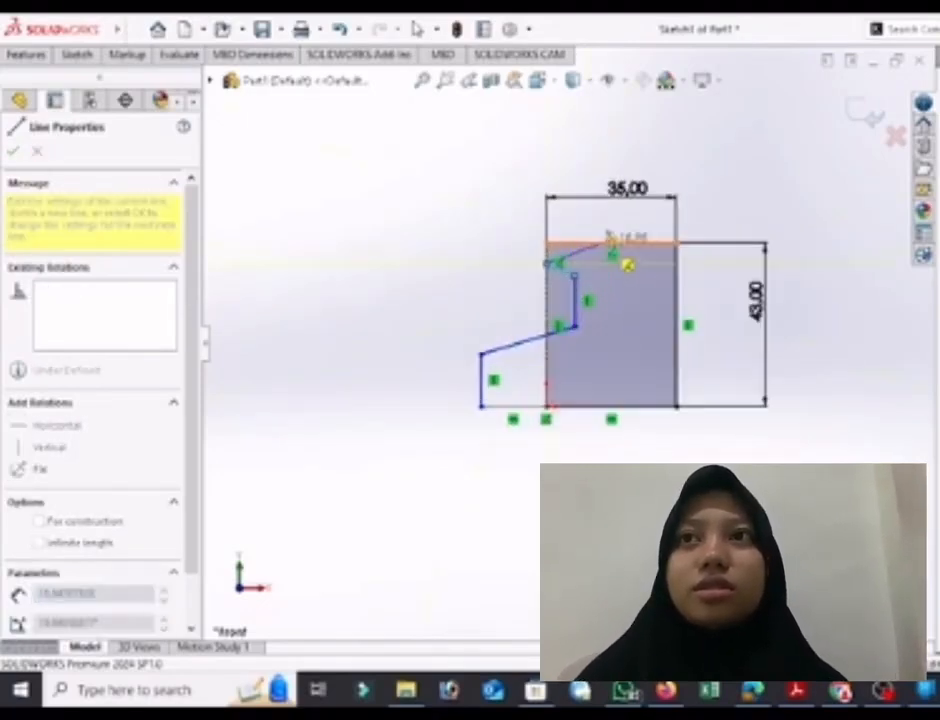
key("Escape")
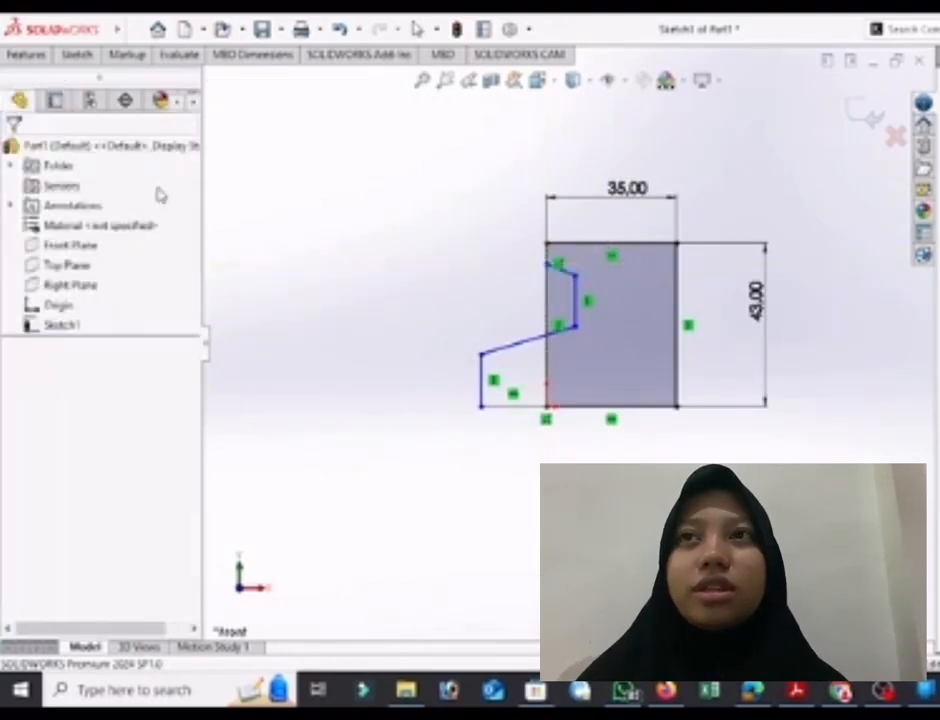
Step: Dimension the outer vertical line left of the rectangle and set its length to 16 mm
left_click(75, 56)
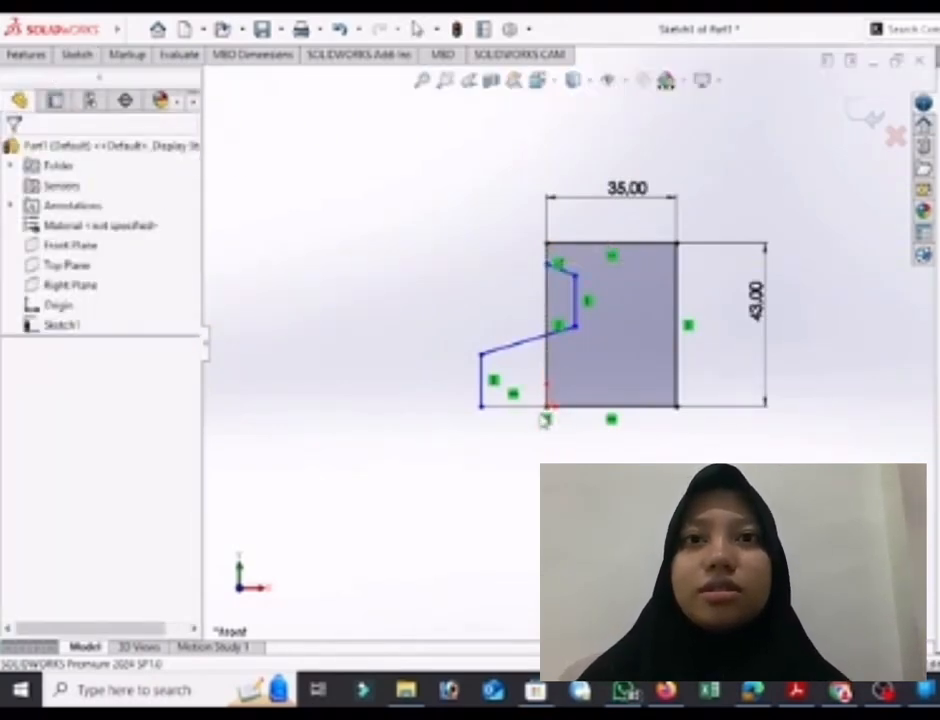
left_click(481, 392)
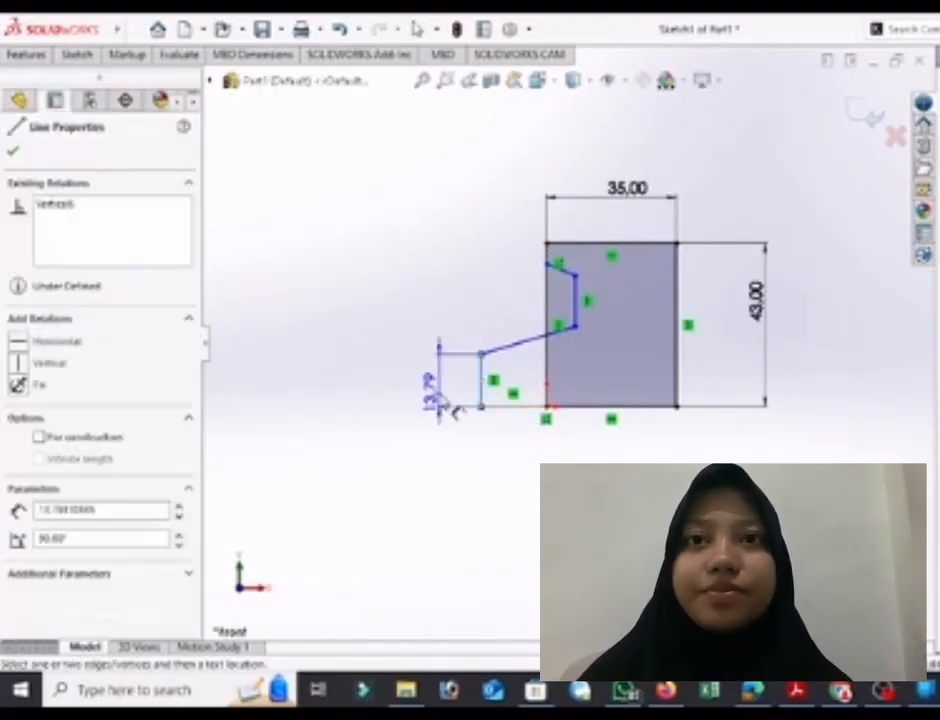
left_click(447, 408)
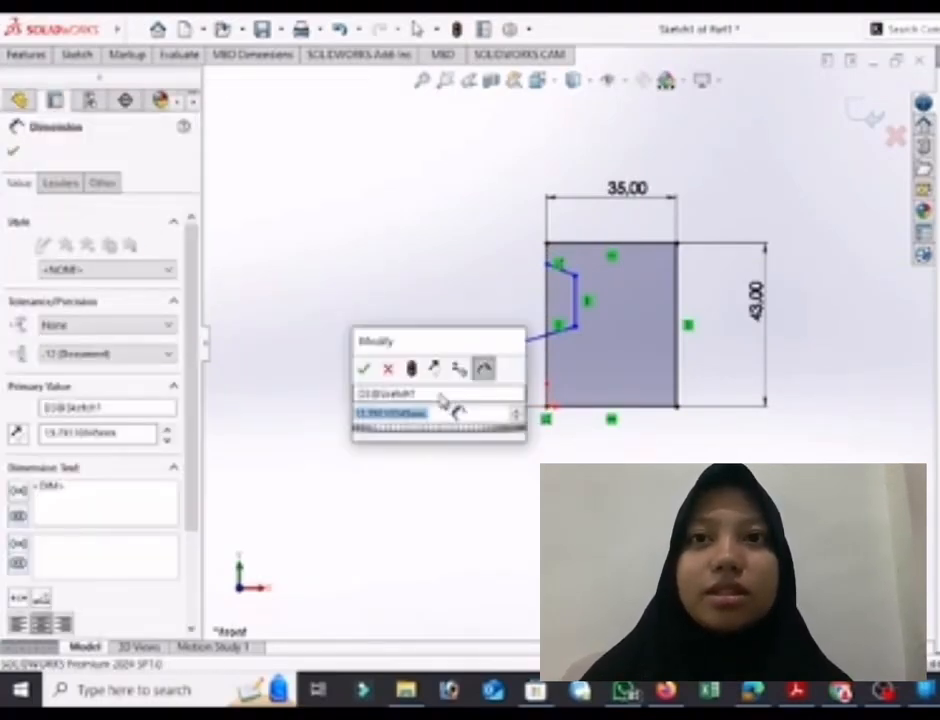
type("16")
key("Return")
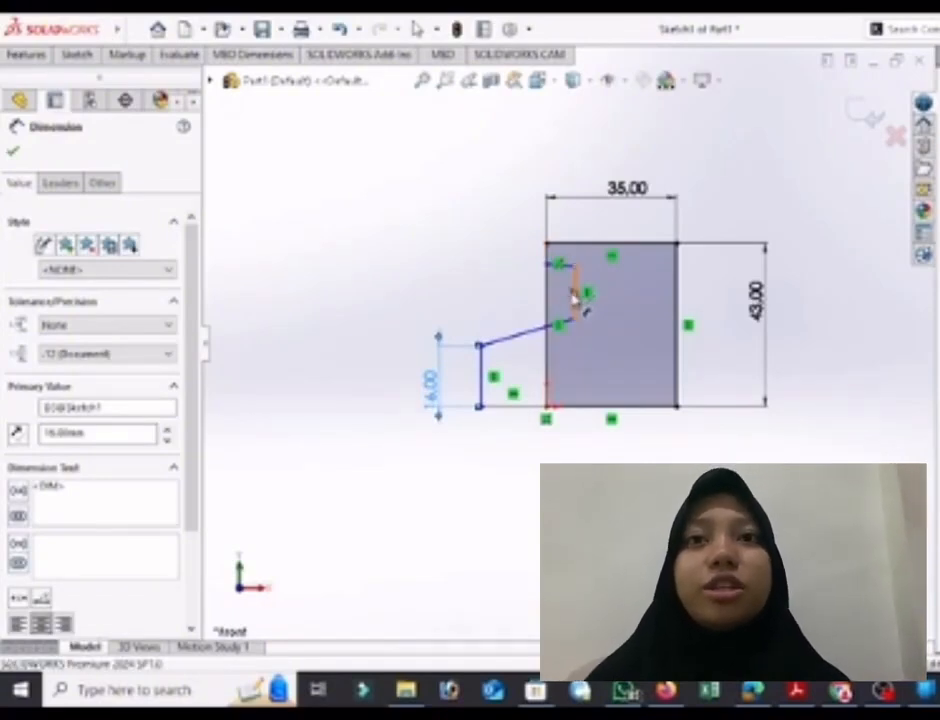
Step: Set the distance between the inner vertical line and the rectangle's left edge to 12 mm
left_click(576, 298)
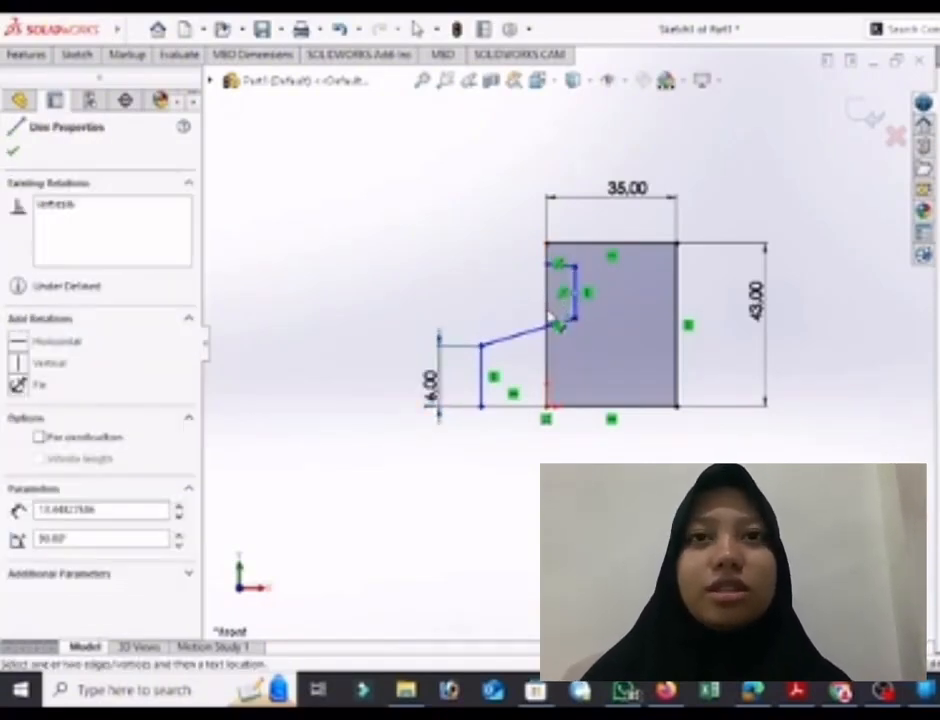
left_click(550, 316)
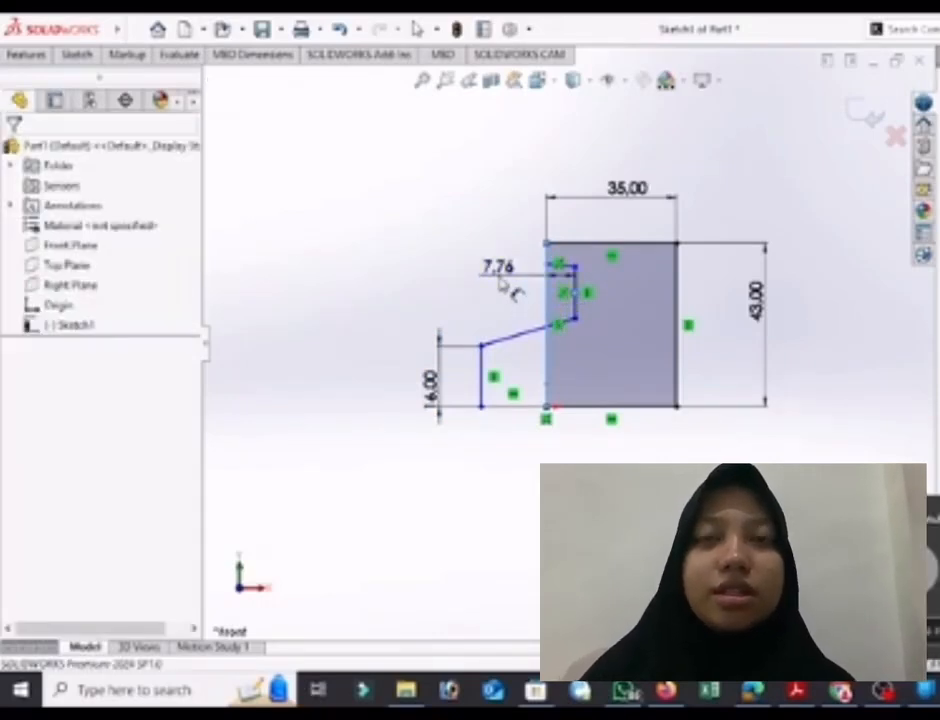
left_click(502, 284)
type("15")
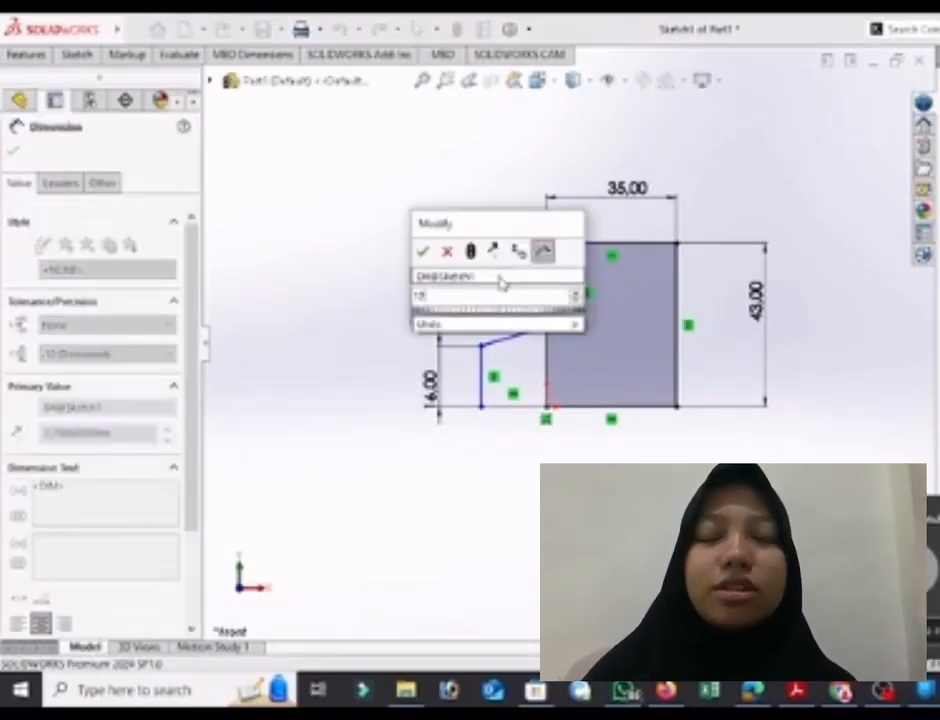
key("Return")
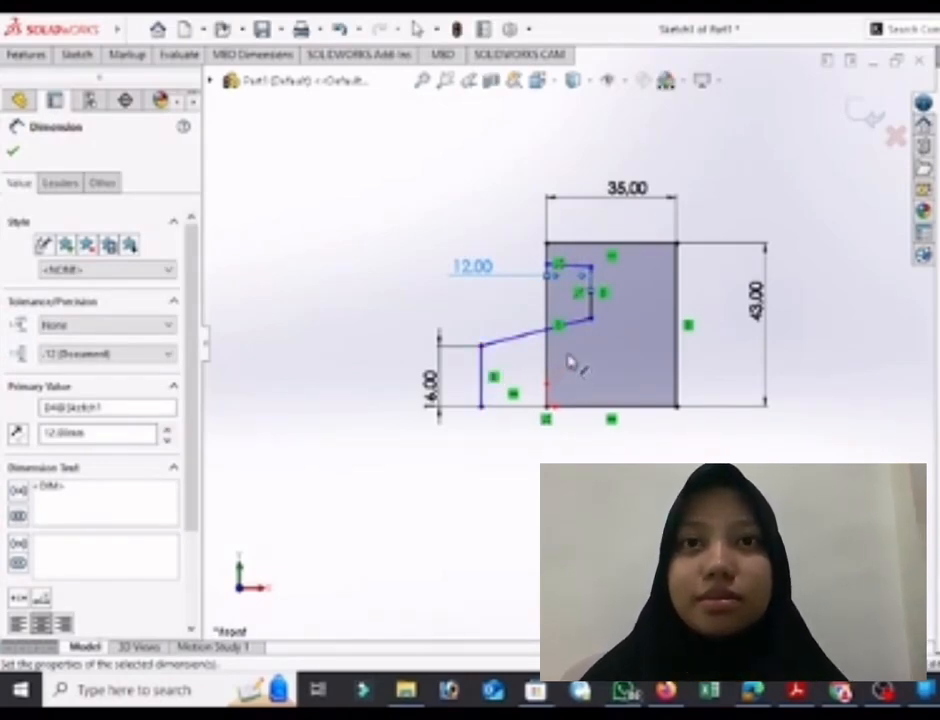
Step: Dimension the vertical distance from the inner vertical line's upper endpoint to the rectangle's bottom edge
left_click(593, 268)
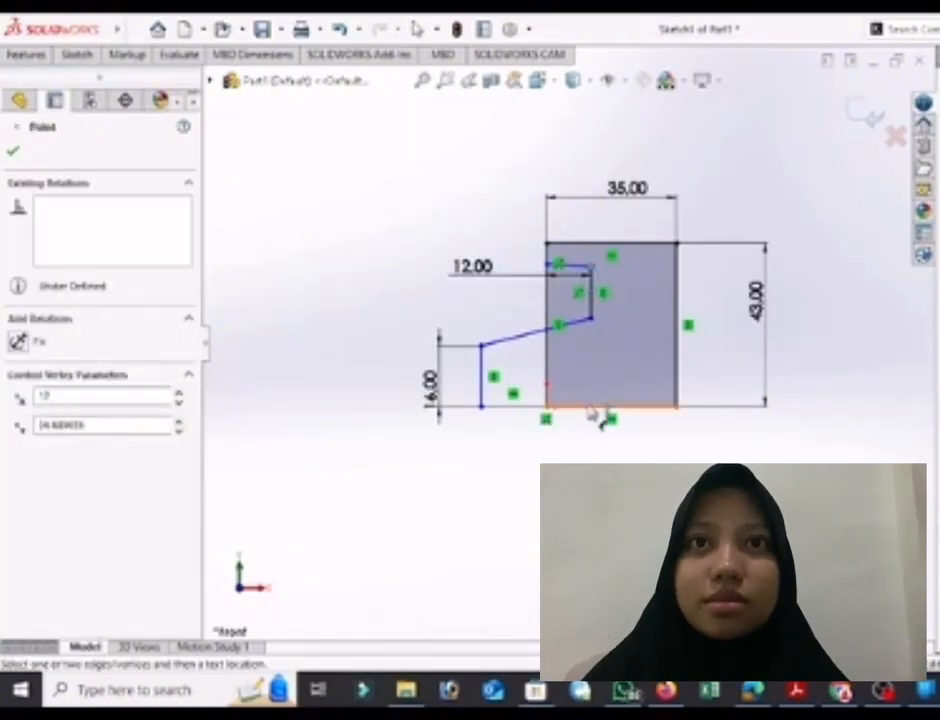
left_click(557, 418)
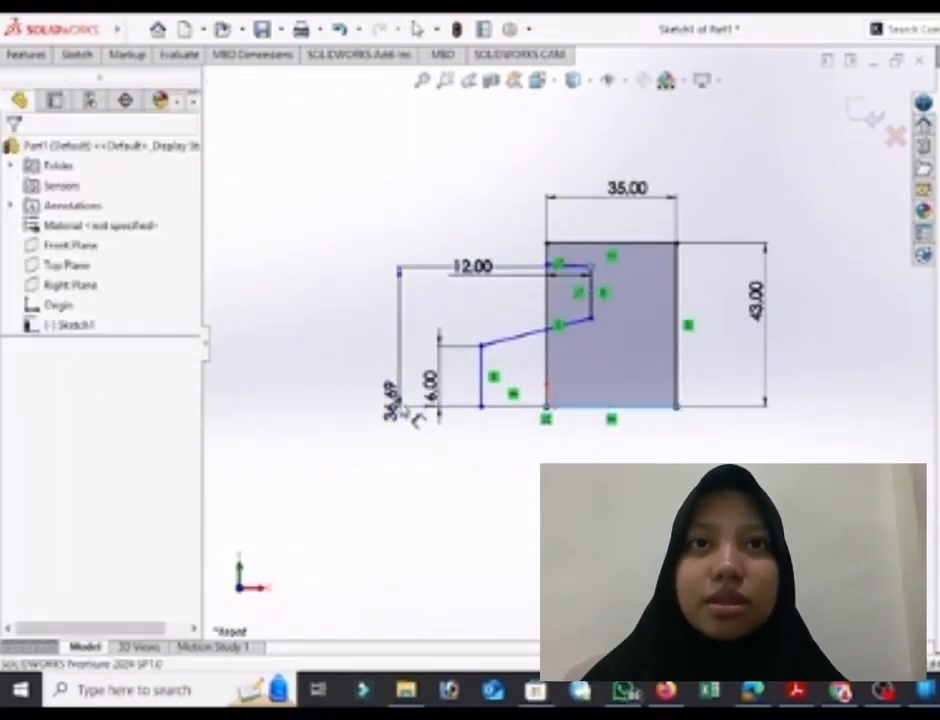
left_click(405, 412)
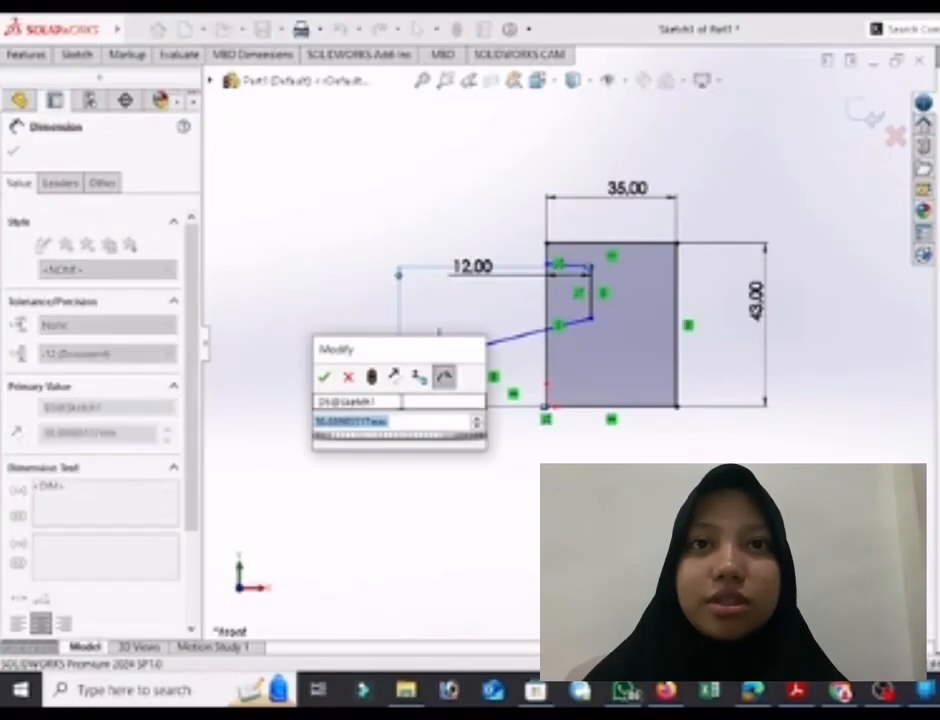
type("16")
key("Return")
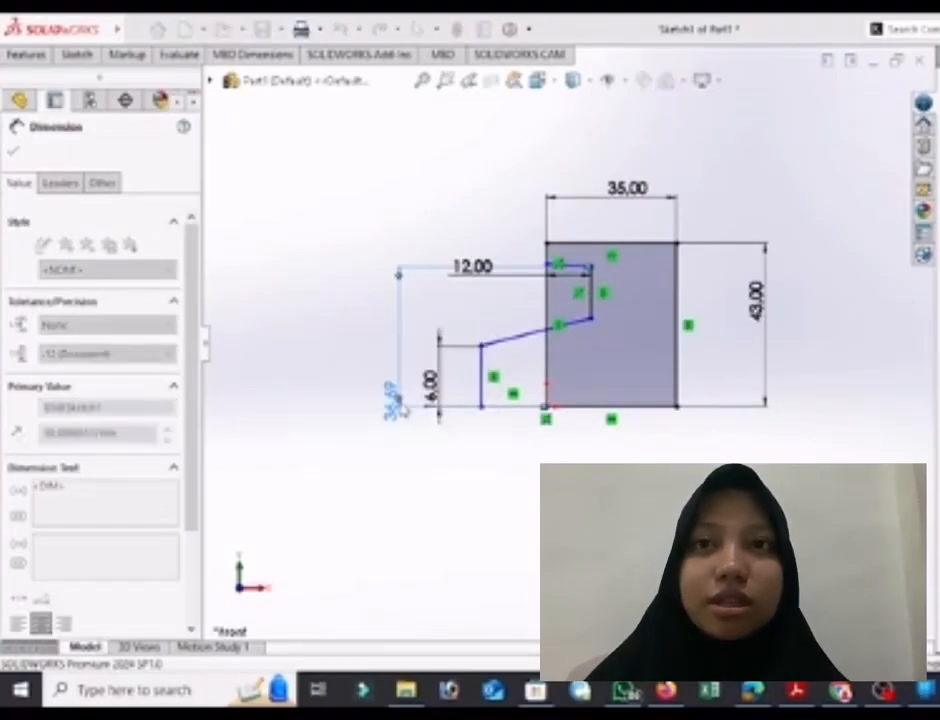
Step: Dimension the height of the line chain's upper end on the rectangle's left edge above the bottom edge and set it to 38 mm
left_click(549, 267)
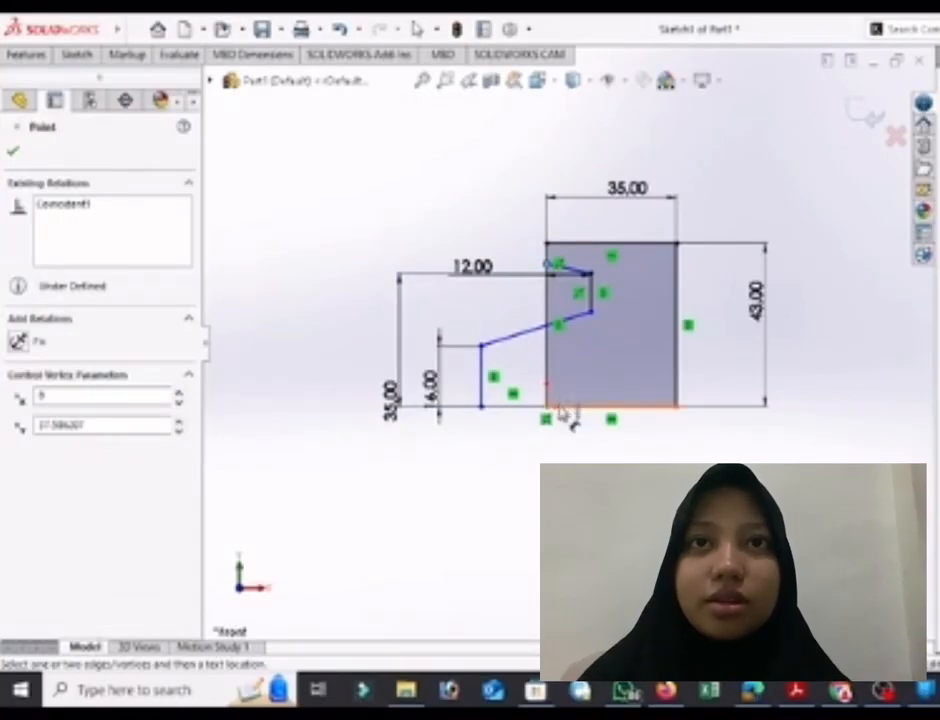
left_click(558, 406)
left_click(352, 397)
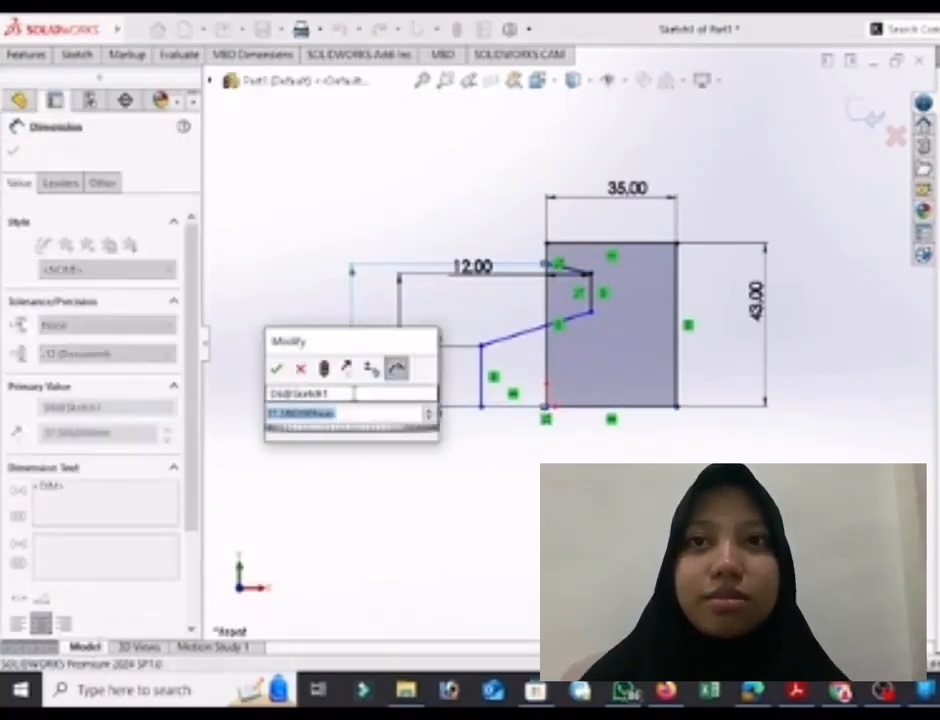
type("38")
key("Return")
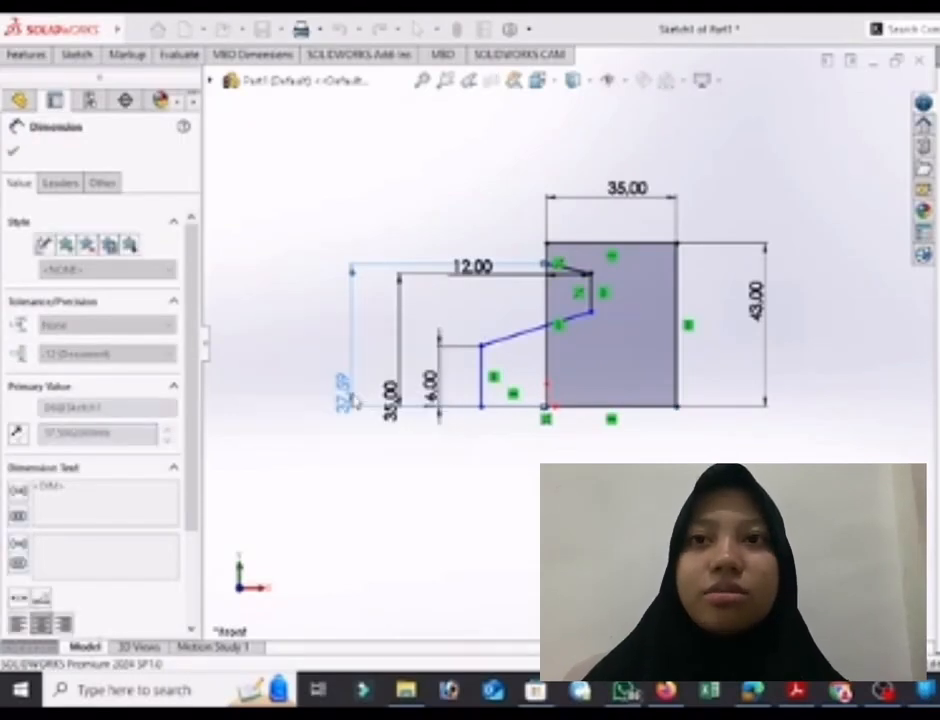
Step: Set the distance between the outer vertical line and the rectangle's left edge to 3 mm
left_click(485, 378)
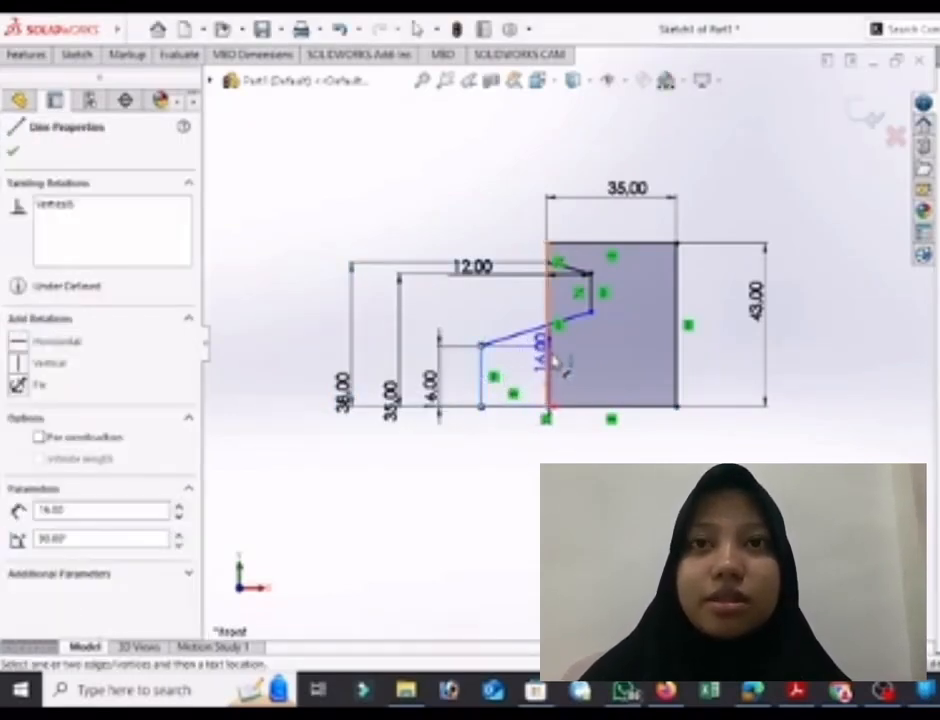
left_click(552, 362)
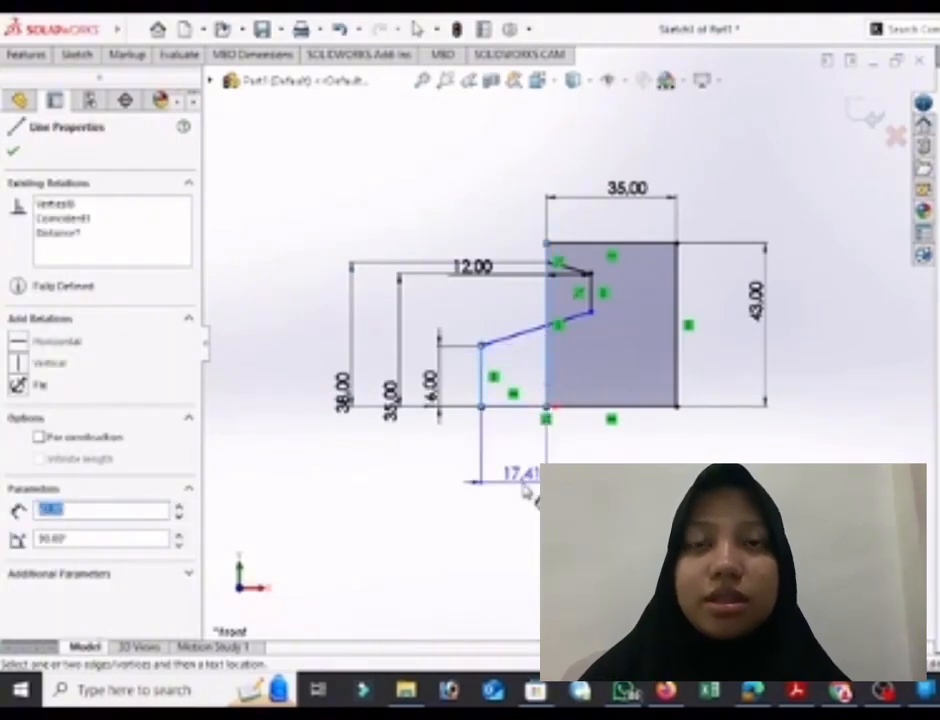
left_click(525, 488)
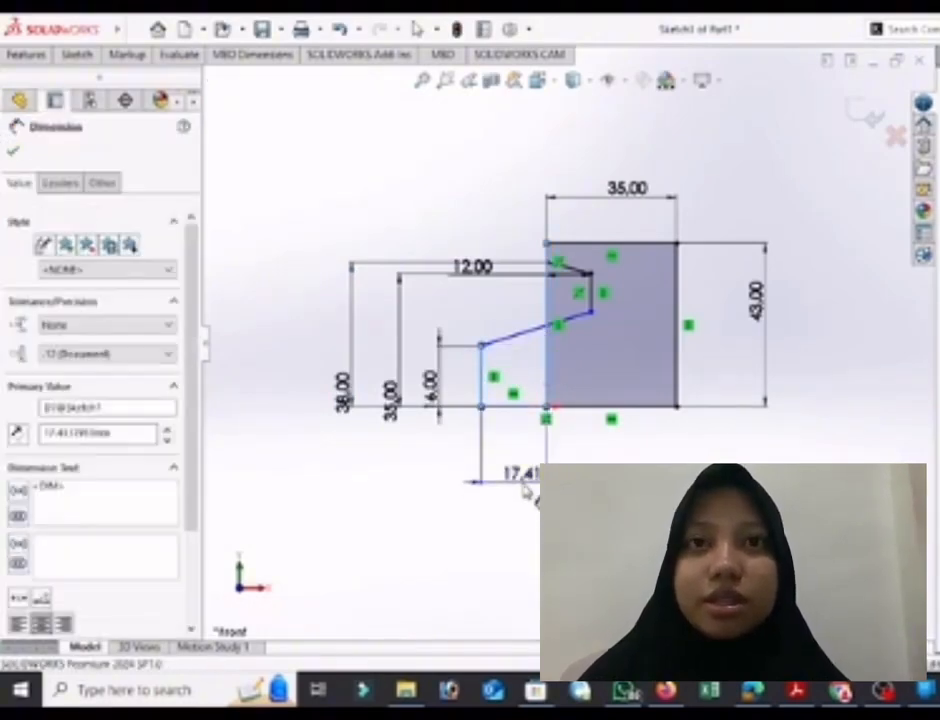
type("3")
key("Return")
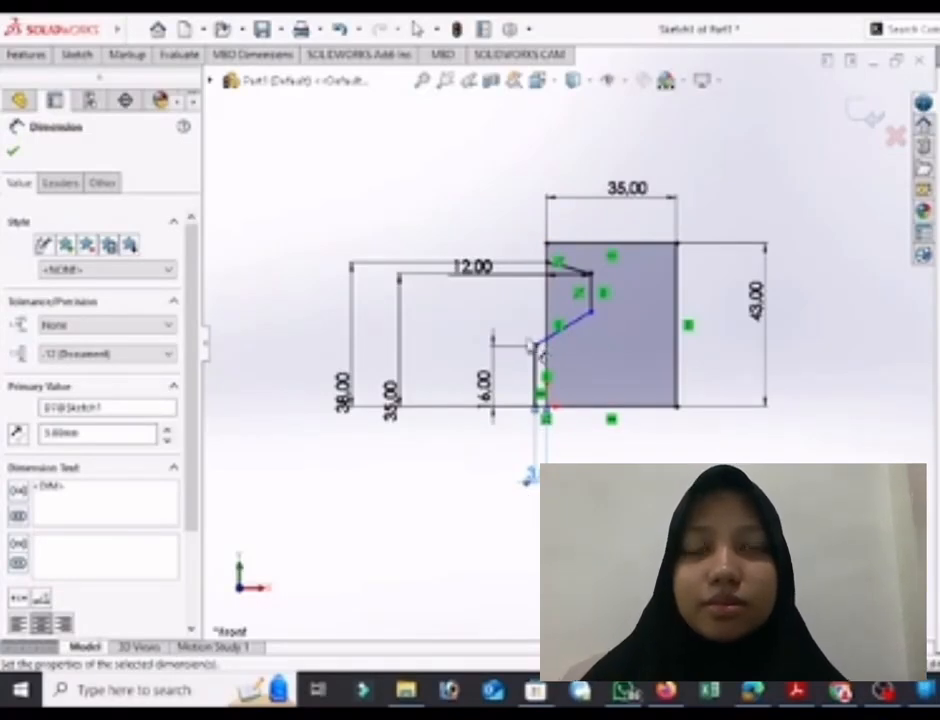
Step: Dimension the inner vertical line's lower endpoint from the rectangle's bottom edge, set the distance to 18 mm, and finish dimensioning
left_click(591, 315)
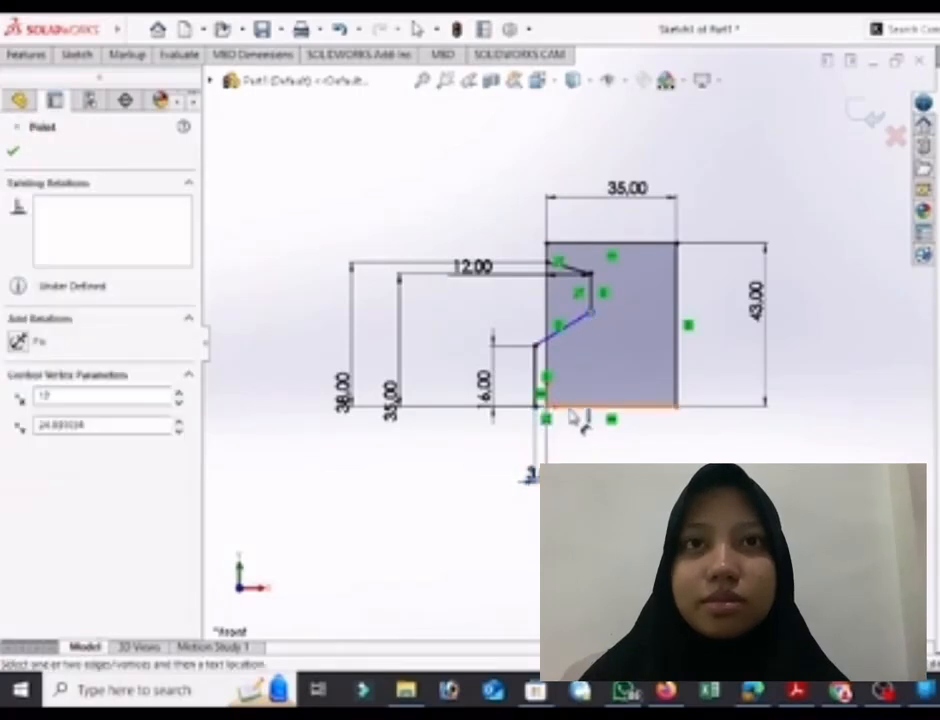
left_click(572, 410)
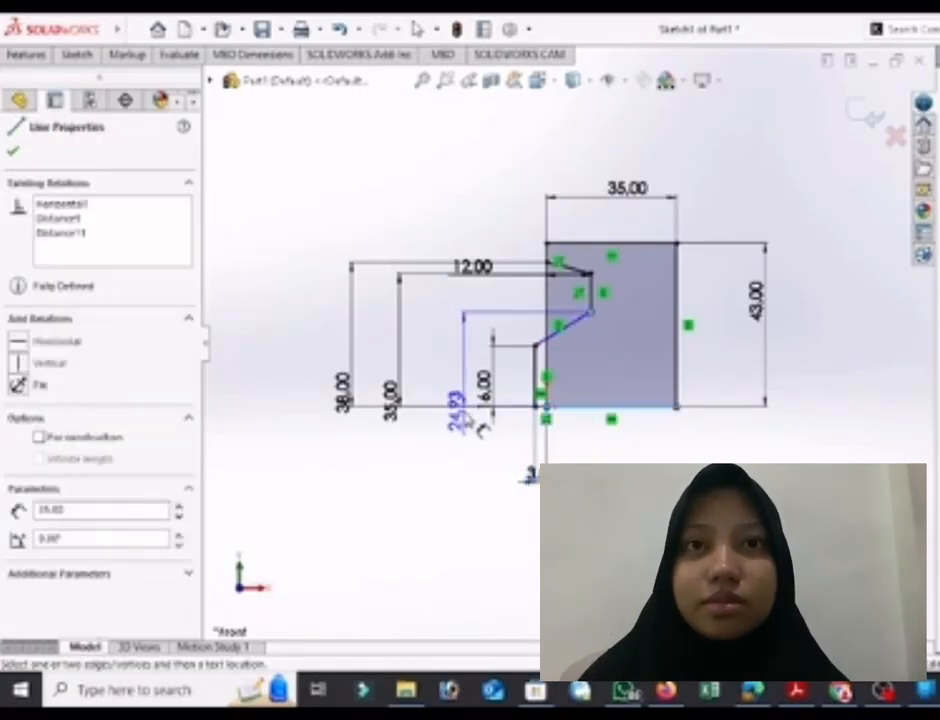
left_click(481, 428)
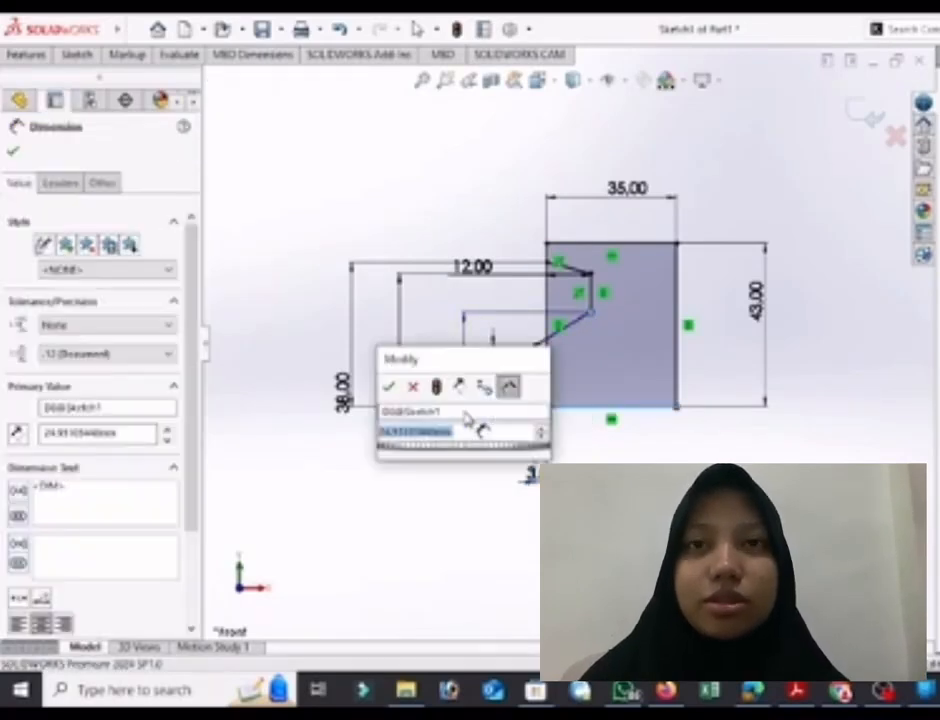
type("25")
key("Return")
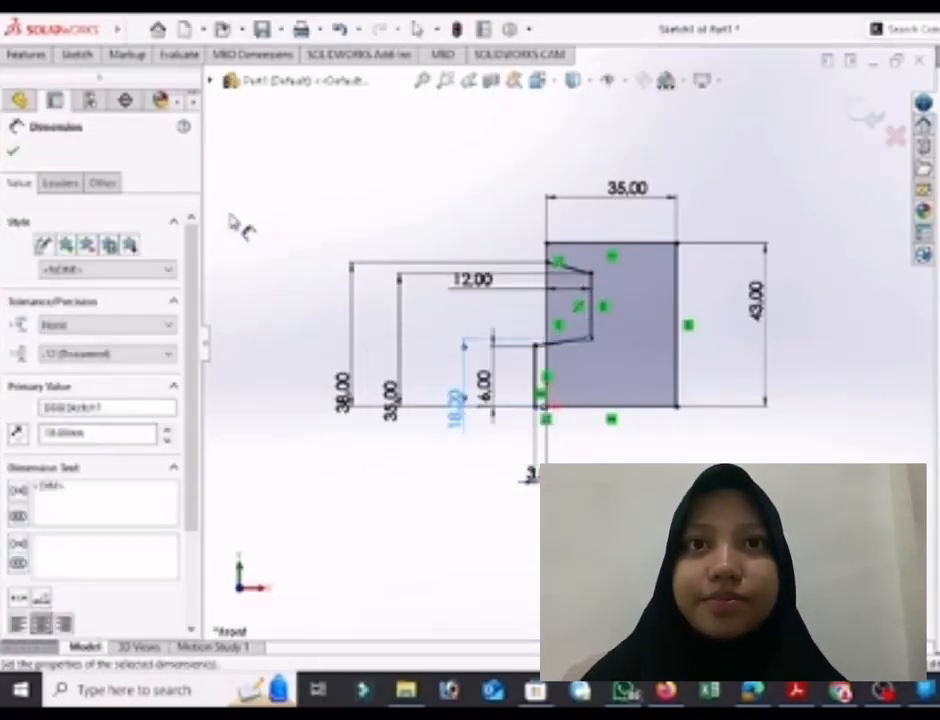
left_click(12, 153)
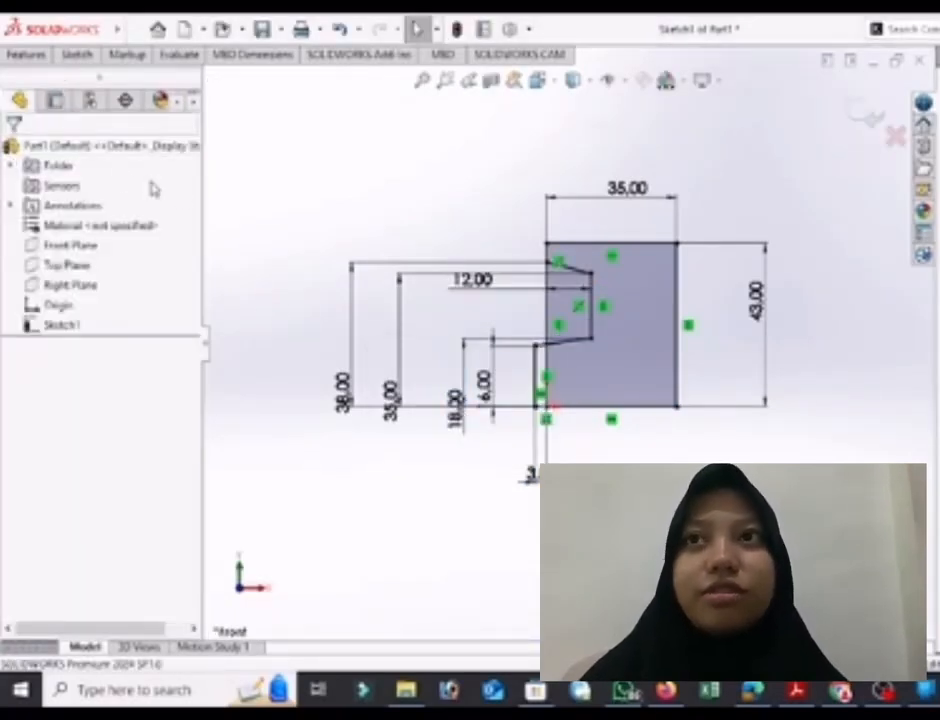
Step: Draw a vertical centerline from the midpoint of the rectangle's top edge to the midpoint of its bottom edge
left_click(79, 55)
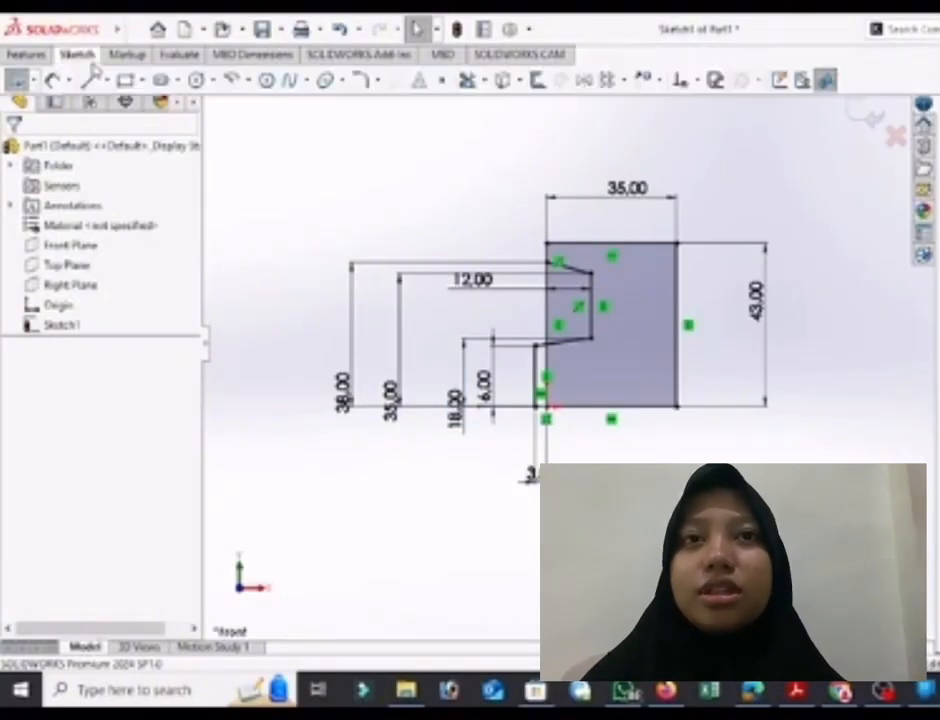
left_click(108, 81)
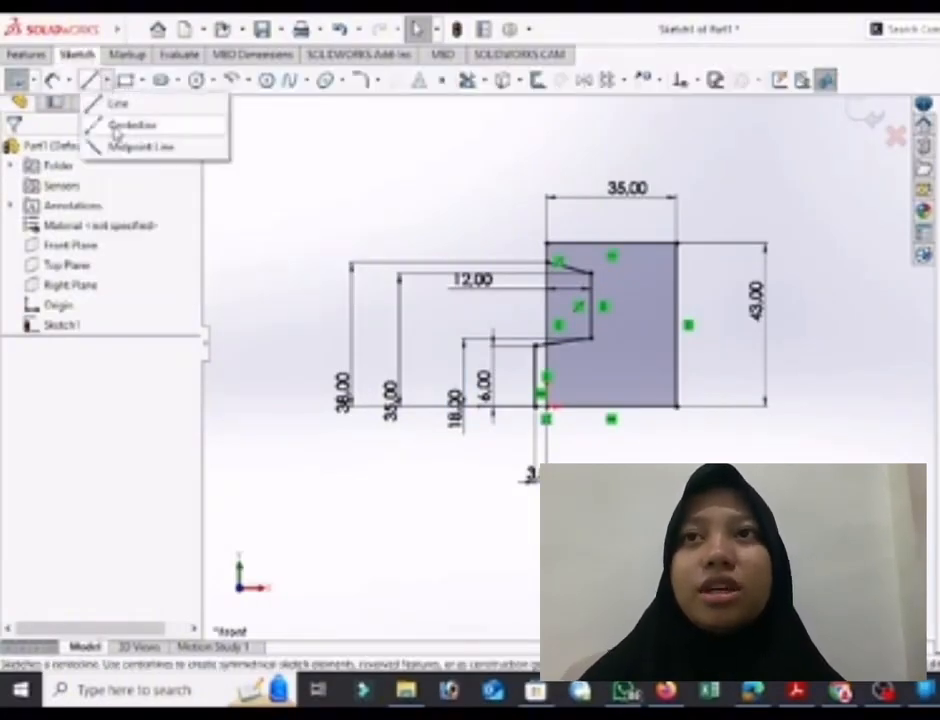
left_click(117, 133)
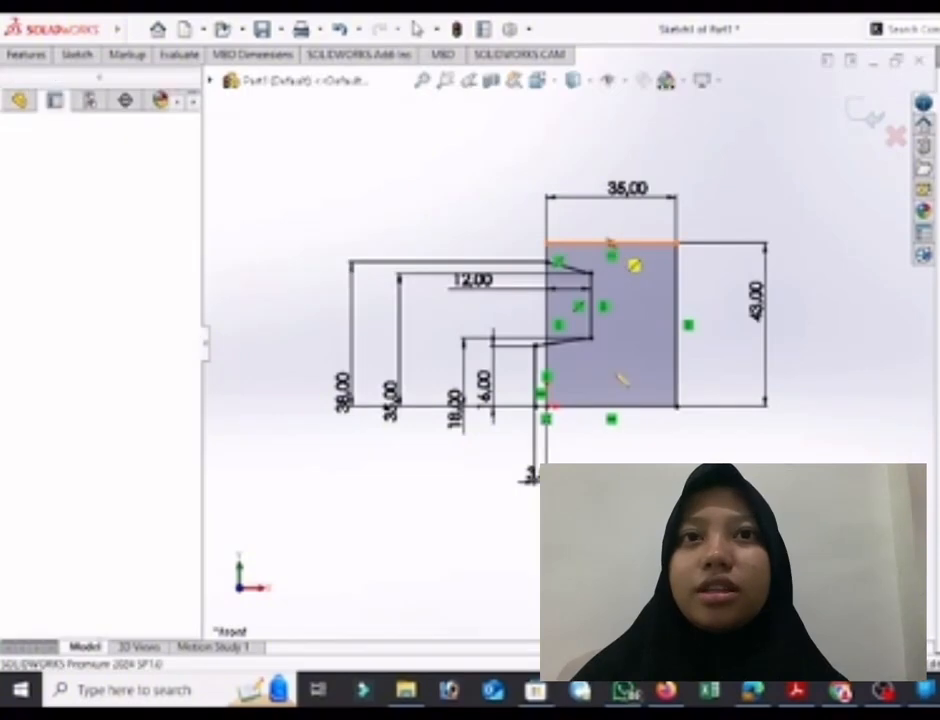
left_click(612, 243)
left_click(612, 407)
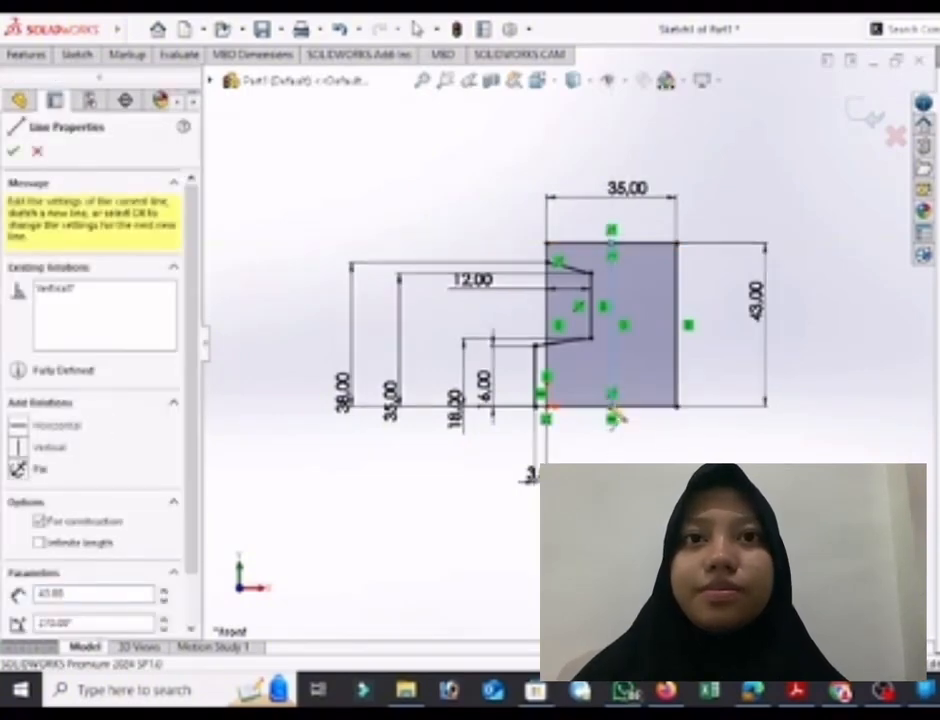
key("Escape")
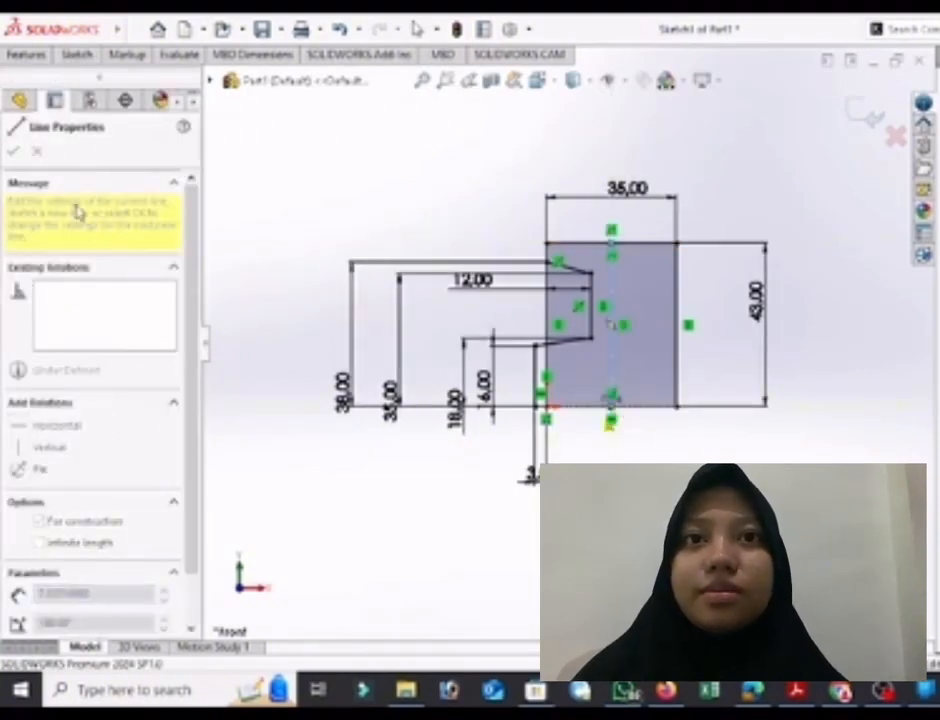
Step: Mirror the stepped outline's lines about the vertical centerline, keeping the originals
left_click(77, 54)
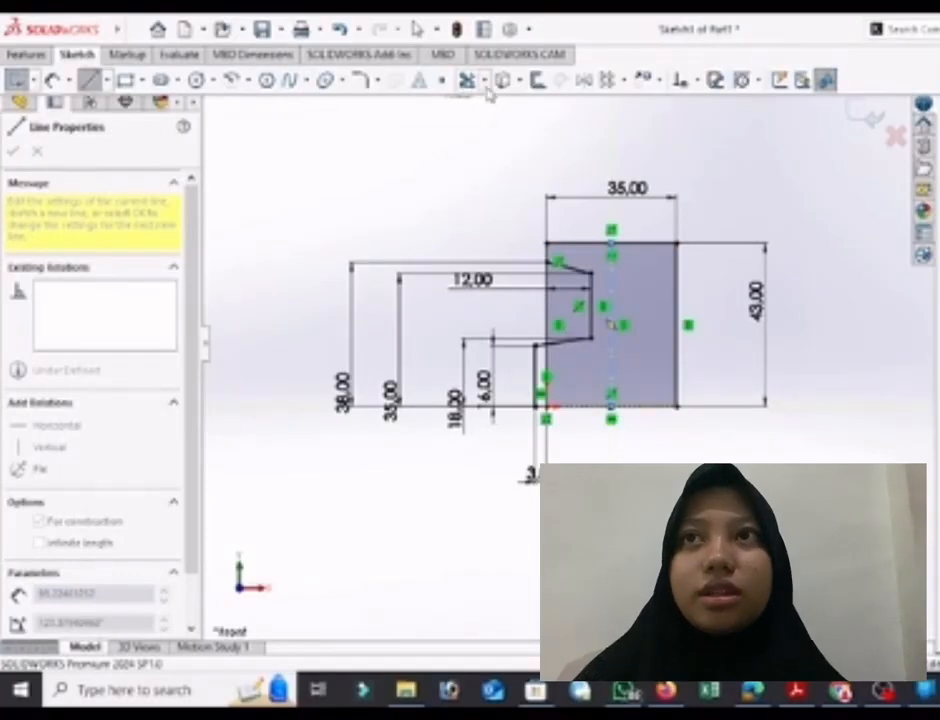
left_click(586, 80)
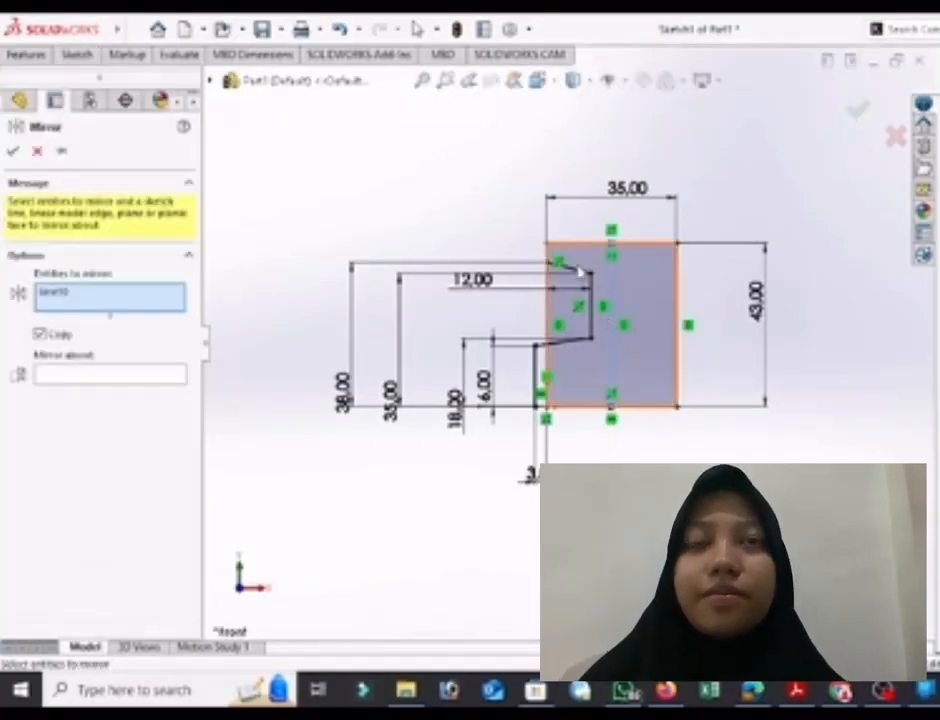
left_click(591, 295)
left_click(580, 341)
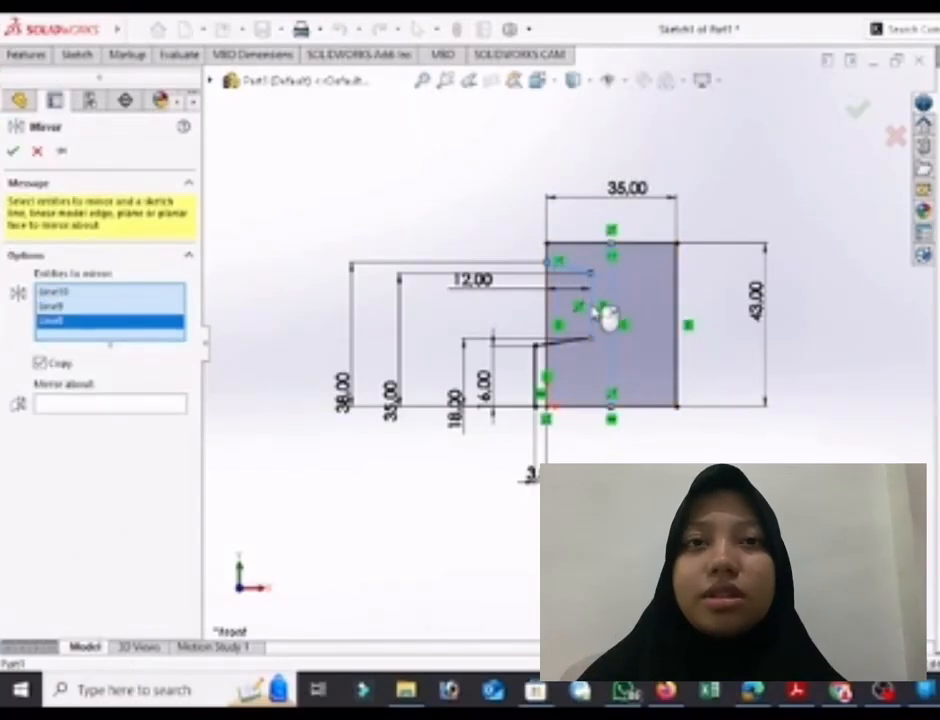
left_click(564, 348)
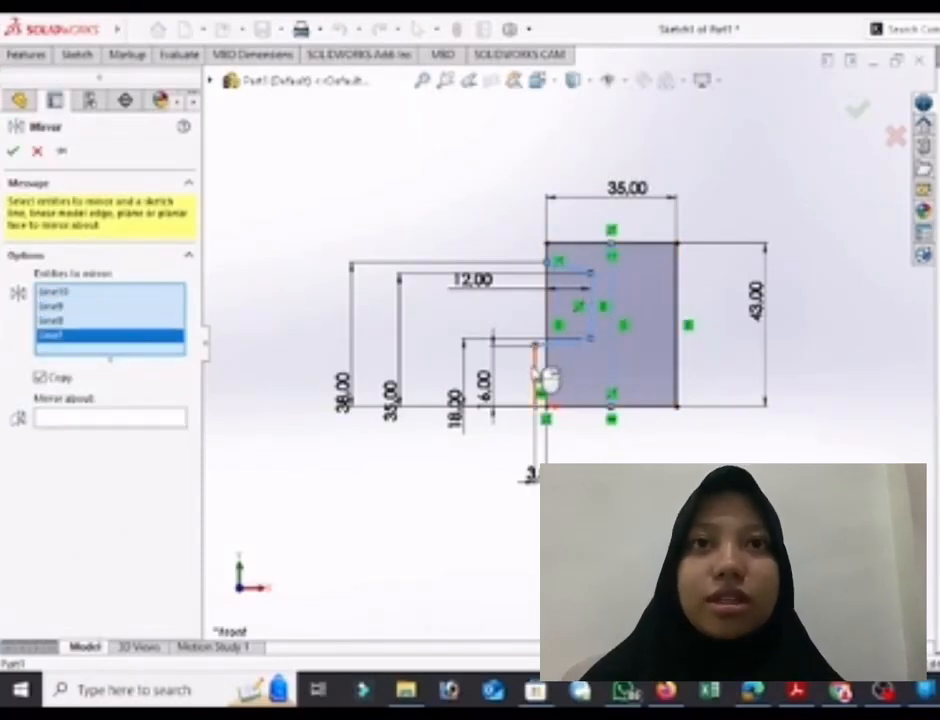
left_click(543, 378)
left_click(549, 412)
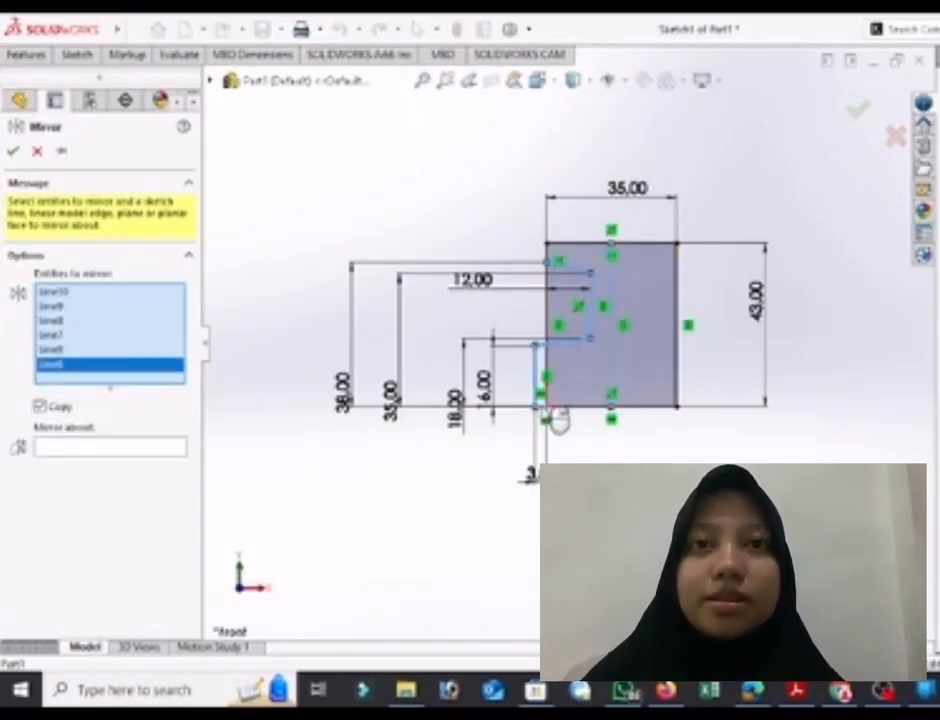
left_click(108, 448)
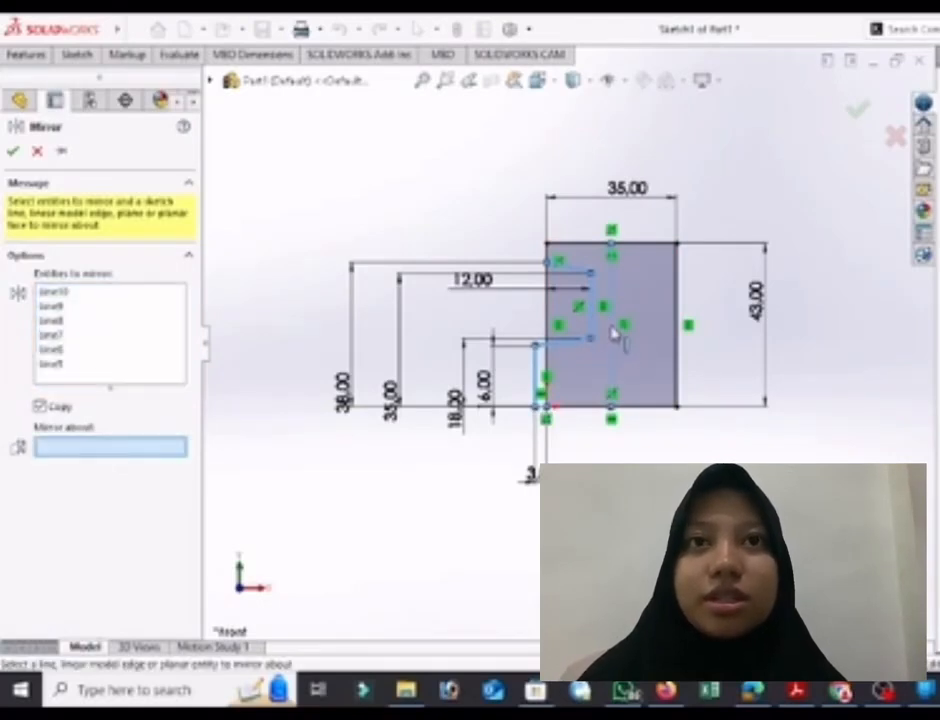
left_click(613, 334)
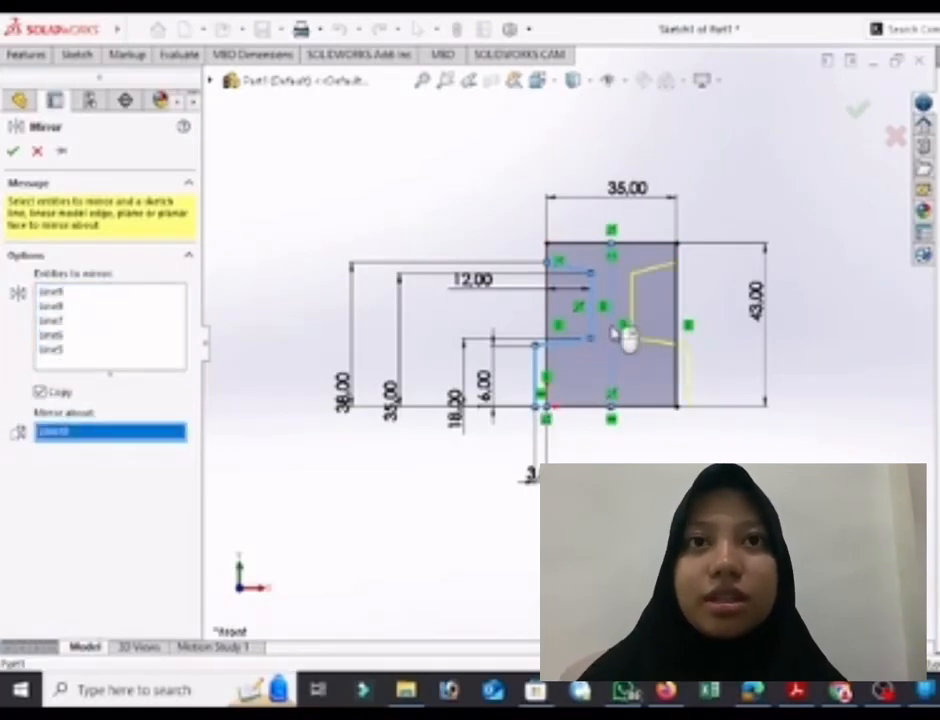
left_click(12, 150)
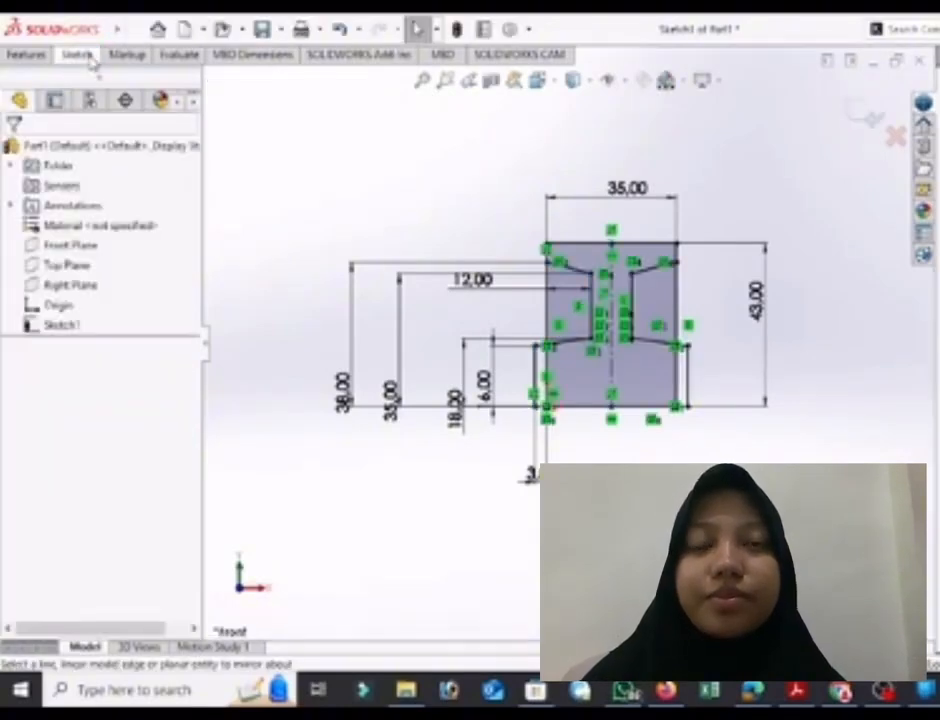
Step: Power-trim the parts of the rectangle's left and right edges that span the openings of the two side recesses
left_click(88, 56)
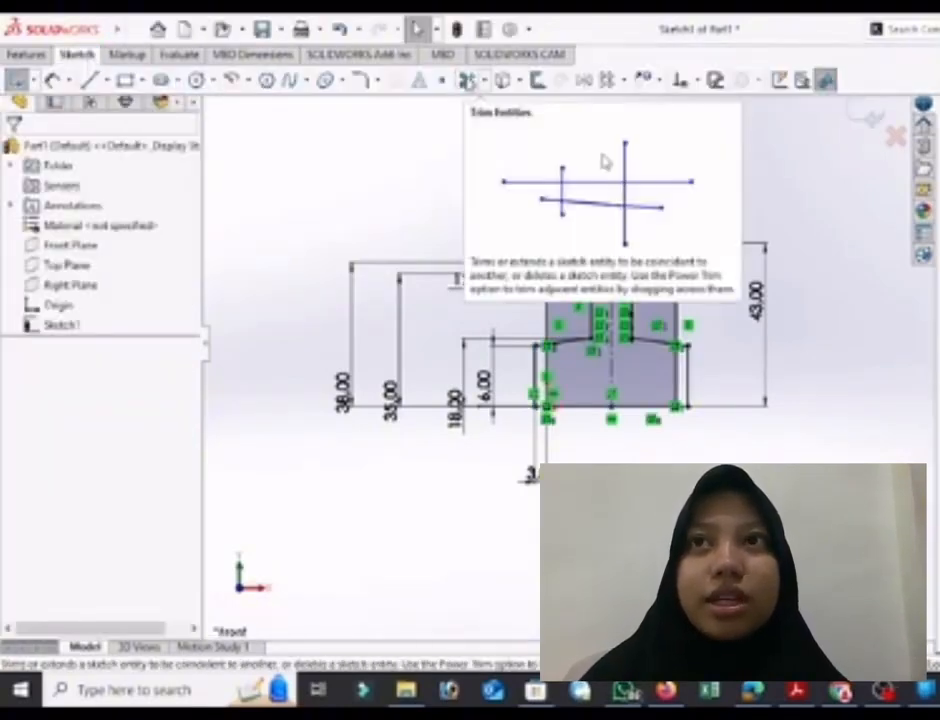
left_click(467, 80)
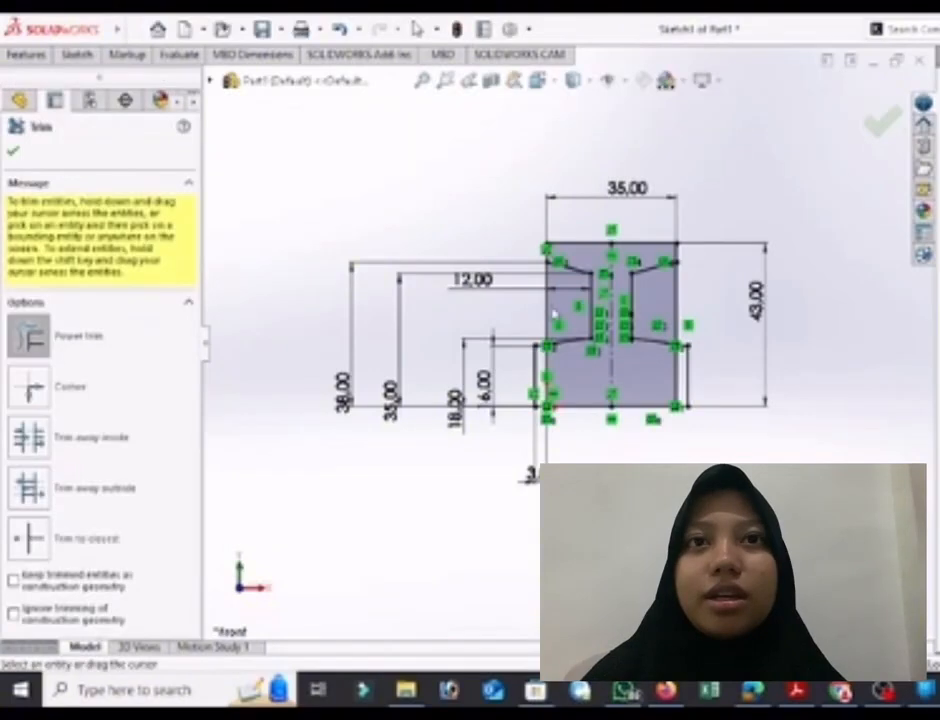
left_click_drag(553, 313, 538, 310)
left_click_drag(706, 311, 673, 313)
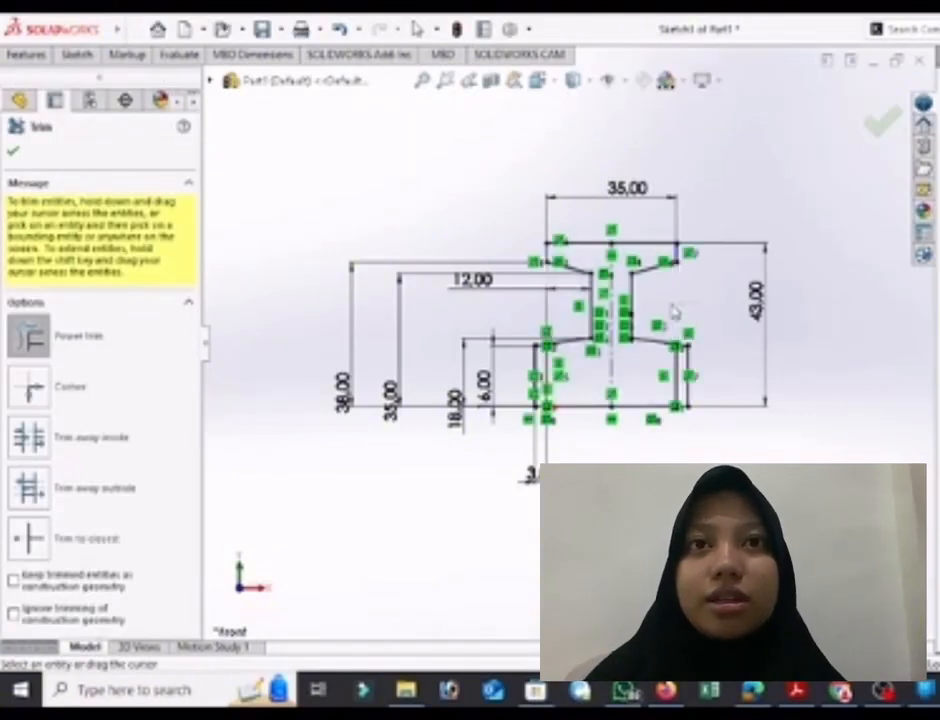
left_click(14, 152)
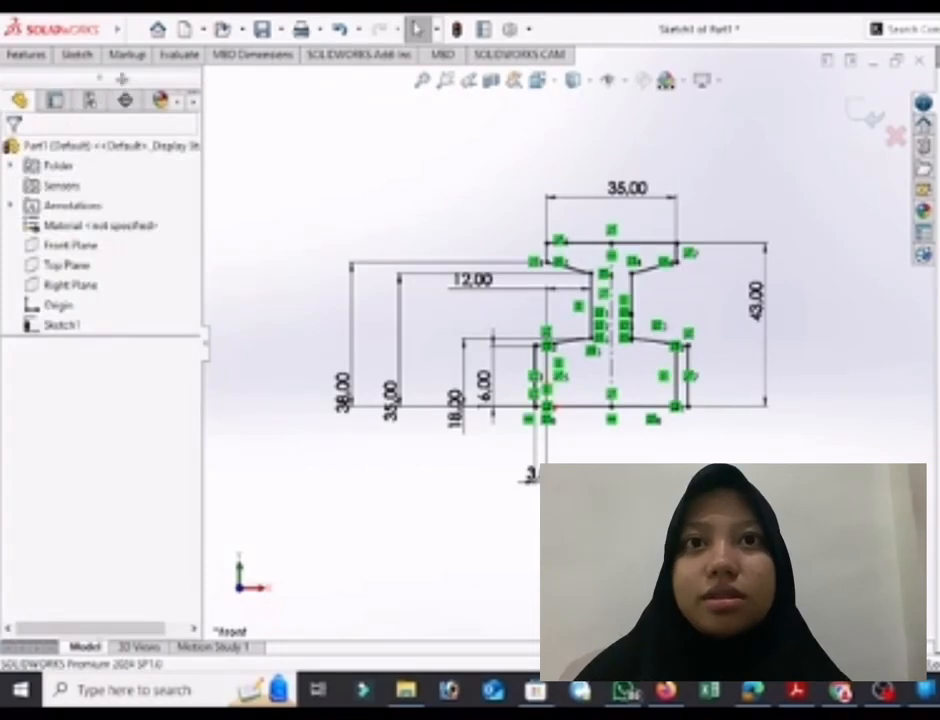
Step: Draw a horizontal centerline about 150 mm long along the profile's bottom edge, extending past both sides
left_click(70, 58)
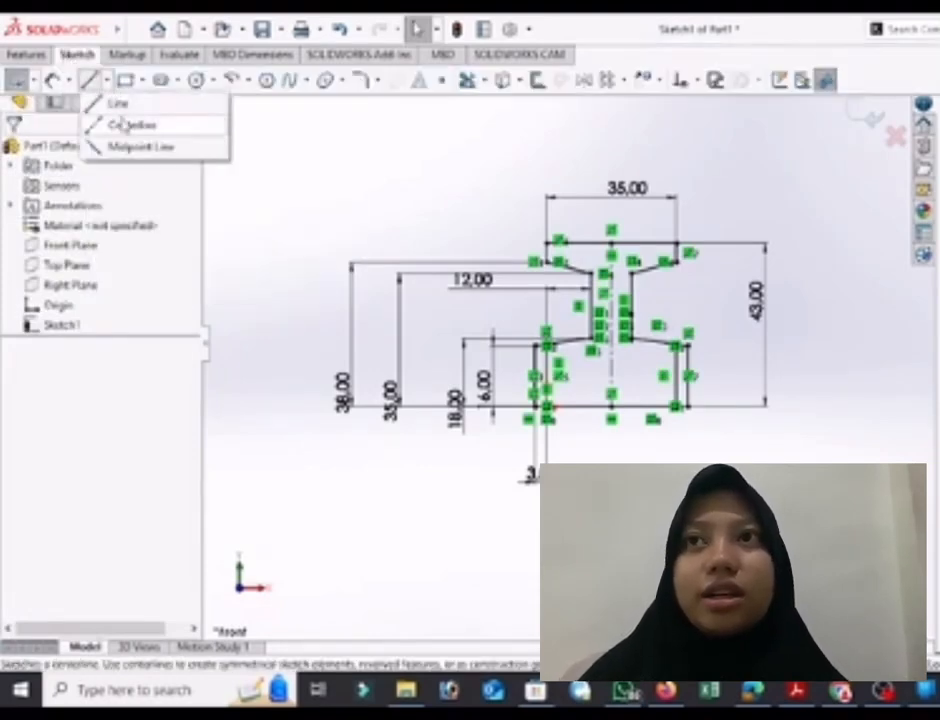
left_click(116, 124)
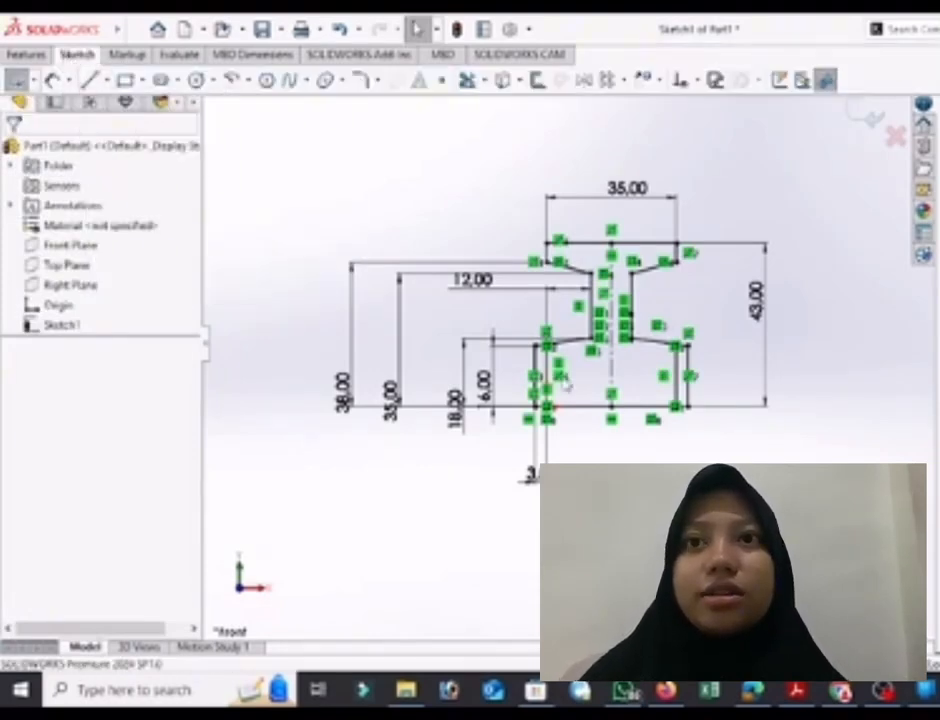
left_click(858, 410)
left_click(304, 407)
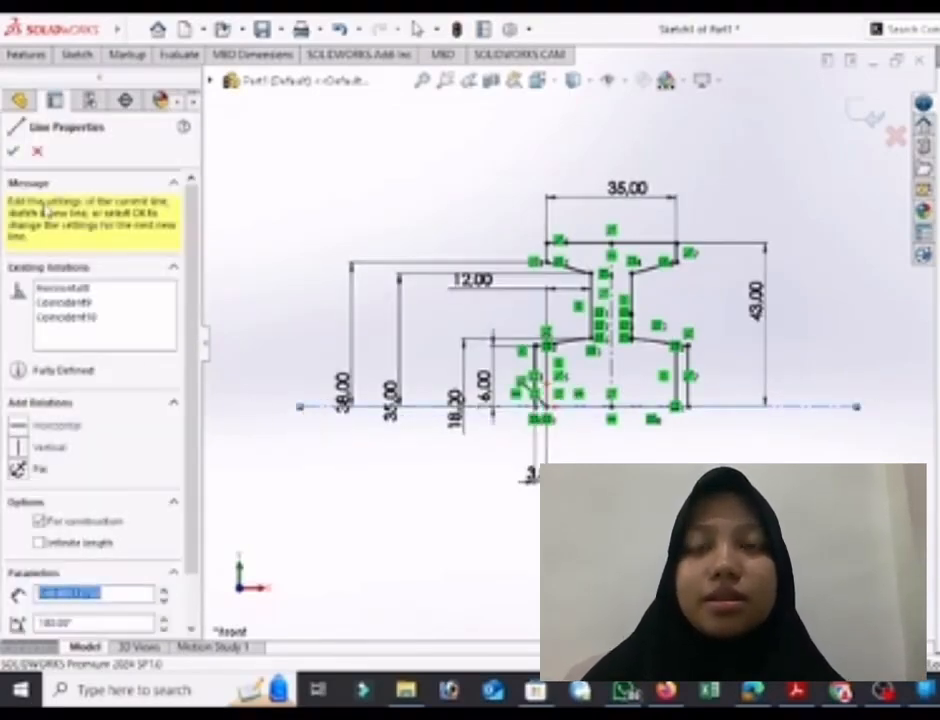
left_click(13, 152)
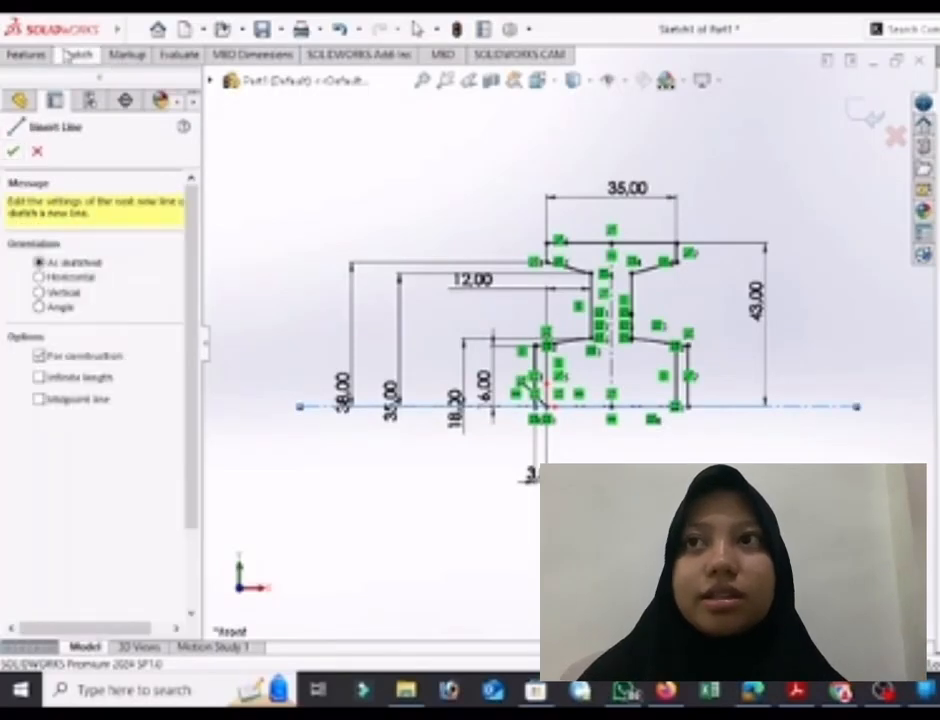
Step: Revolve the profile's three enclosed regions 360 degrees about the horizontal centerline into a solid
left_click(25, 54)
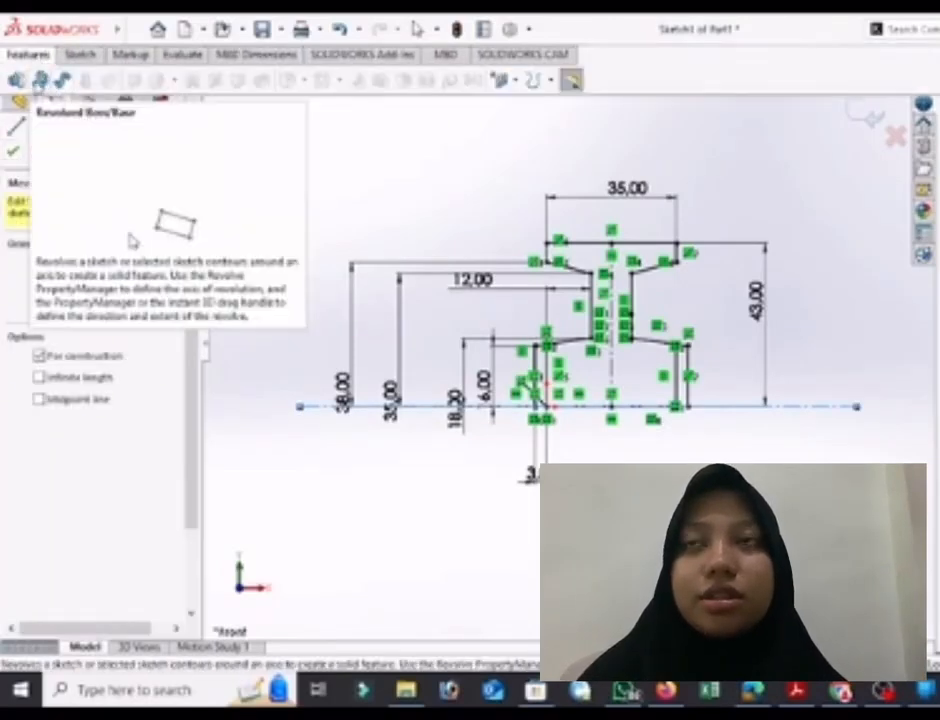
left_click(40, 79)
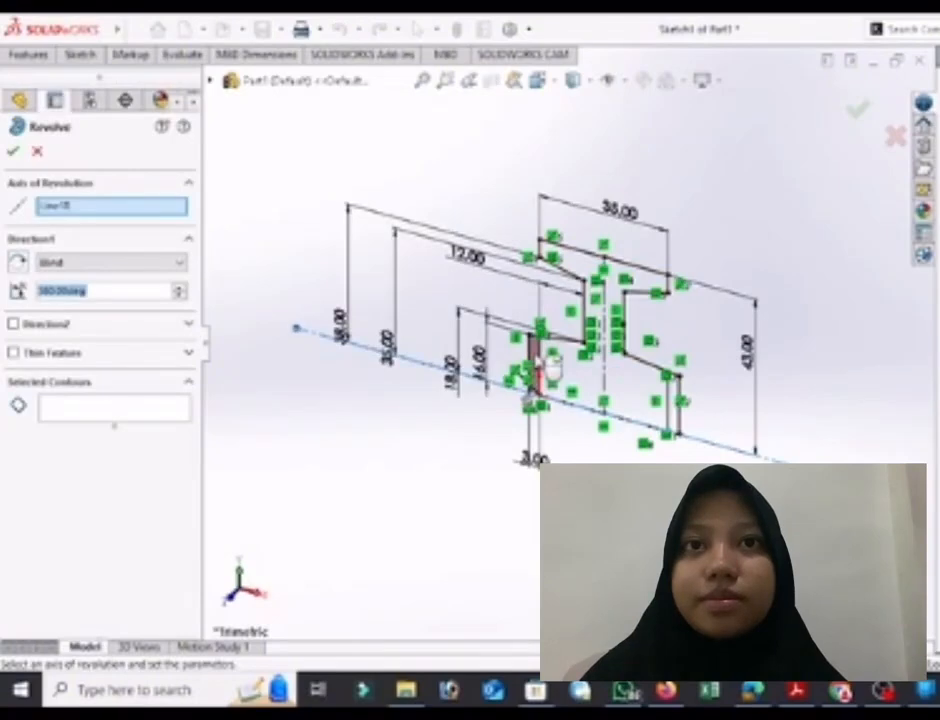
left_click(548, 380)
left_click(583, 374)
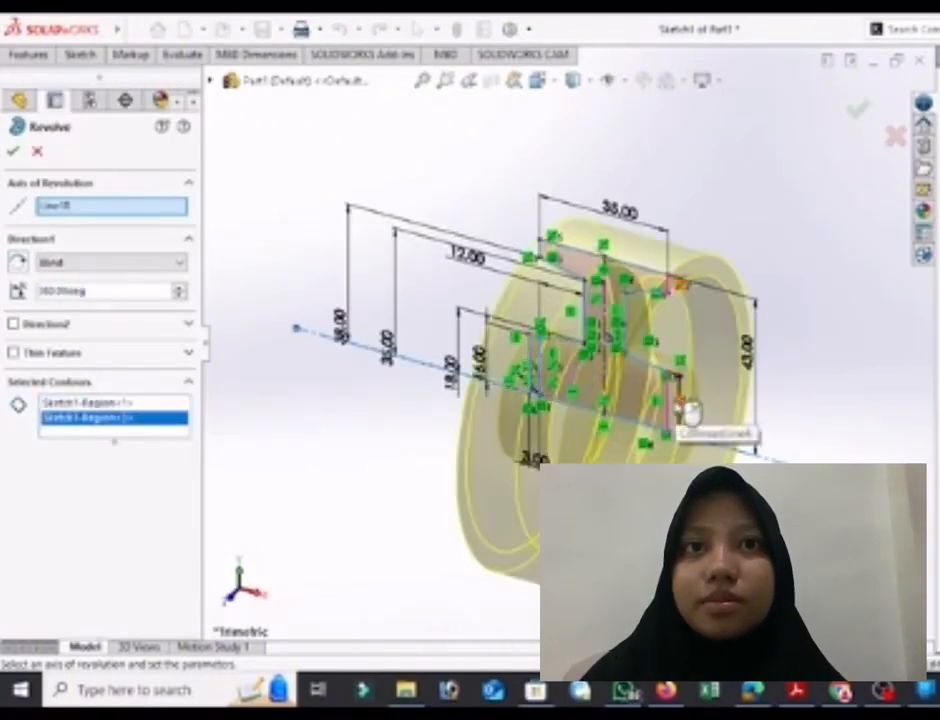
left_click(688, 416)
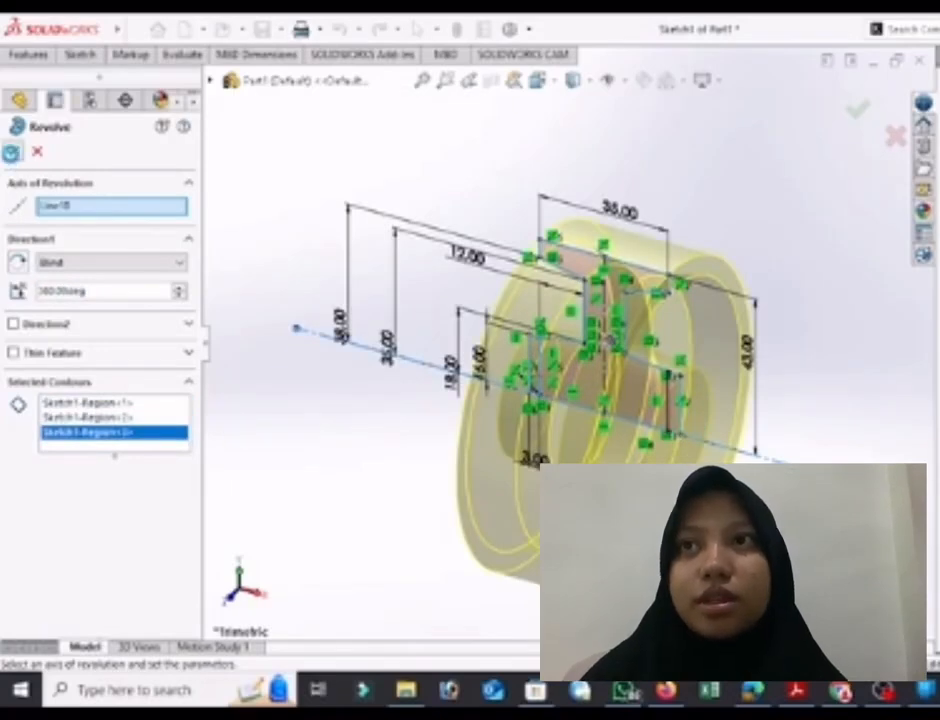
left_click(12, 152)
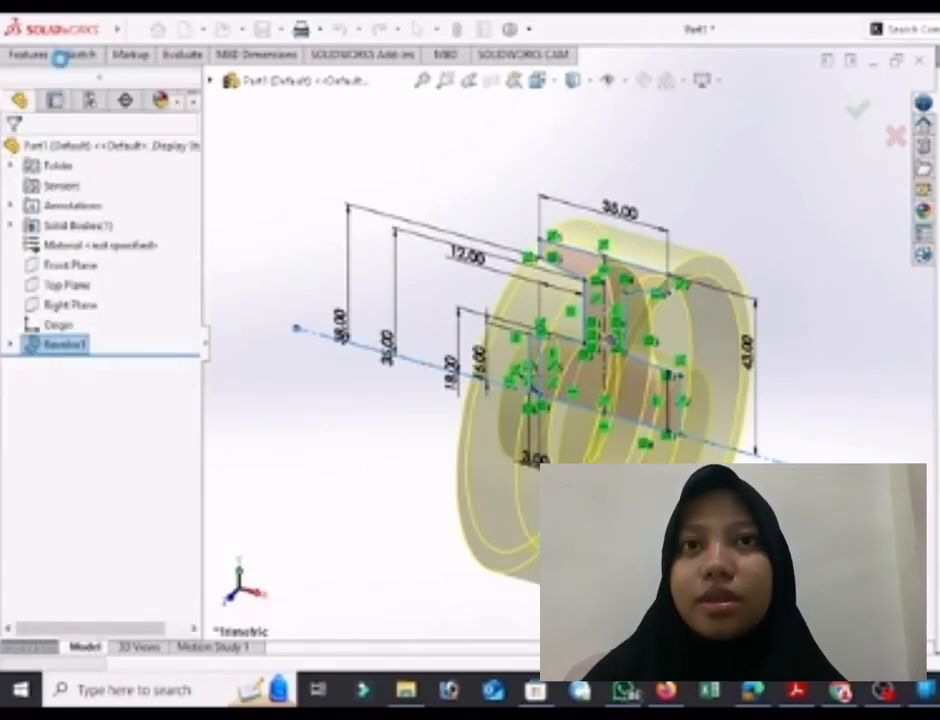
Step: Start a sketch on the recessed flat face between hub and rim, and draw a circle about 55 mm in diameter centred on the origin
left_click(82, 55)
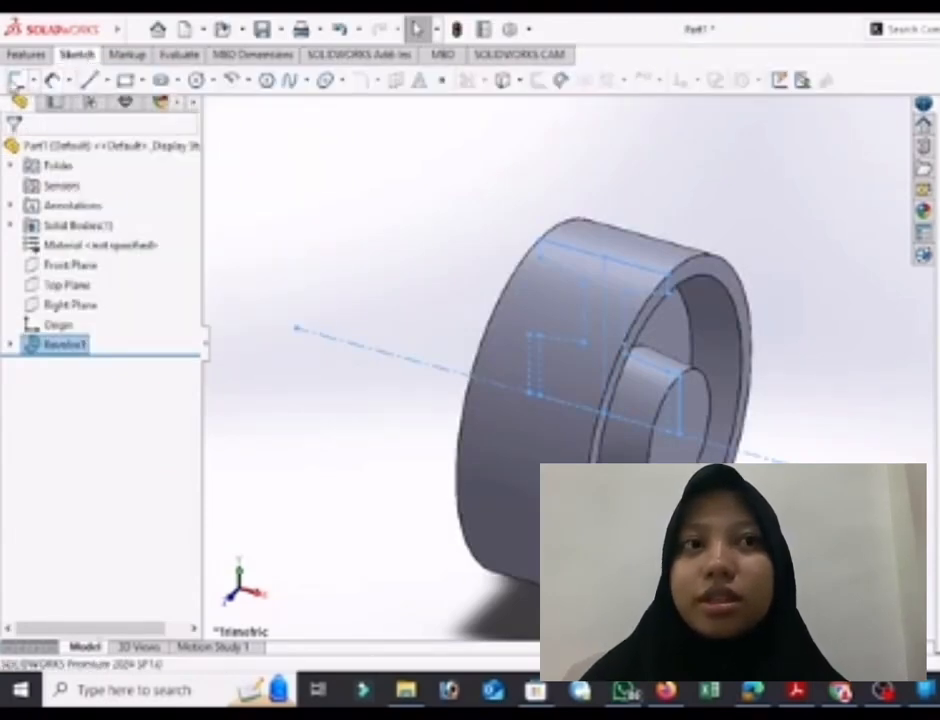
left_click(16, 80)
left_click(667, 333)
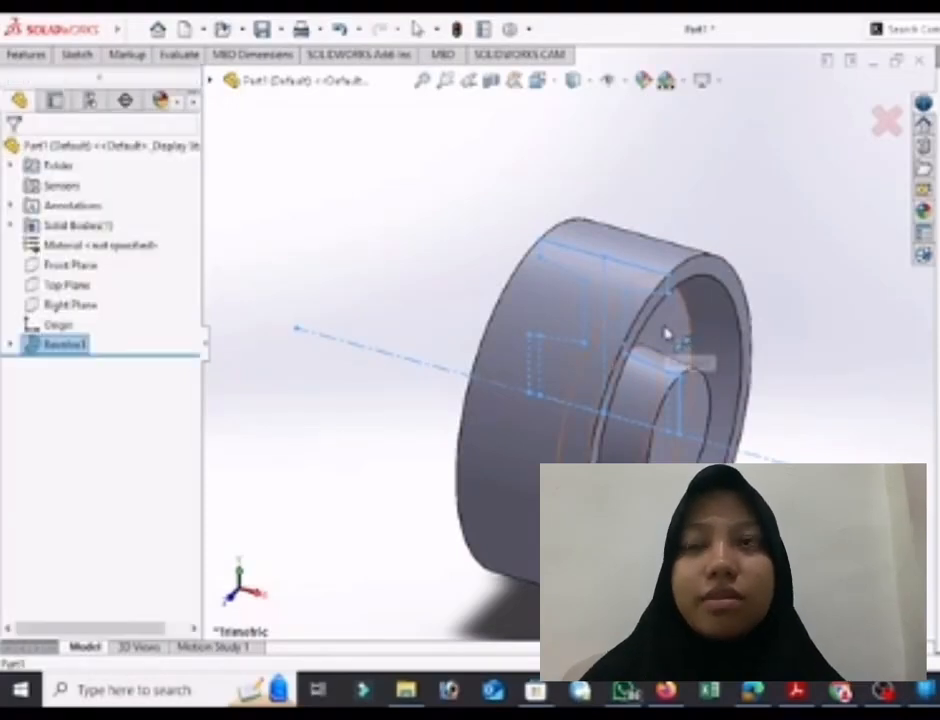
left_click(80, 55)
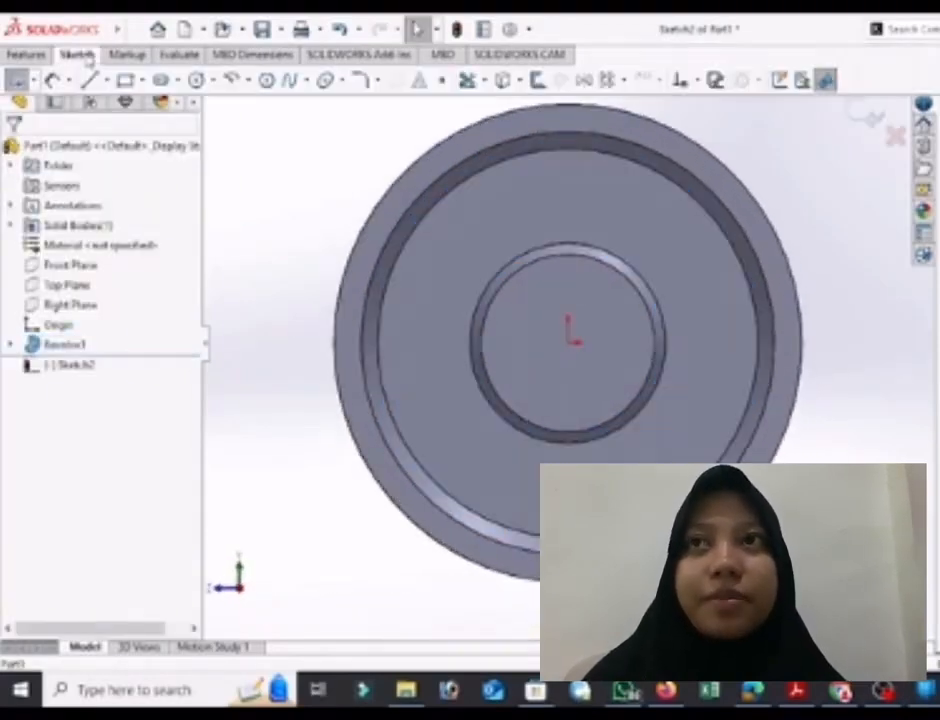
left_click(197, 80)
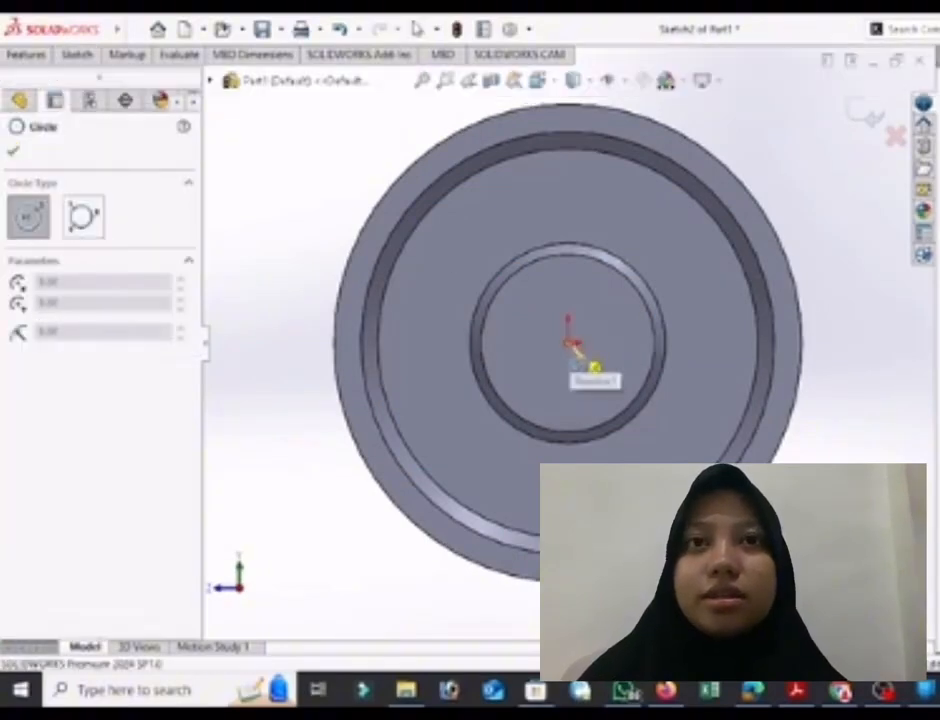
left_click(567, 340)
left_click(711, 408)
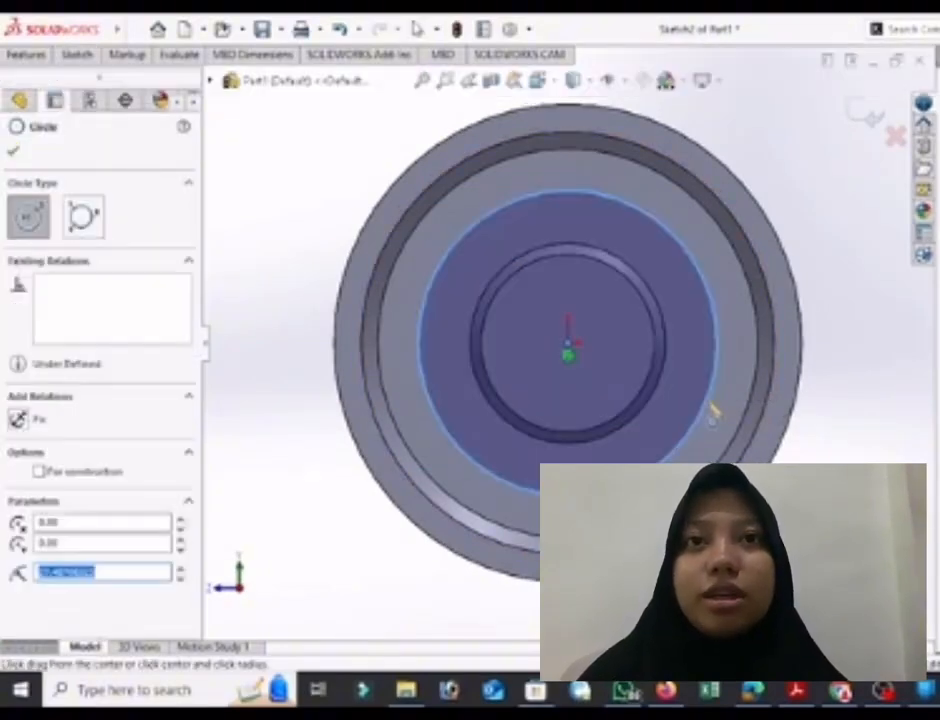
left_click(14, 156)
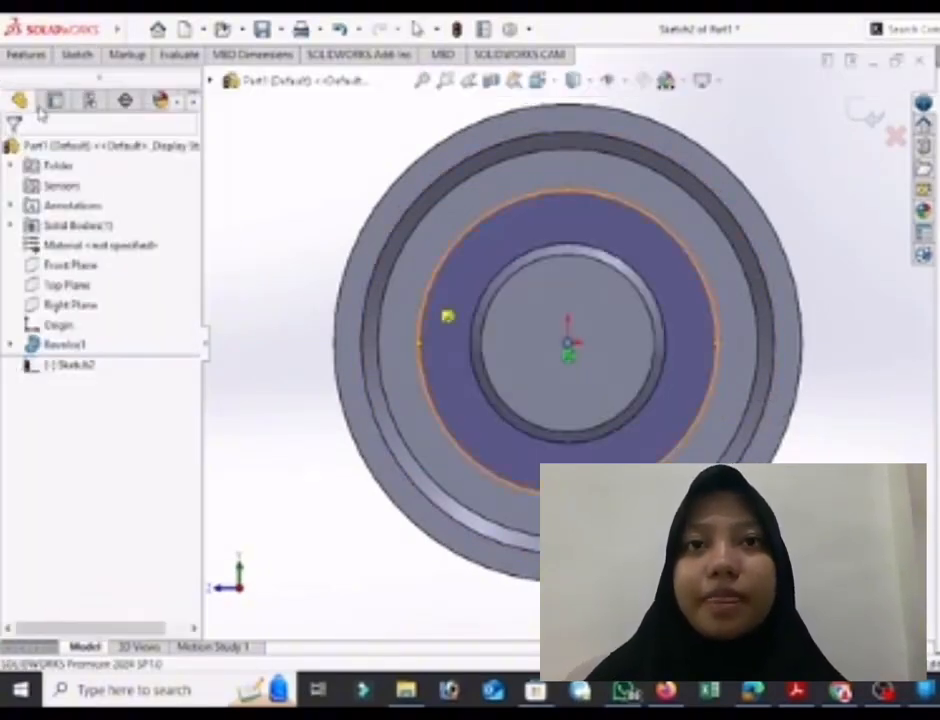
Step: Set the origin-centred circle's diameter to 53 mm and convert the circle to construction geometry
left_click(75, 56)
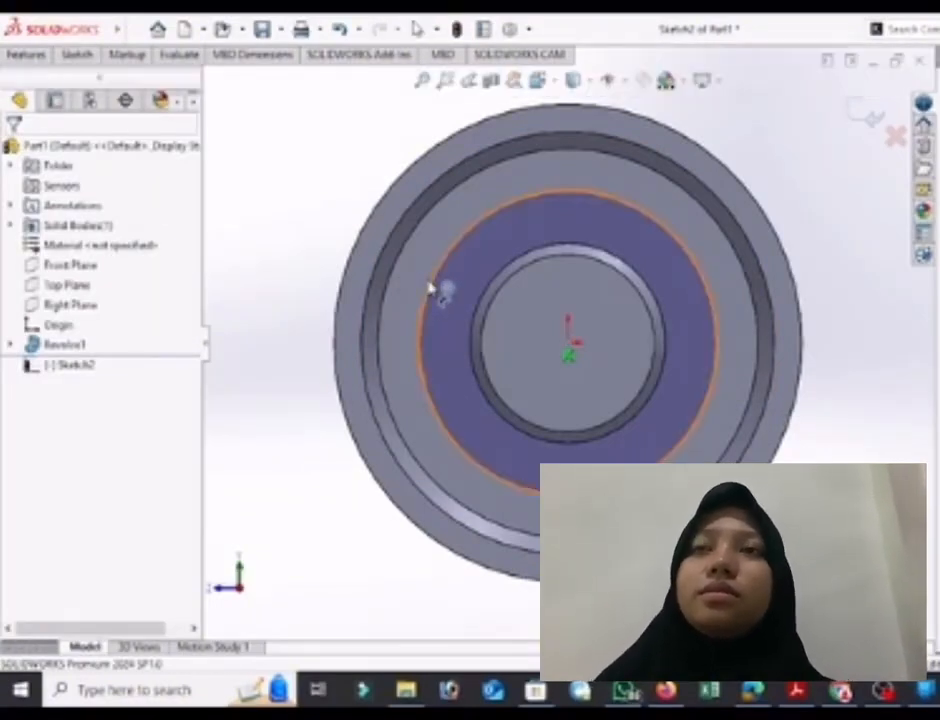
left_click(420, 320)
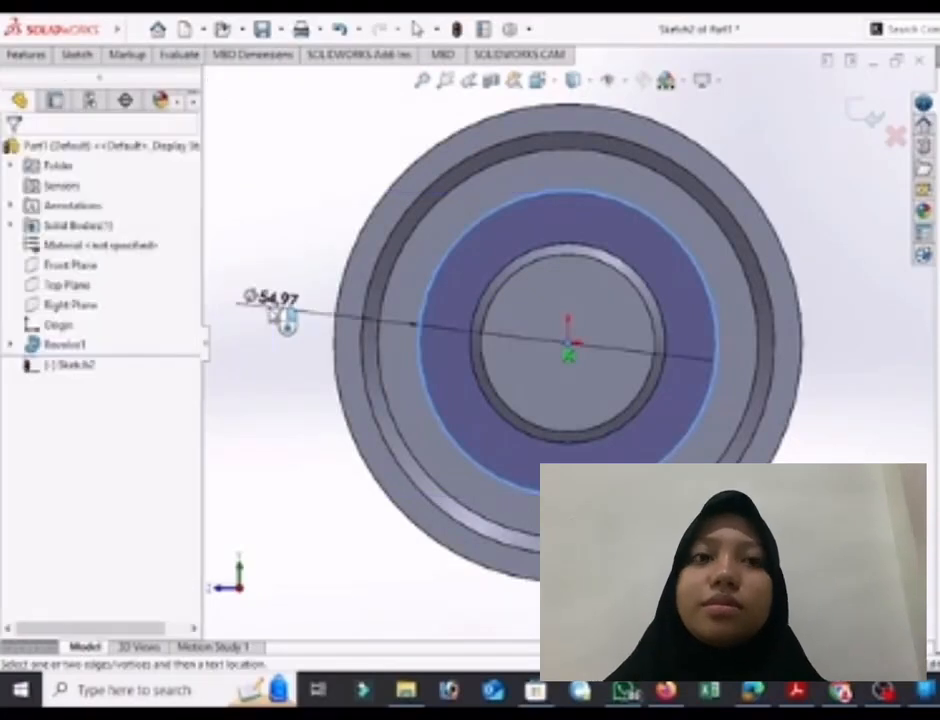
left_click(283, 318)
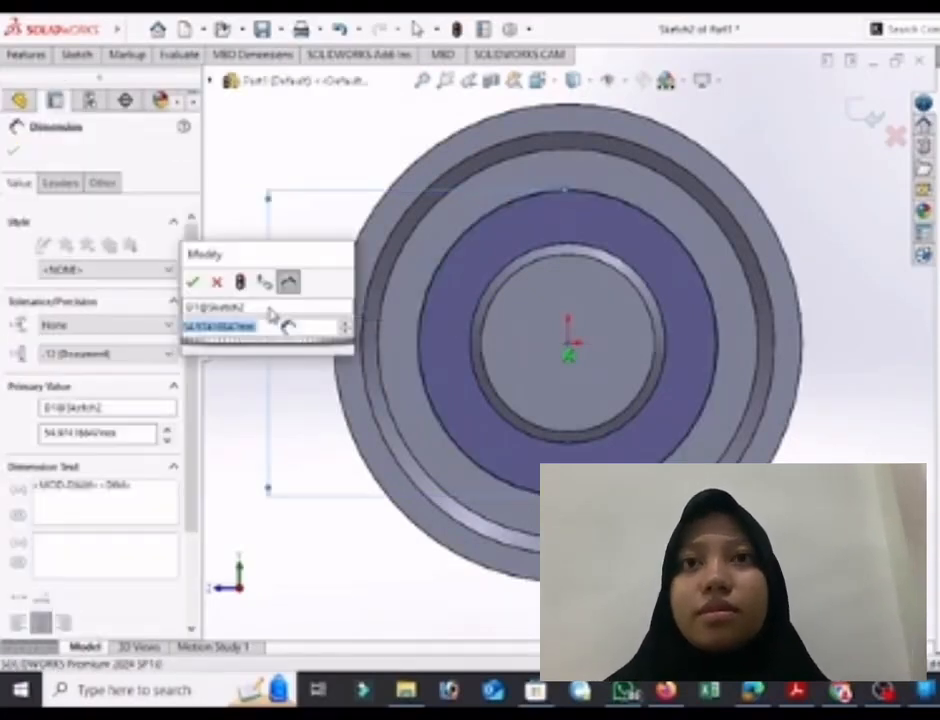
type("5")
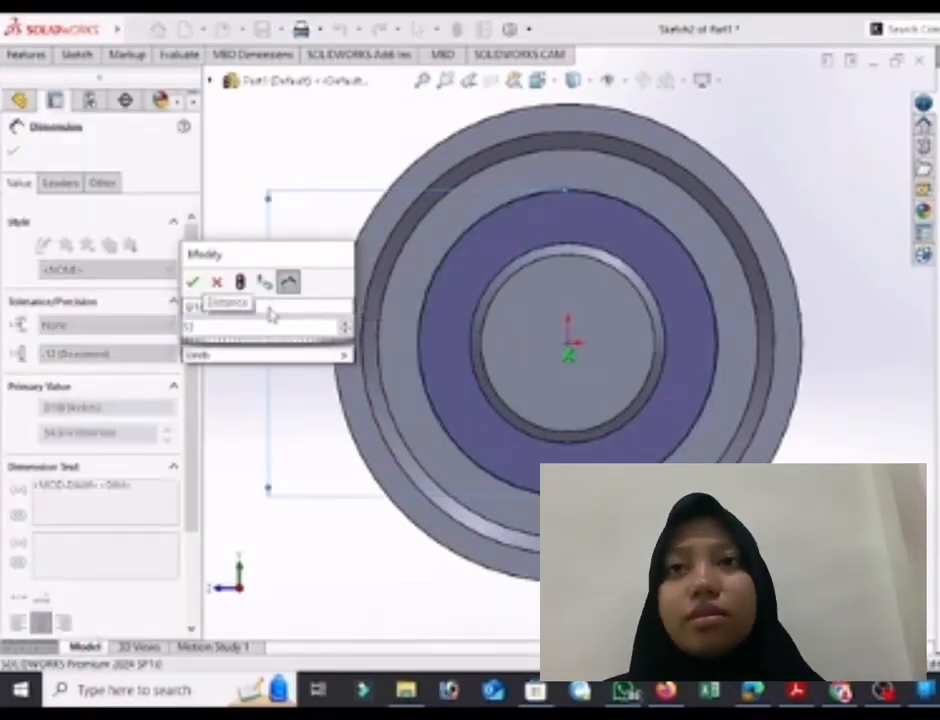
type("3")
key("Return")
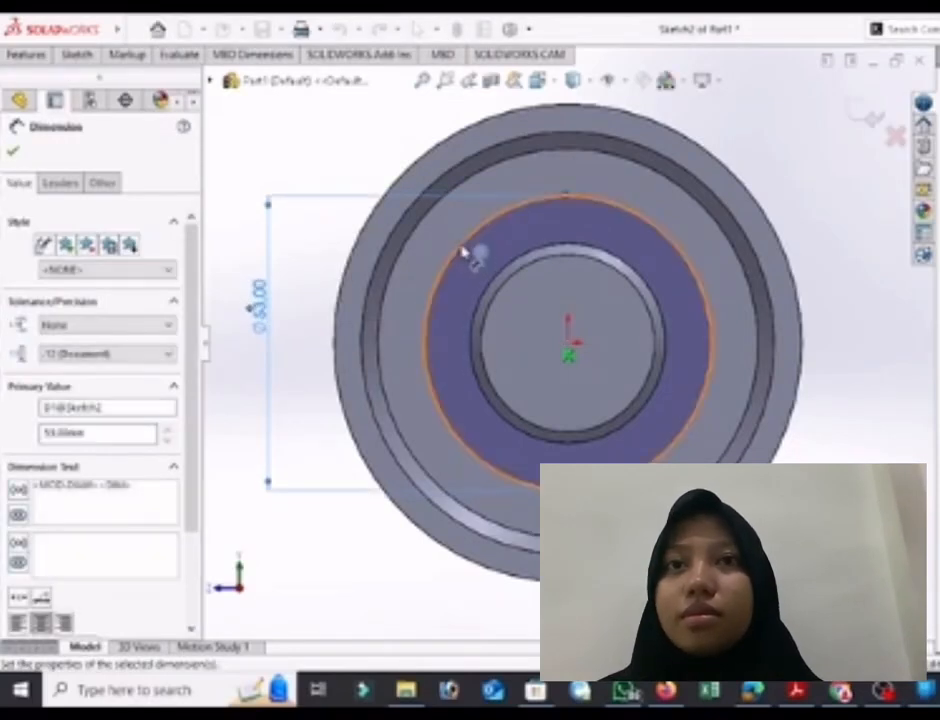
key("Escape")
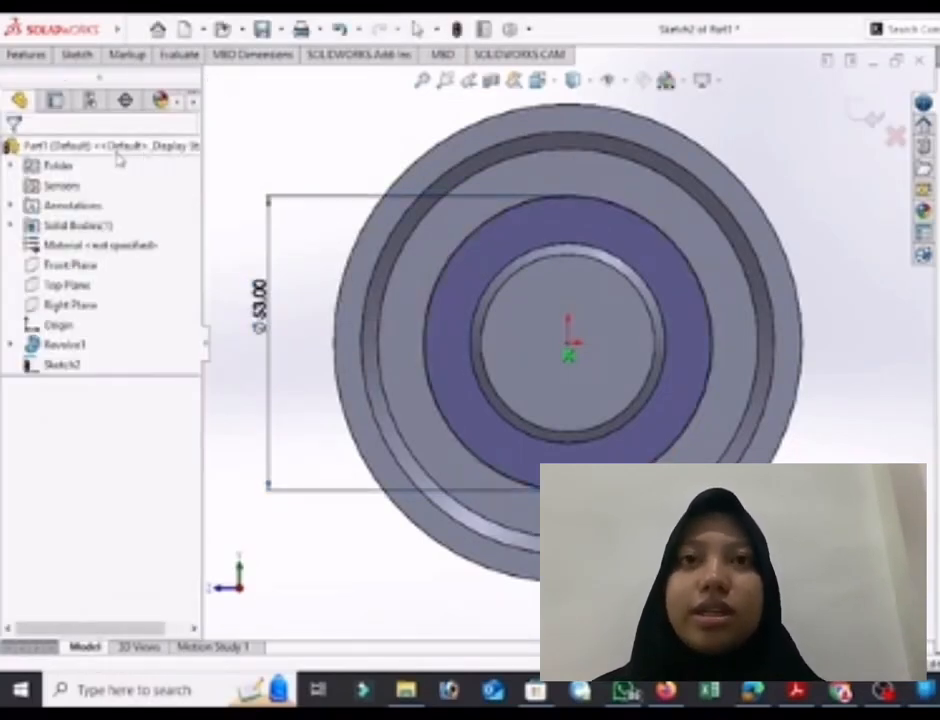
left_click(452, 262)
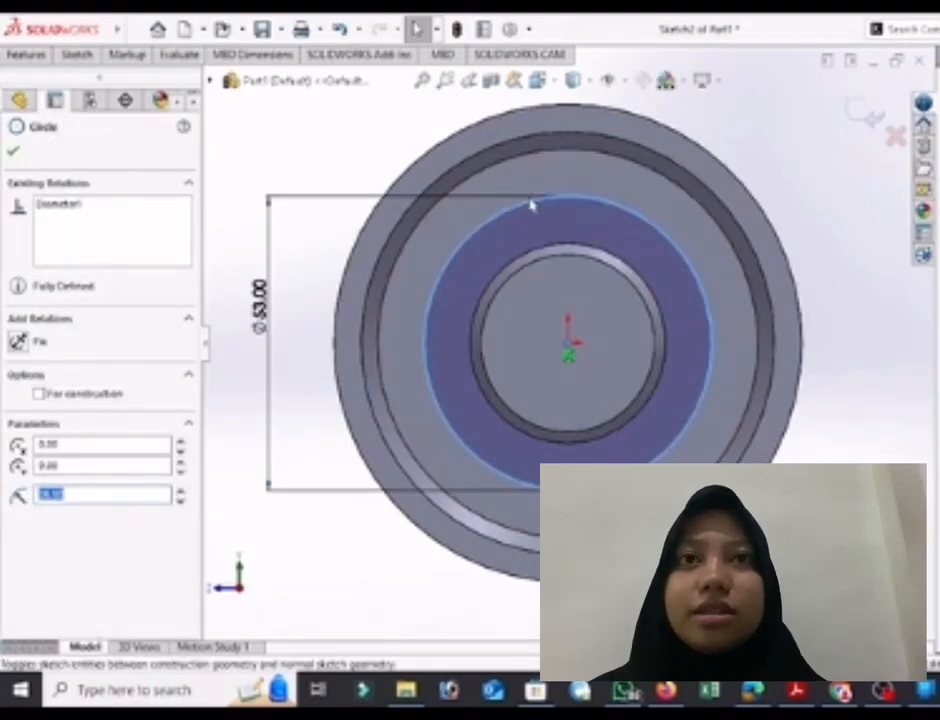
key("Escape")
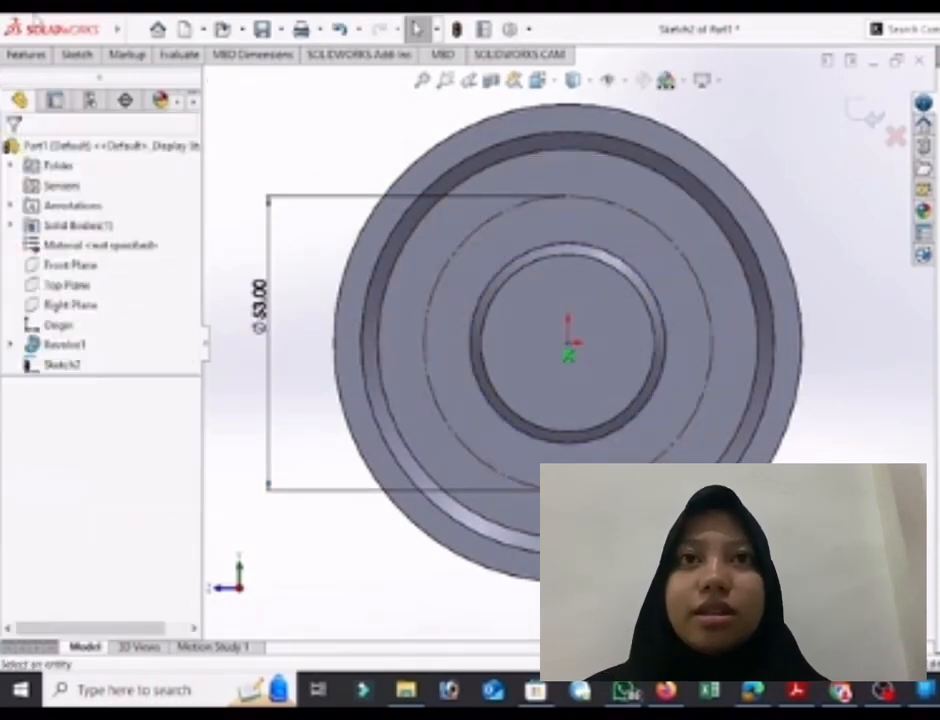
Step: Draw a small circle about 9.3 mm in diameter centred on the top quadrant point of the construction circle
left_click(77, 56)
left_click(197, 80)
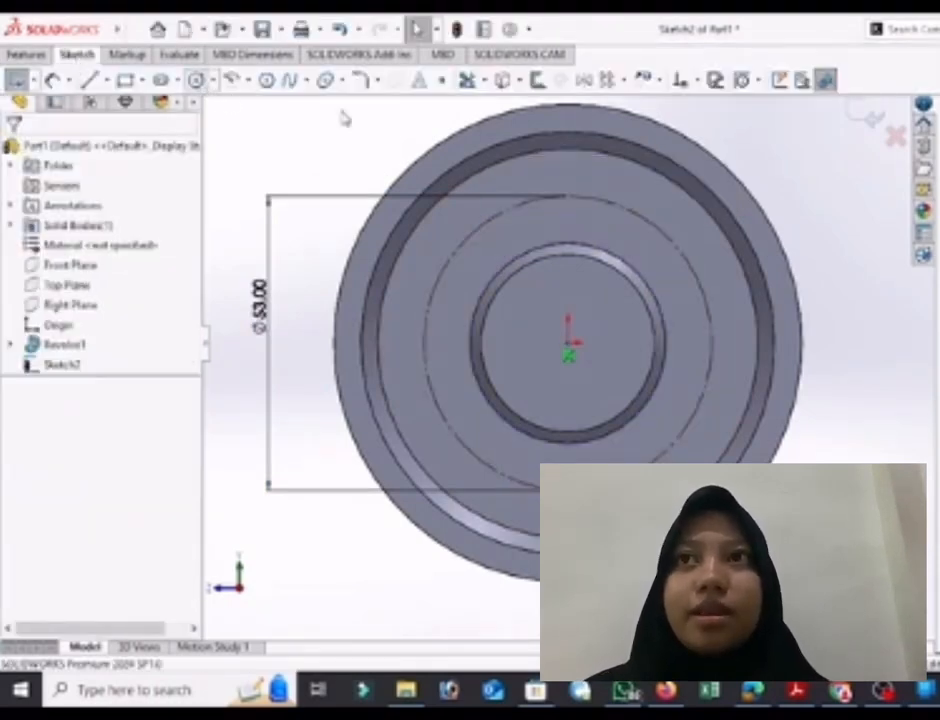
left_click(568, 199)
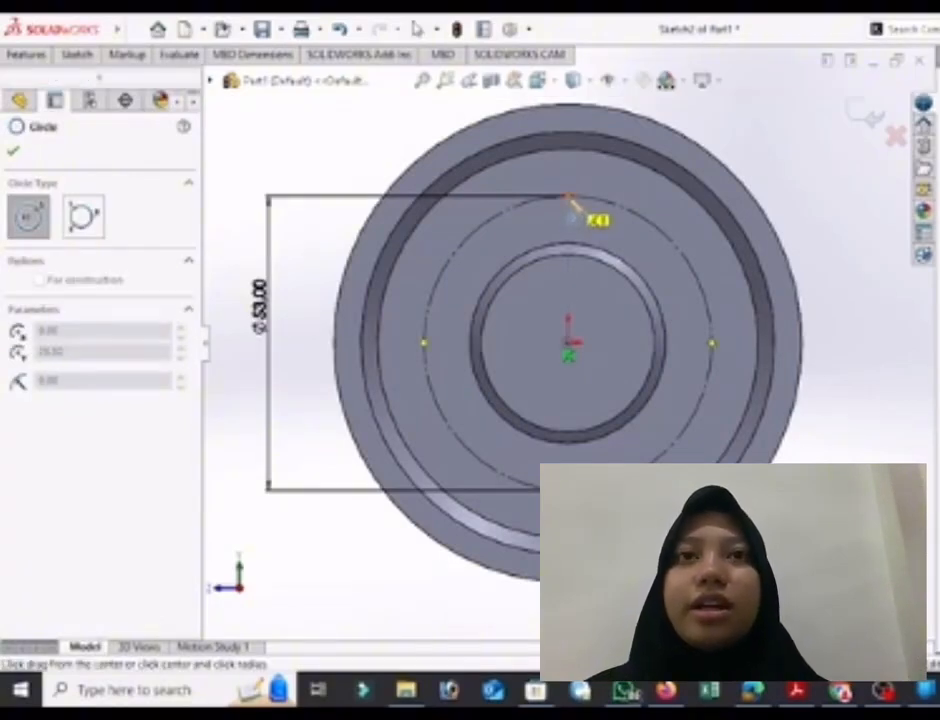
left_click(594, 220)
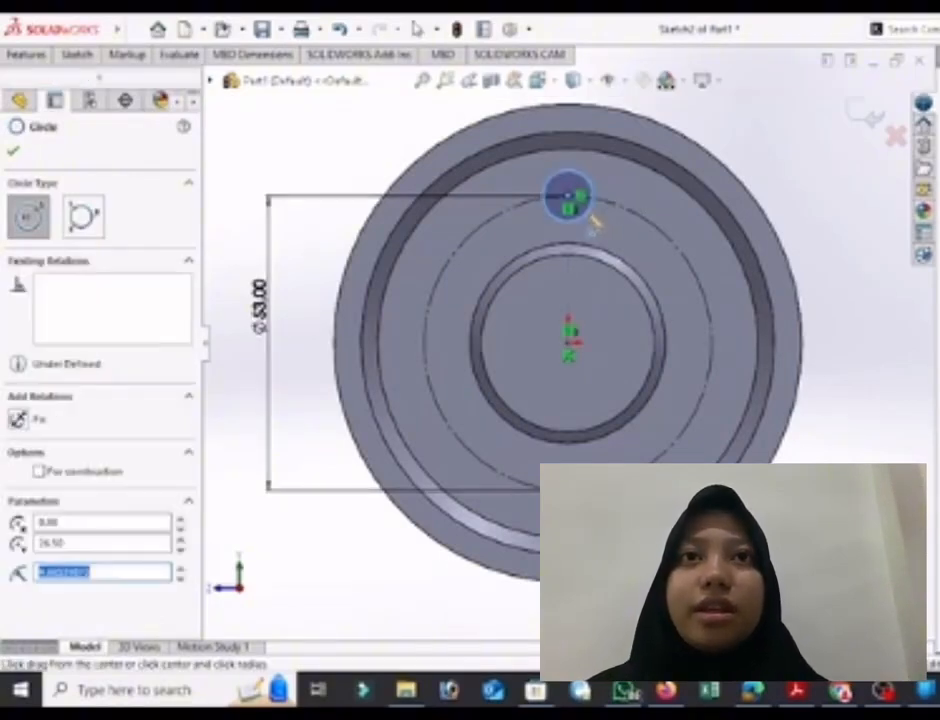
left_click(14, 148)
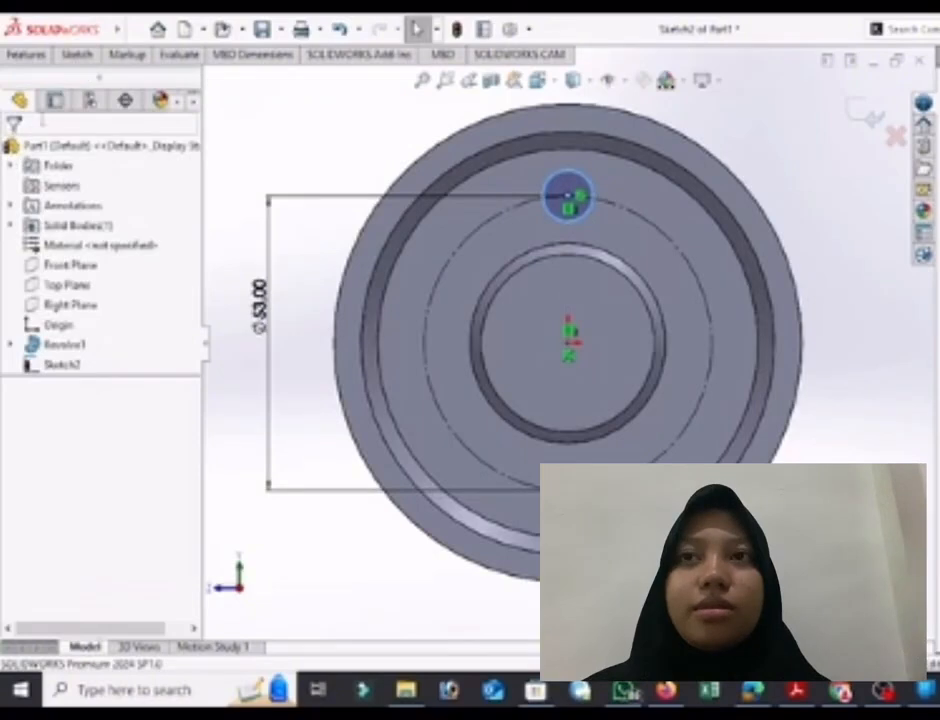
Step: Dimension the small circle's diameter as 10 mm
left_click(96, 58)
left_click(56, 84)
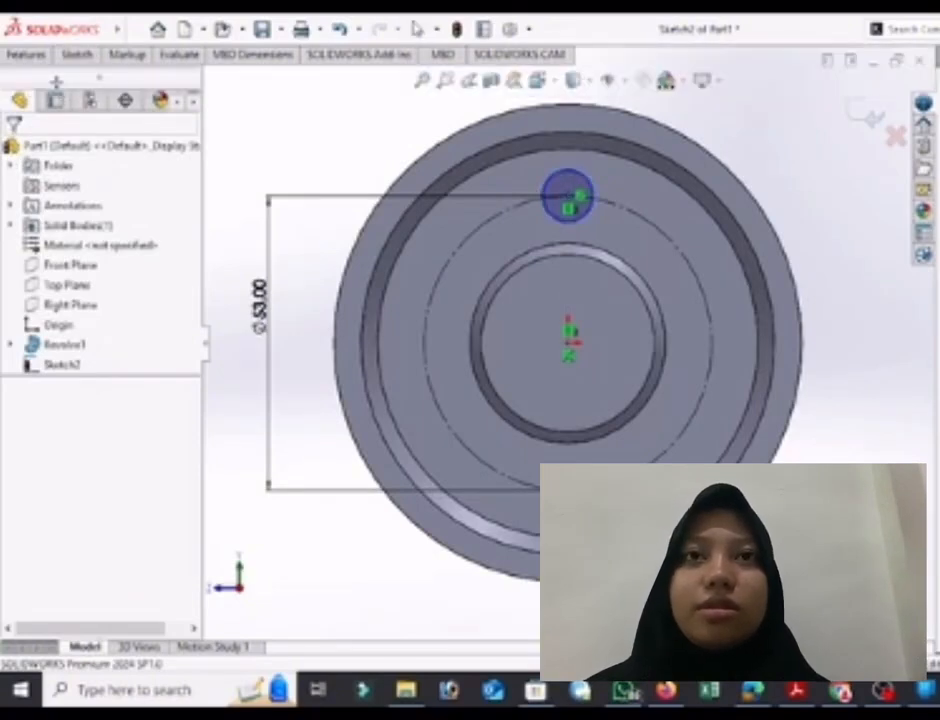
left_click(551, 190)
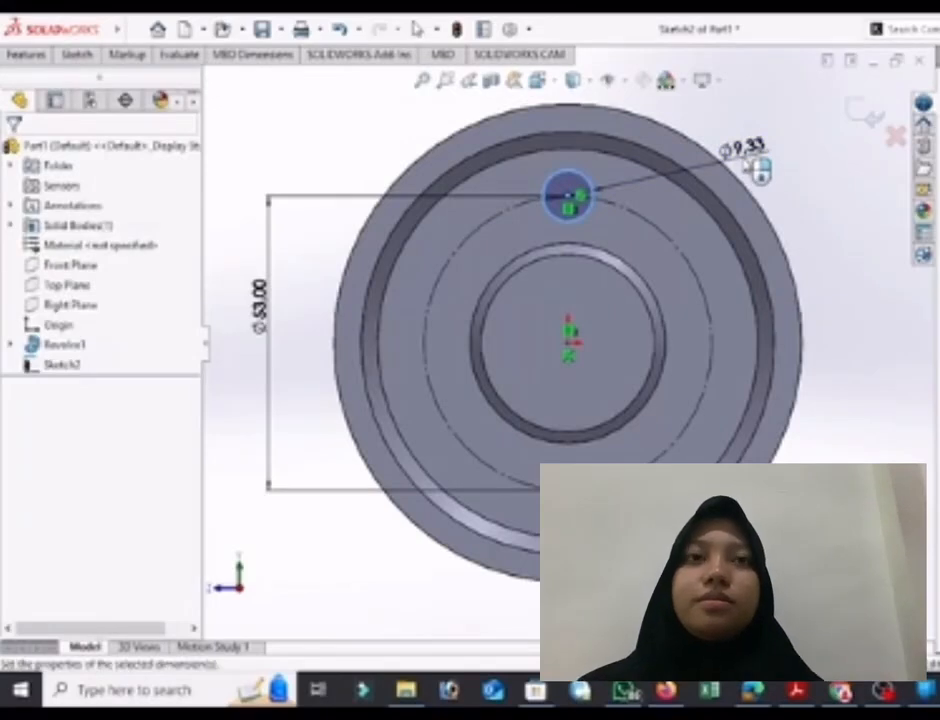
left_click(762, 170)
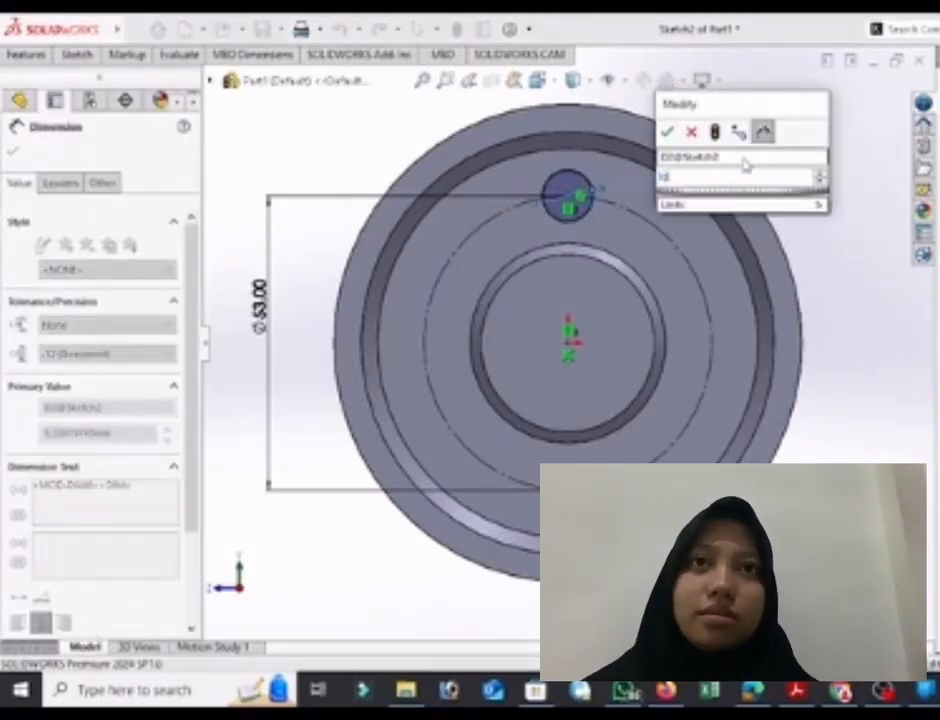
key("Return")
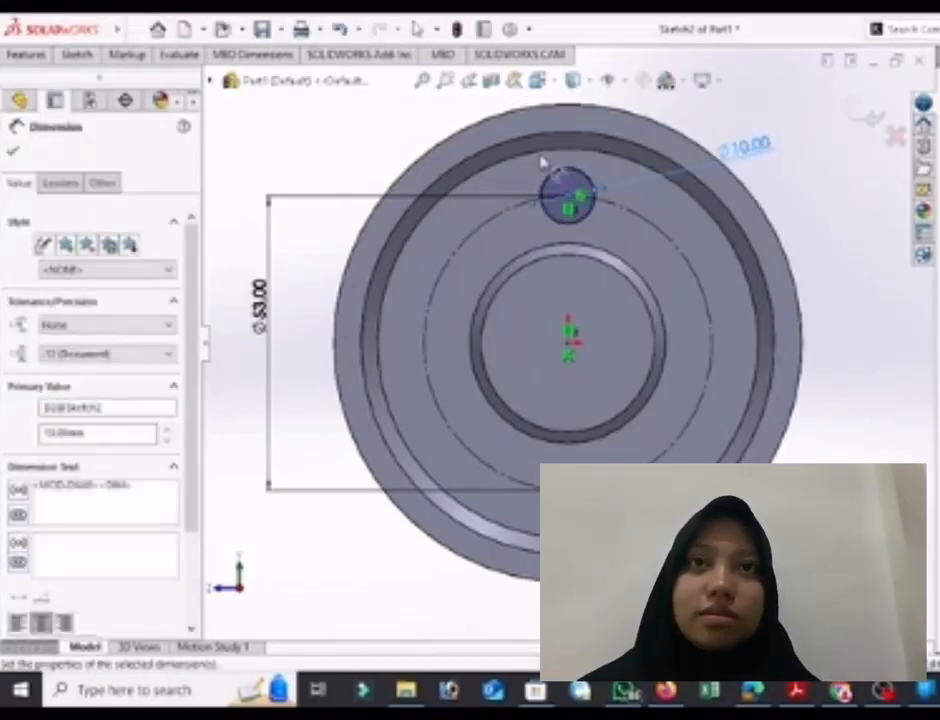
Step: Create a circular sketch pattern of the 10 mm circle around the origin with 4 equally spaced instances over 360 degrees
left_click(80, 56)
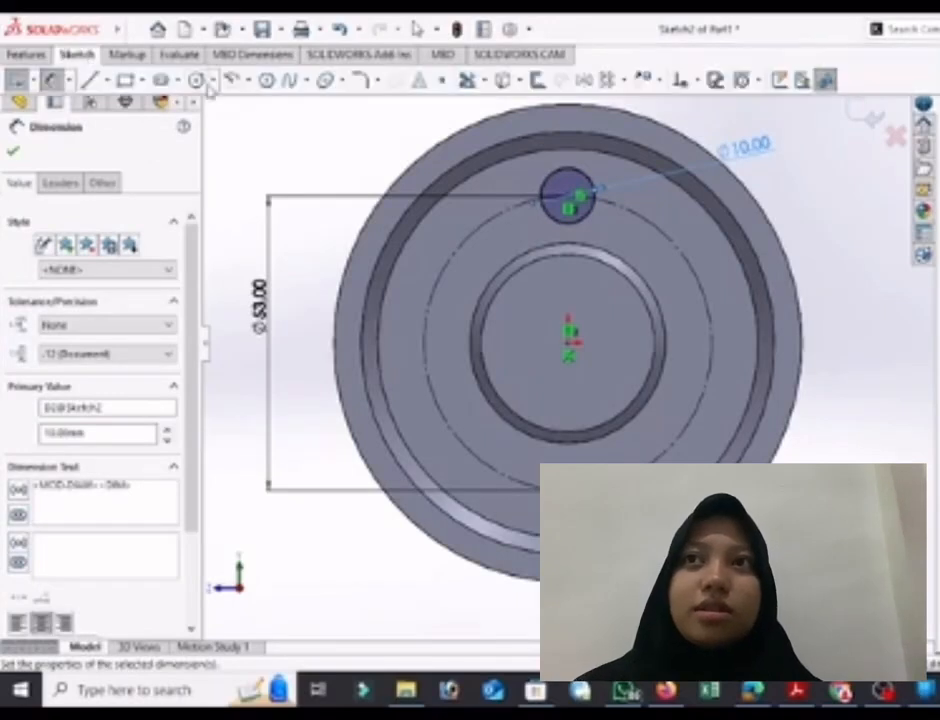
left_click(625, 83)
left_click(630, 124)
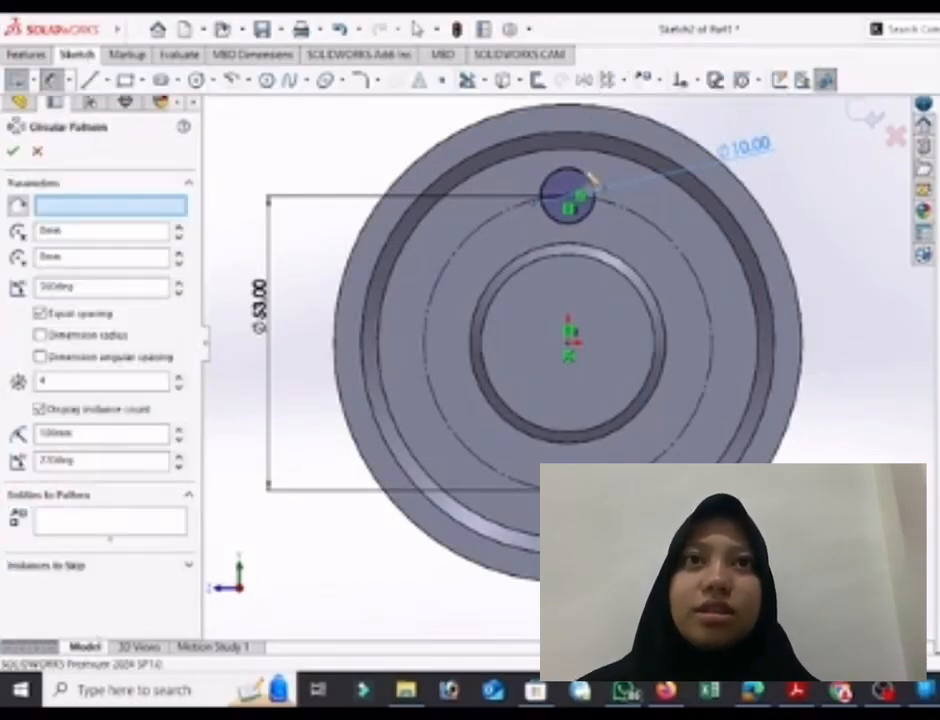
left_click(584, 183)
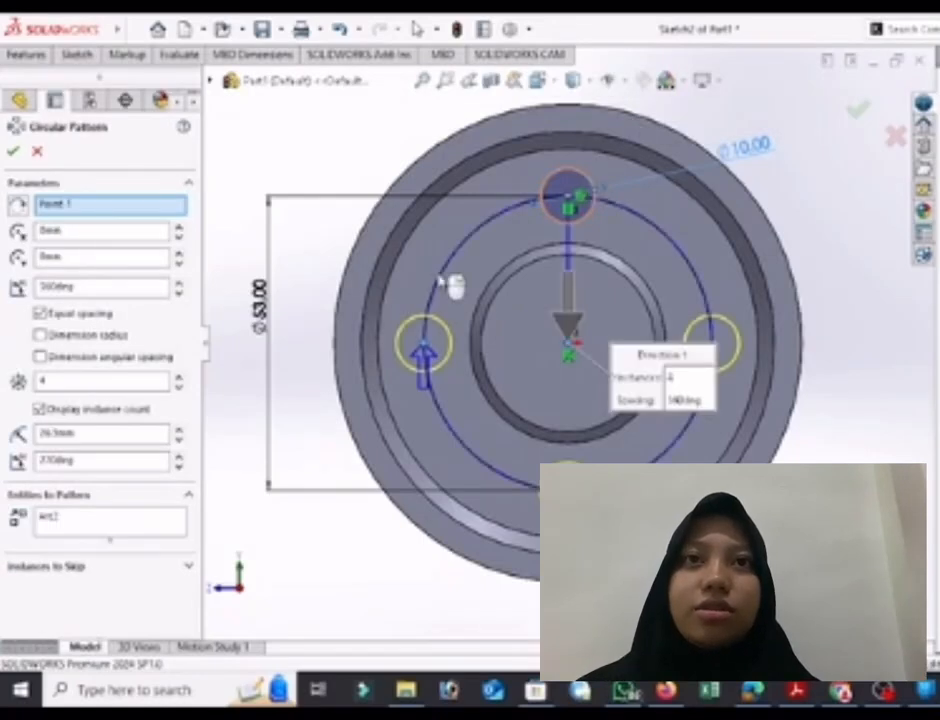
left_click(16, 152)
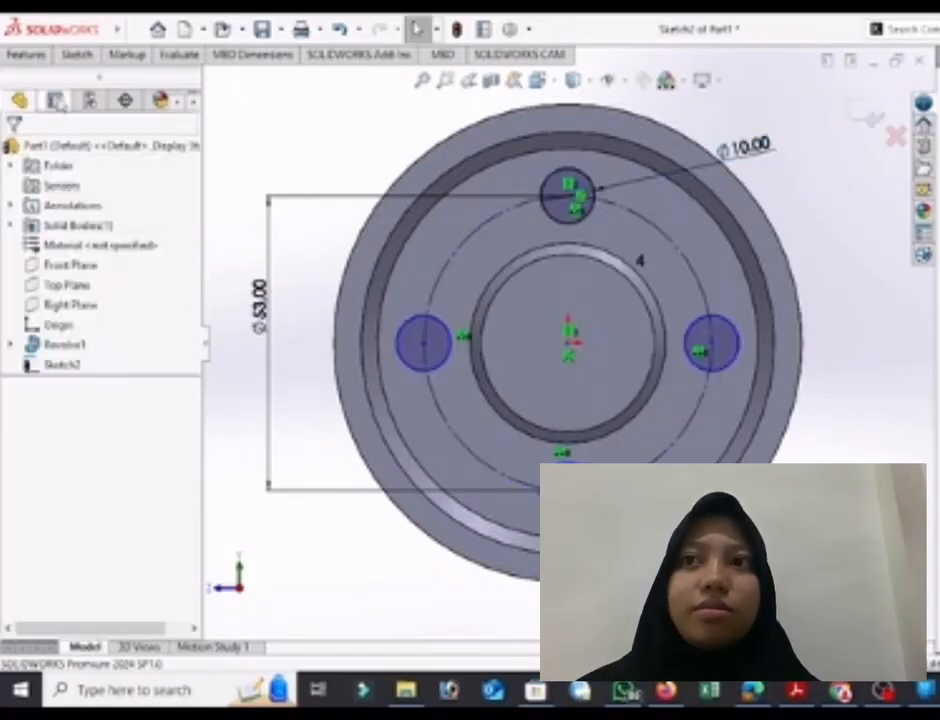
Step: Dimension the horizontal distance between the left patterned circle's centre and the origin
left_click(77, 55)
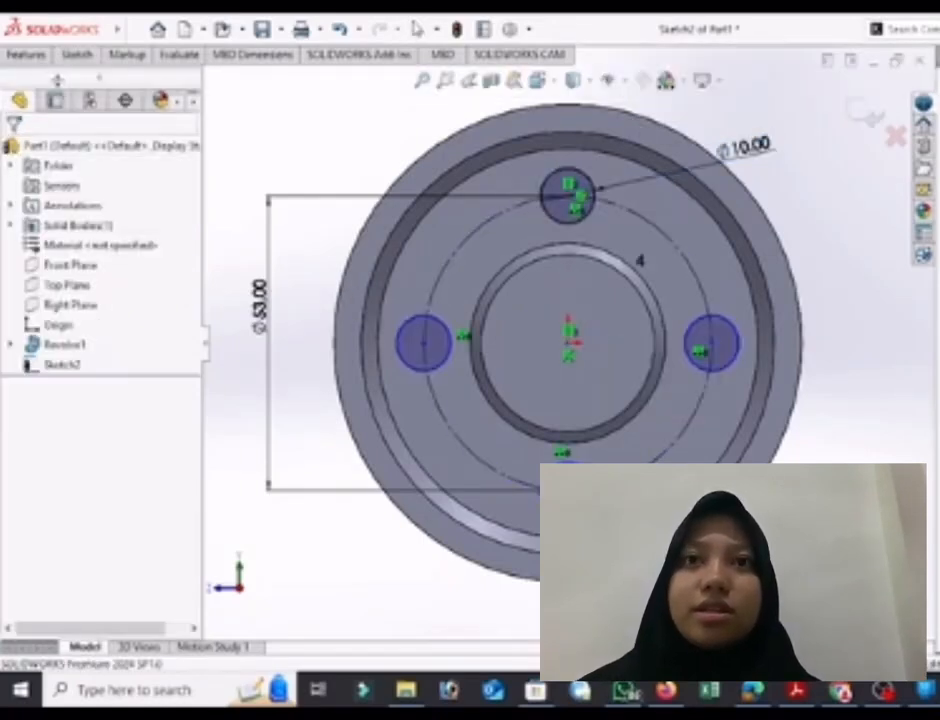
left_click(434, 325)
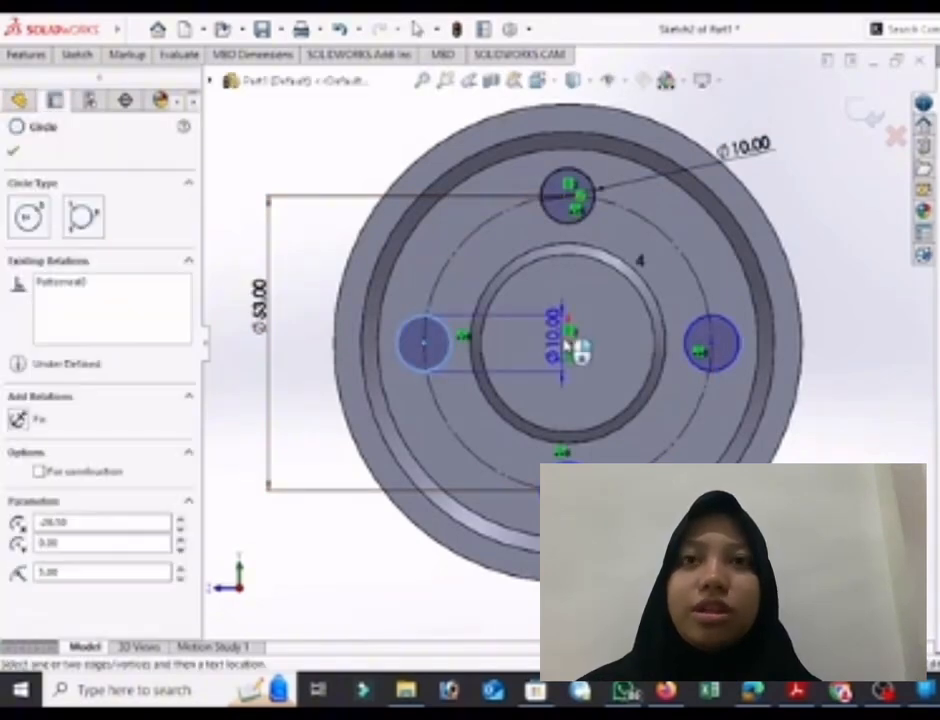
left_click(570, 343)
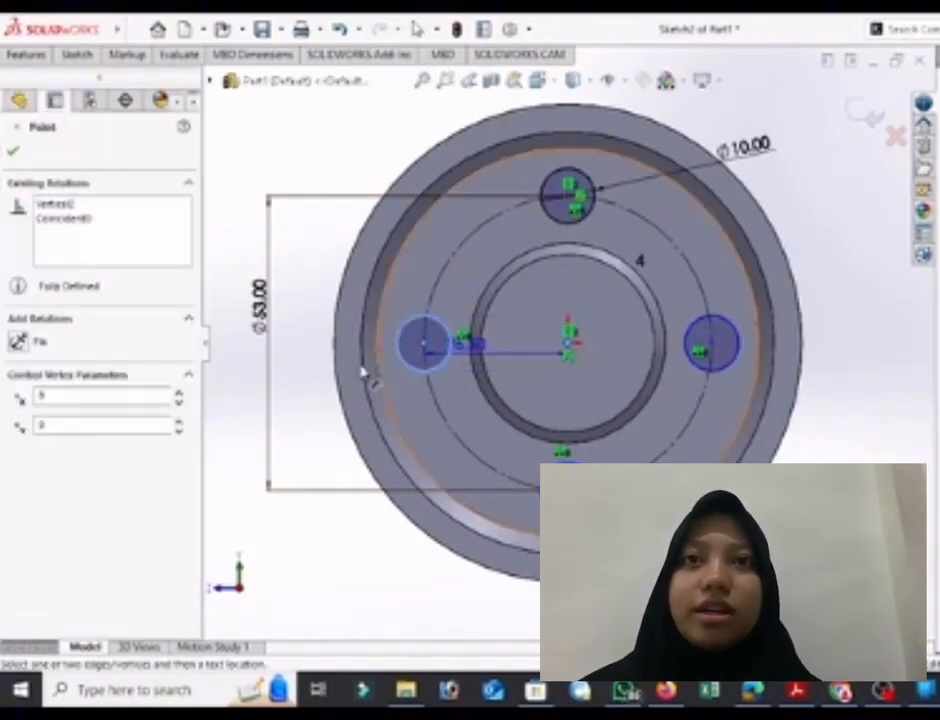
left_click(463, 323)
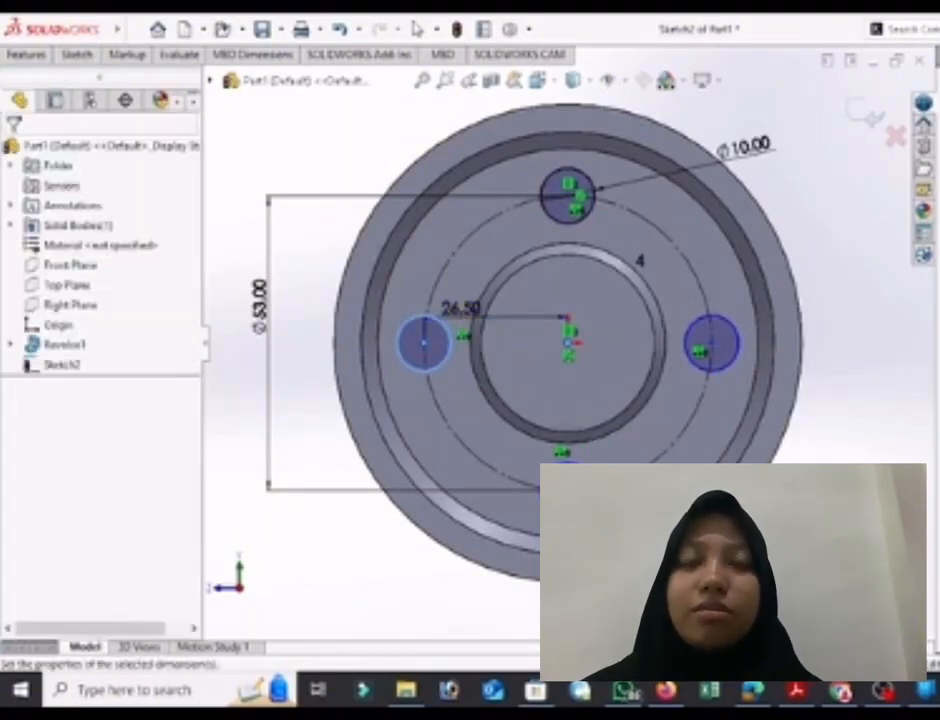
double_click(460, 309)
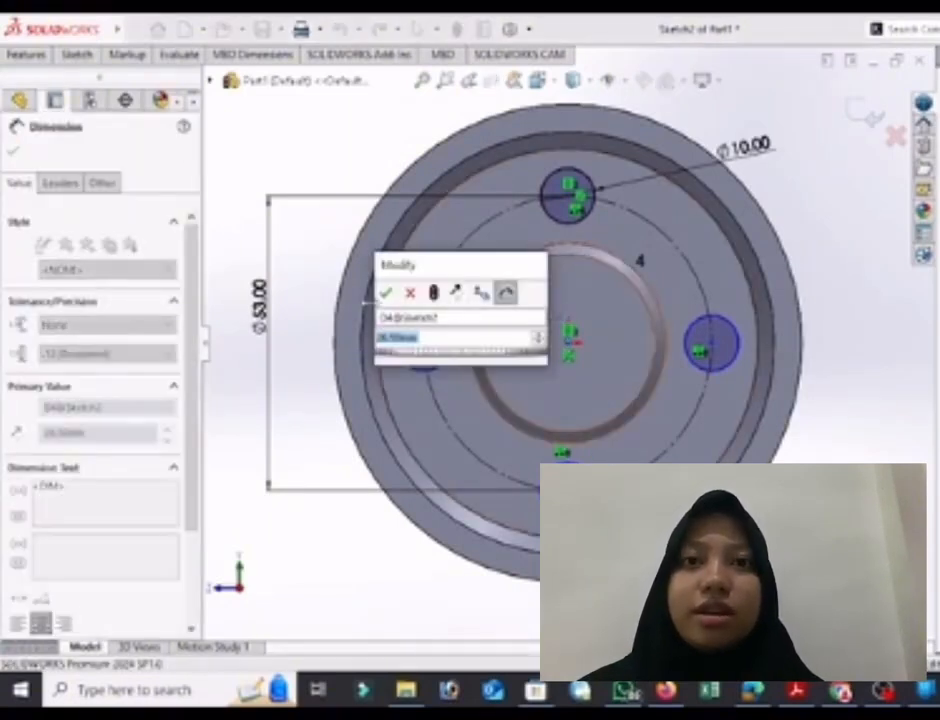
key("Return")
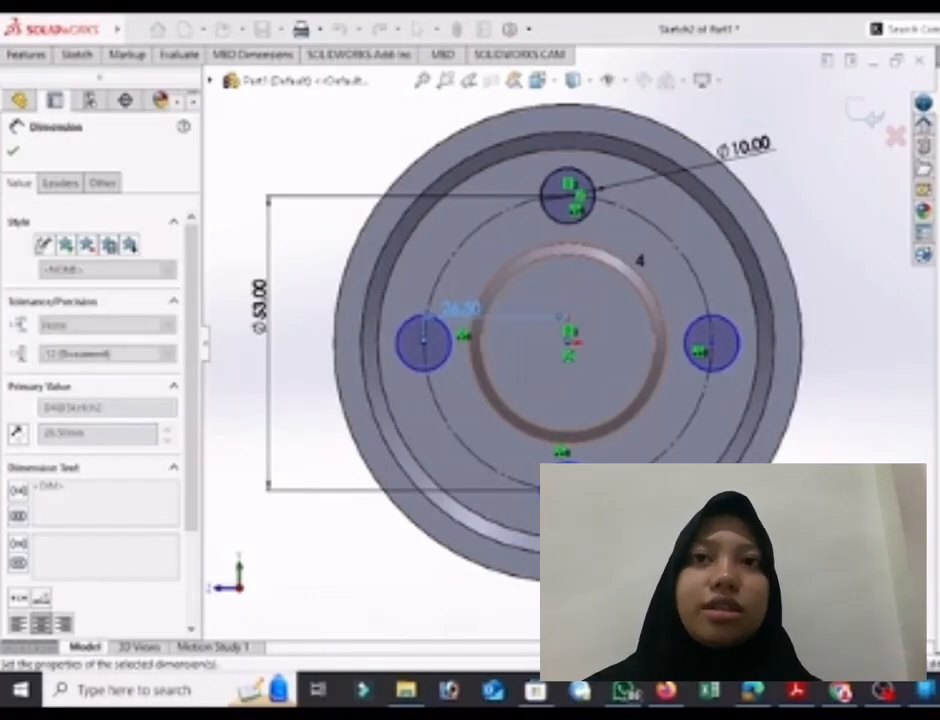
Step: Dimension the vertical distance between the bottom patterned circle's centre and the origin, and leave the dimension command
left_click(590, 470)
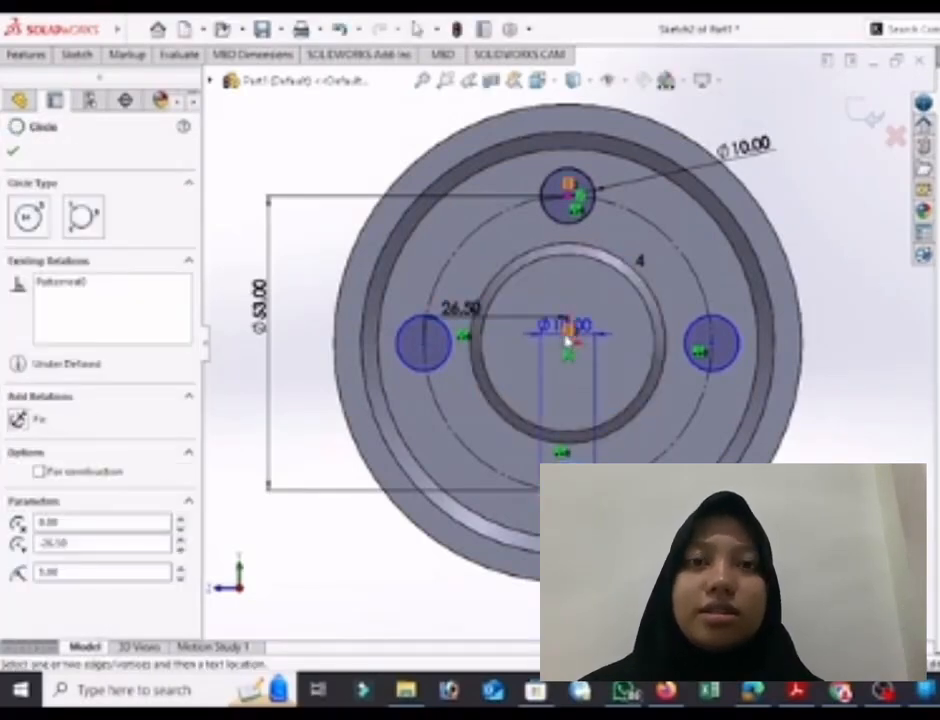
left_click(569, 336)
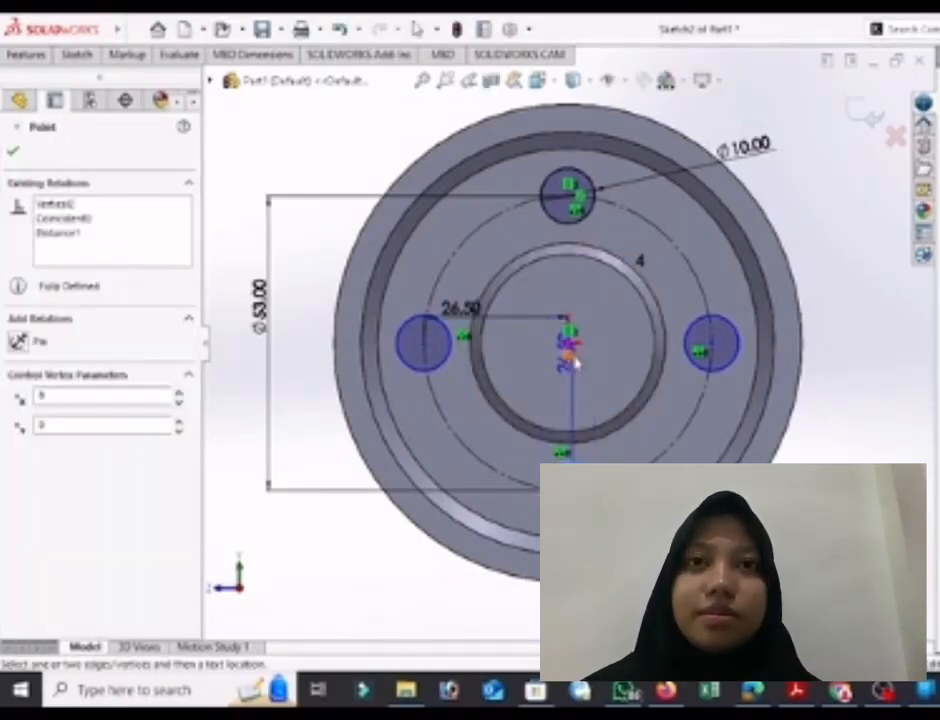
left_click(585, 408)
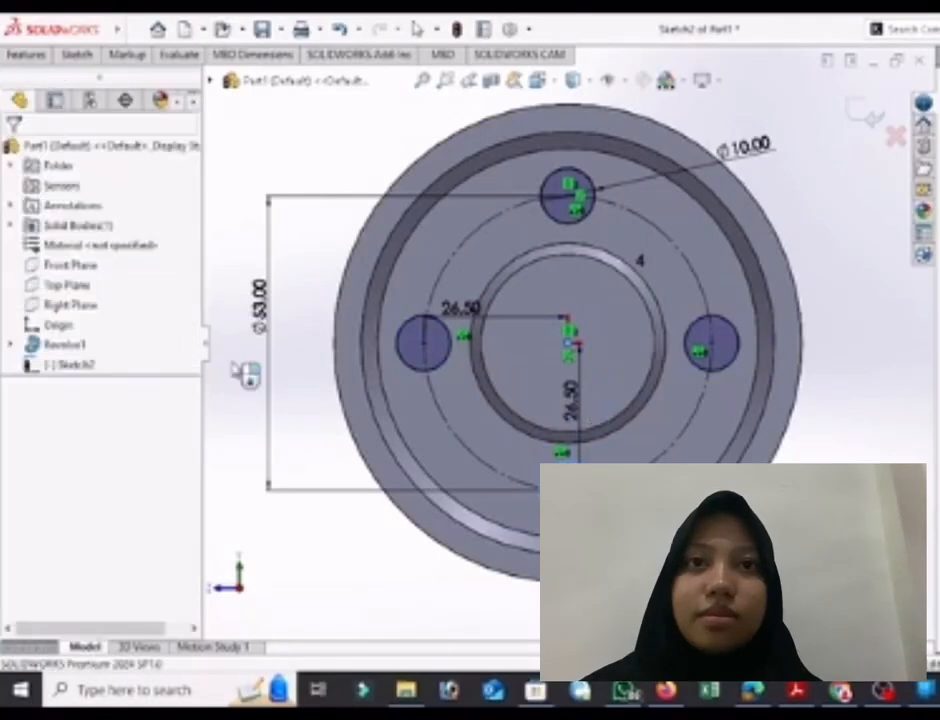
double_click(570, 400)
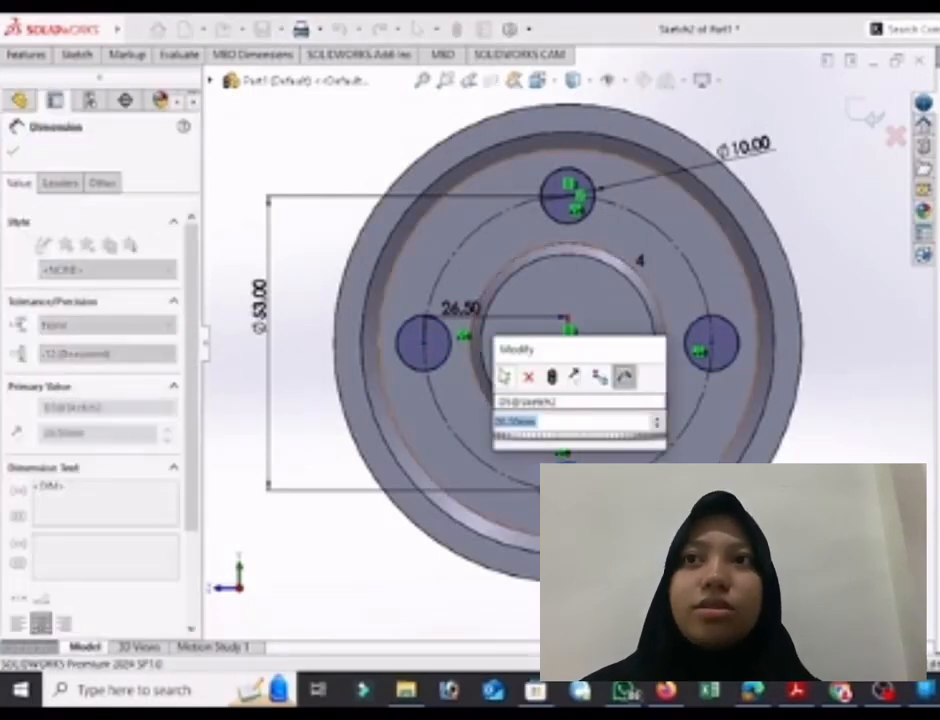
left_click(503, 377)
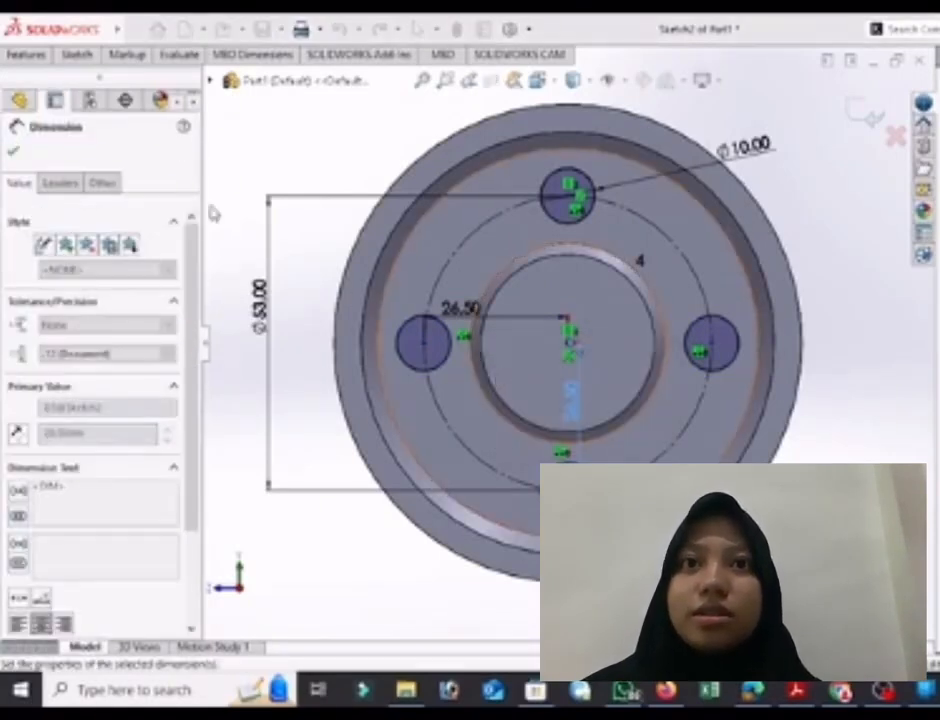
left_click(14, 146)
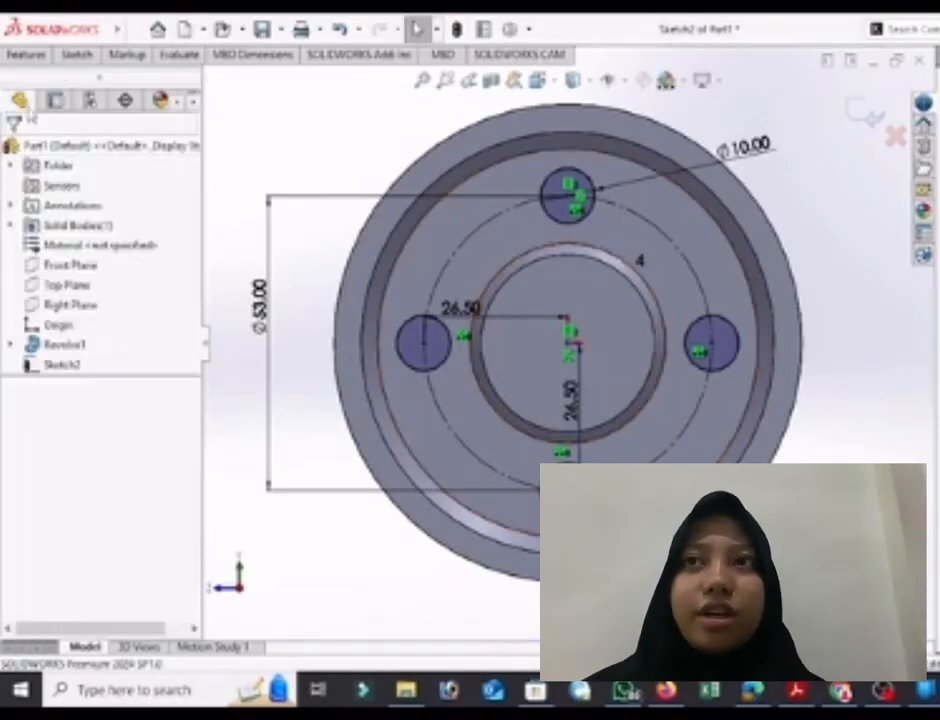
Step: Extrude-cut the four 10 mm circles with the Through All end condition to make the holes
left_click(36, 58)
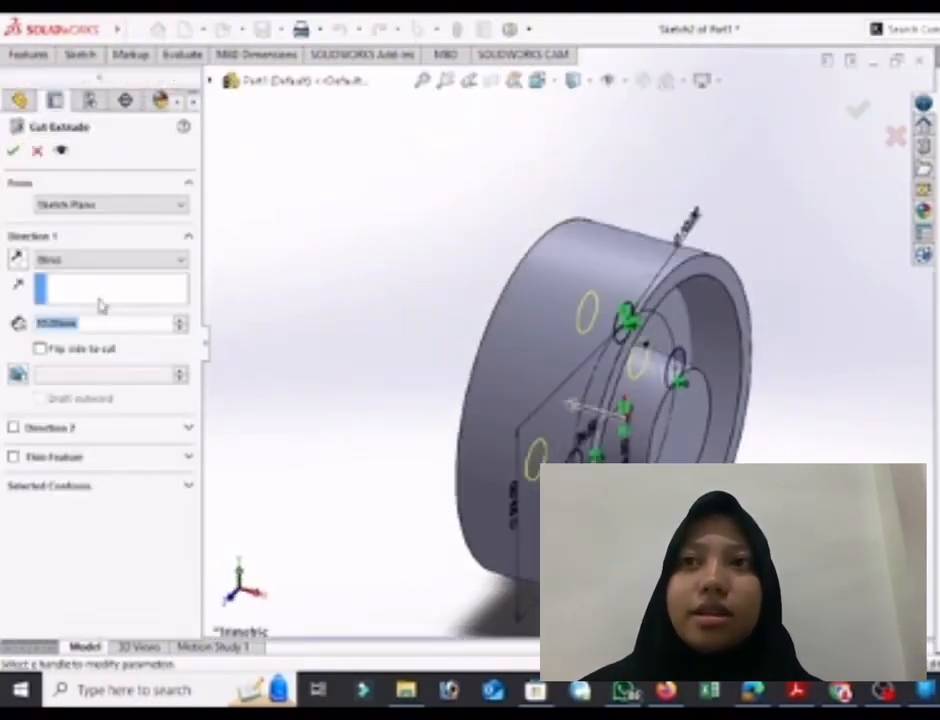
left_click(99, 262)
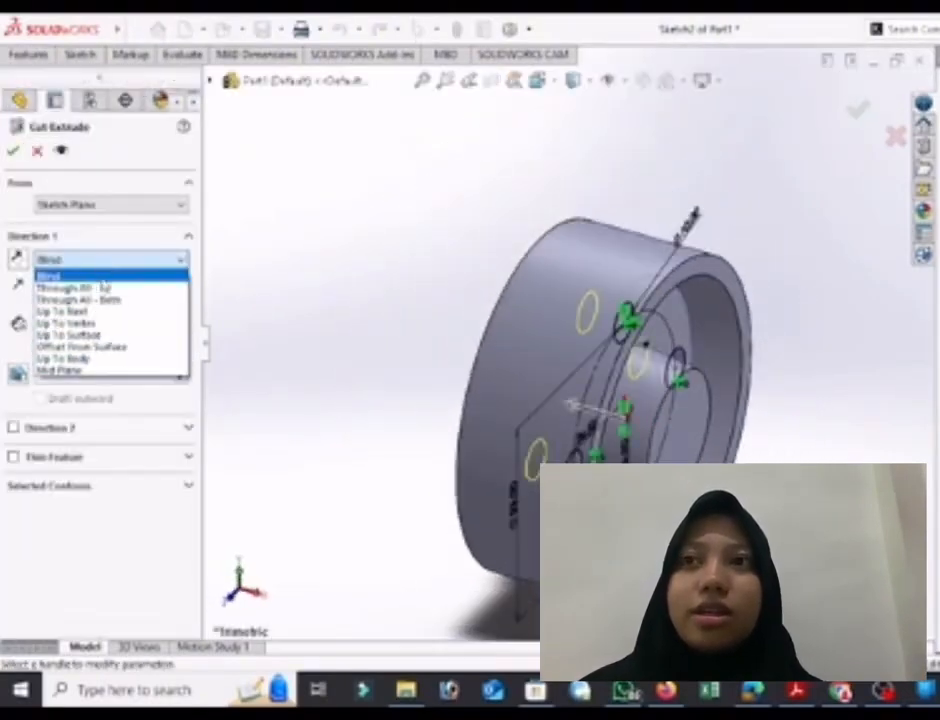
left_click(104, 291)
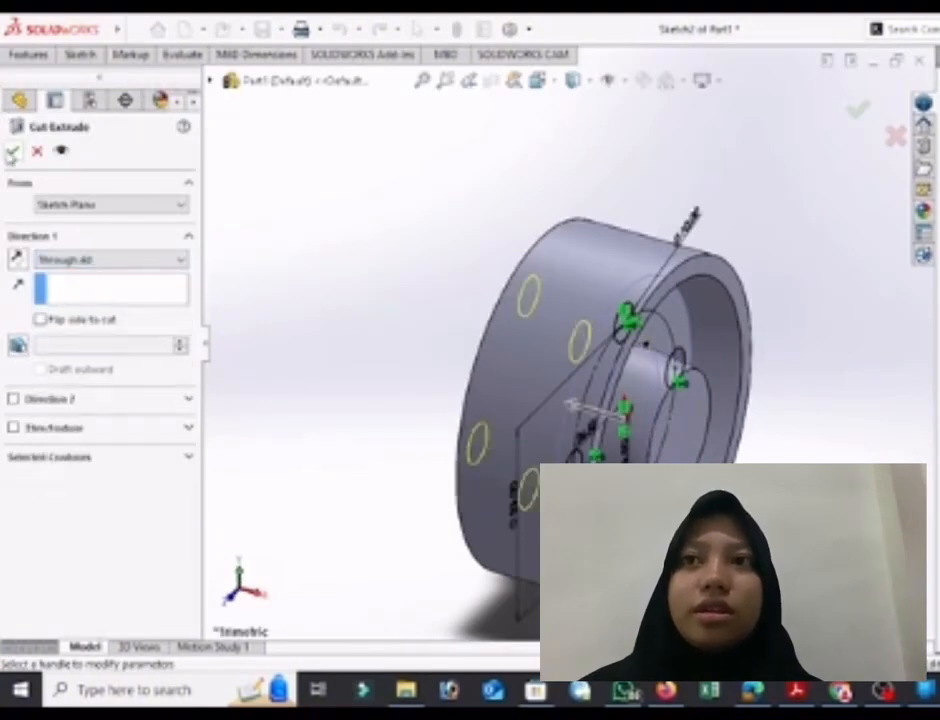
left_click(12, 151)
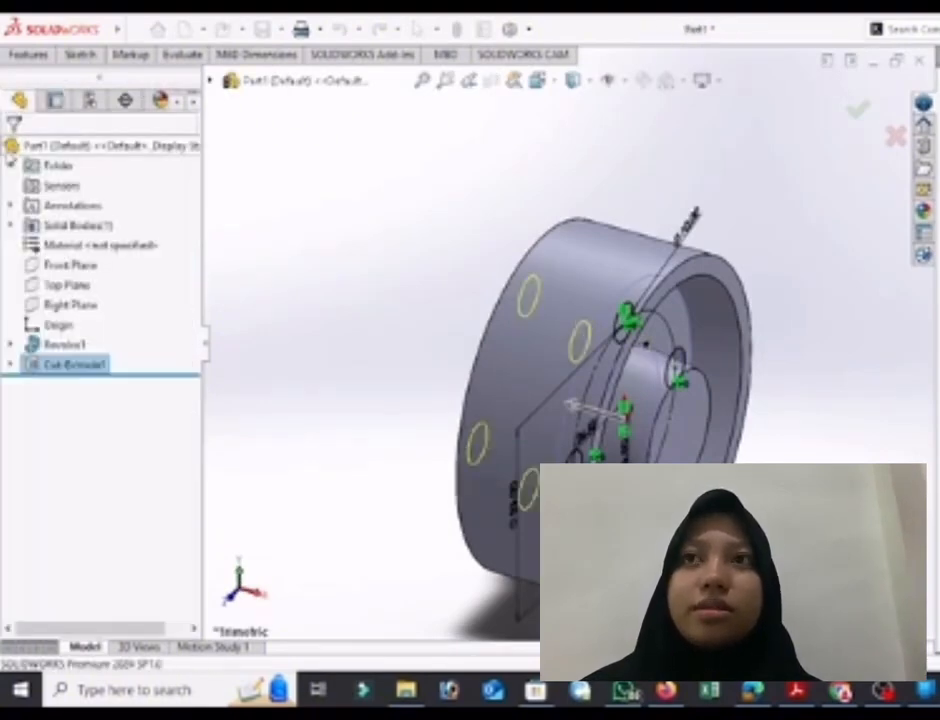
Step: Start a sketch on the central hub's end face and draw an origin-centred circle about 24.4 mm in diameter
mouse_move(42, 33)
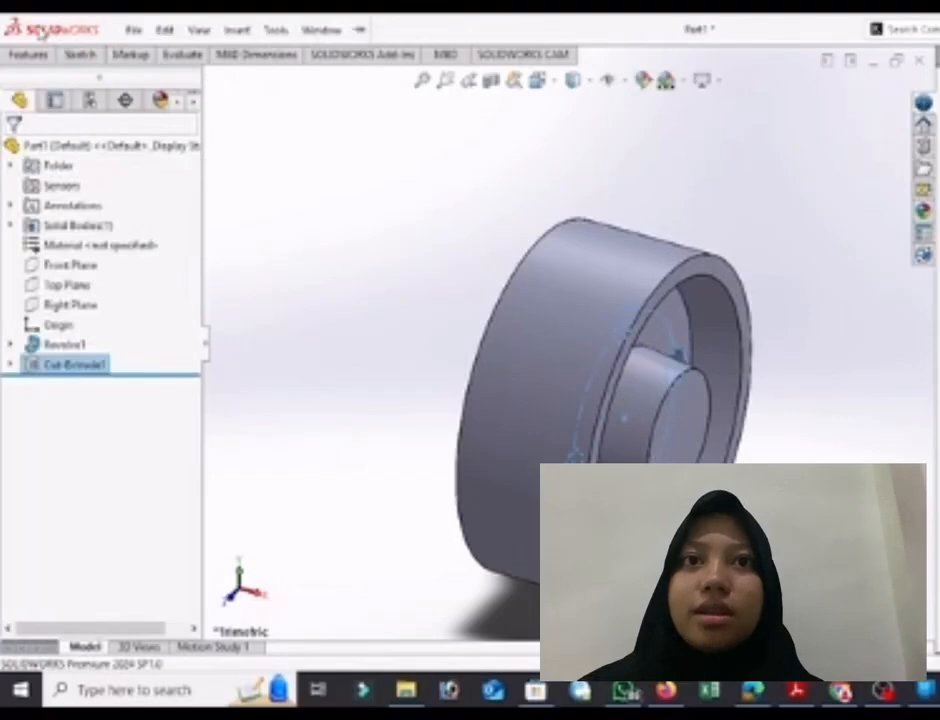
left_click(78, 54)
left_click(13, 80)
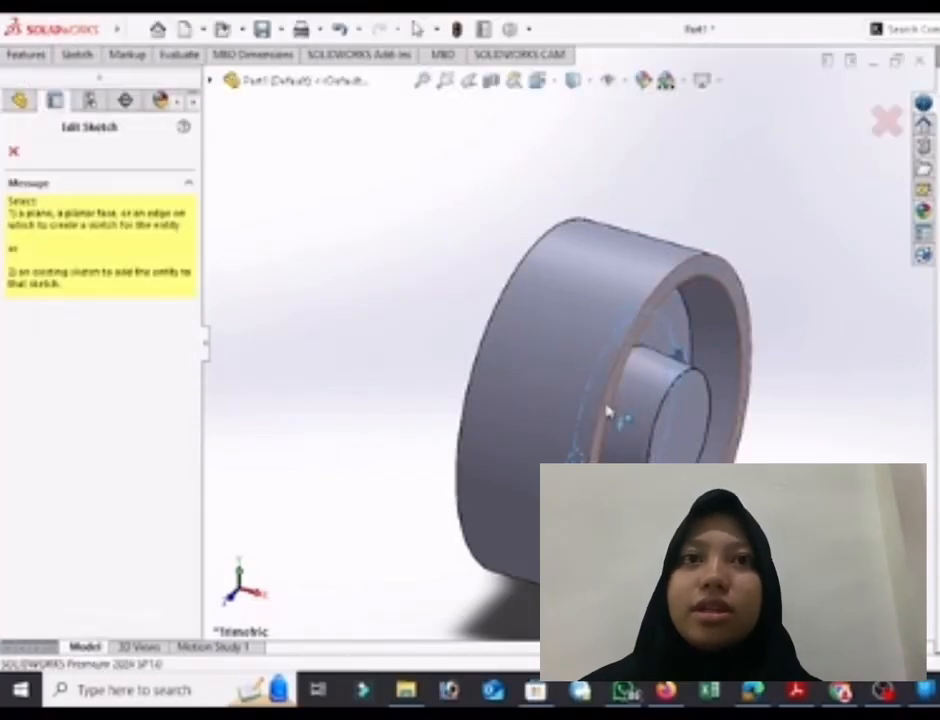
left_click(689, 410)
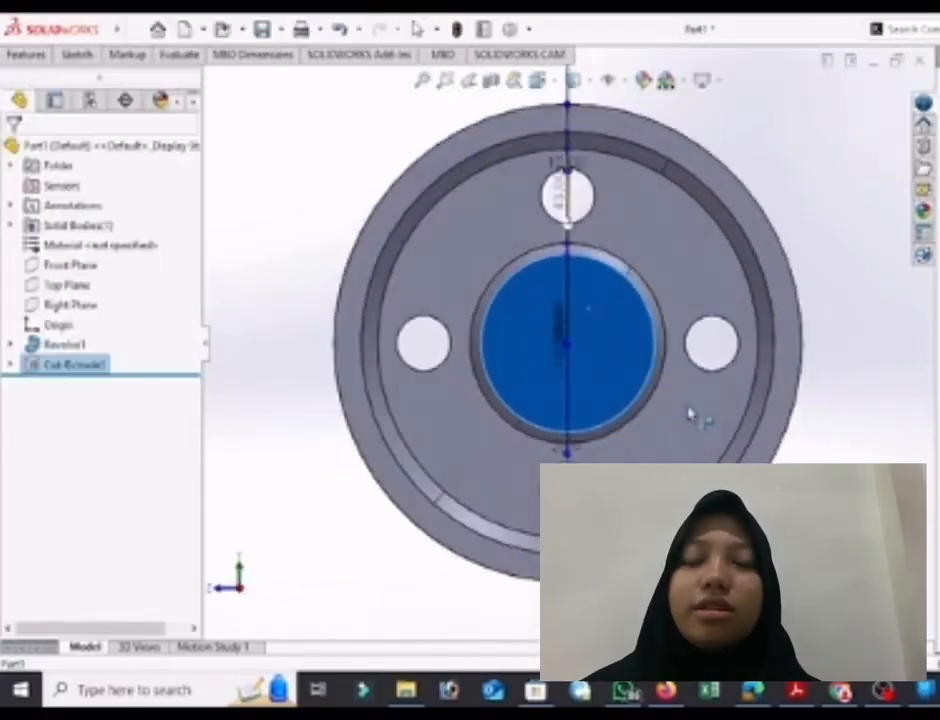
left_click(78, 54)
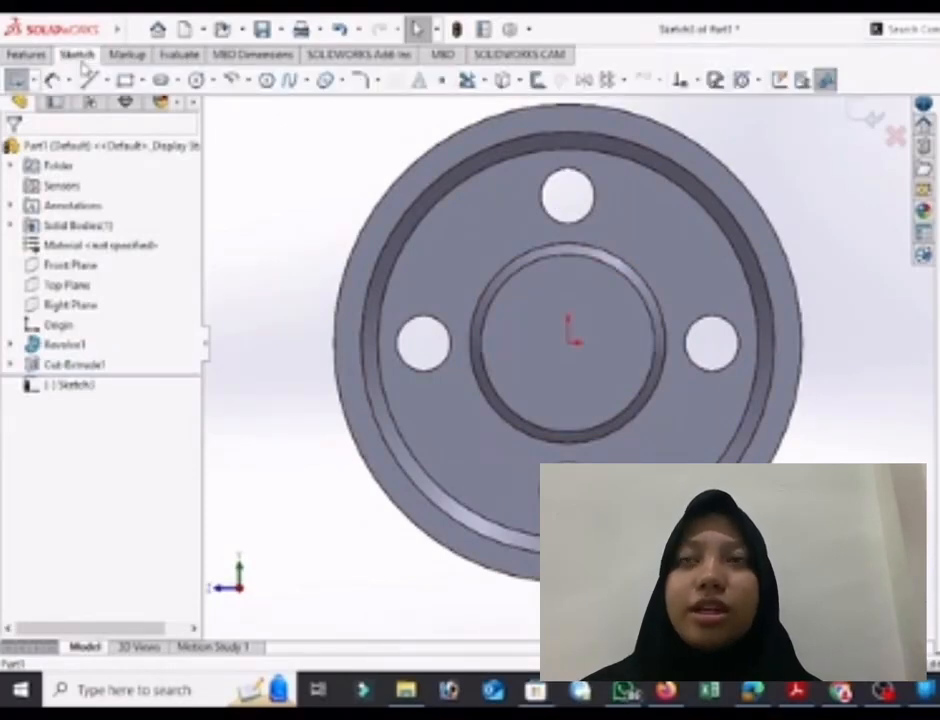
left_click(196, 80)
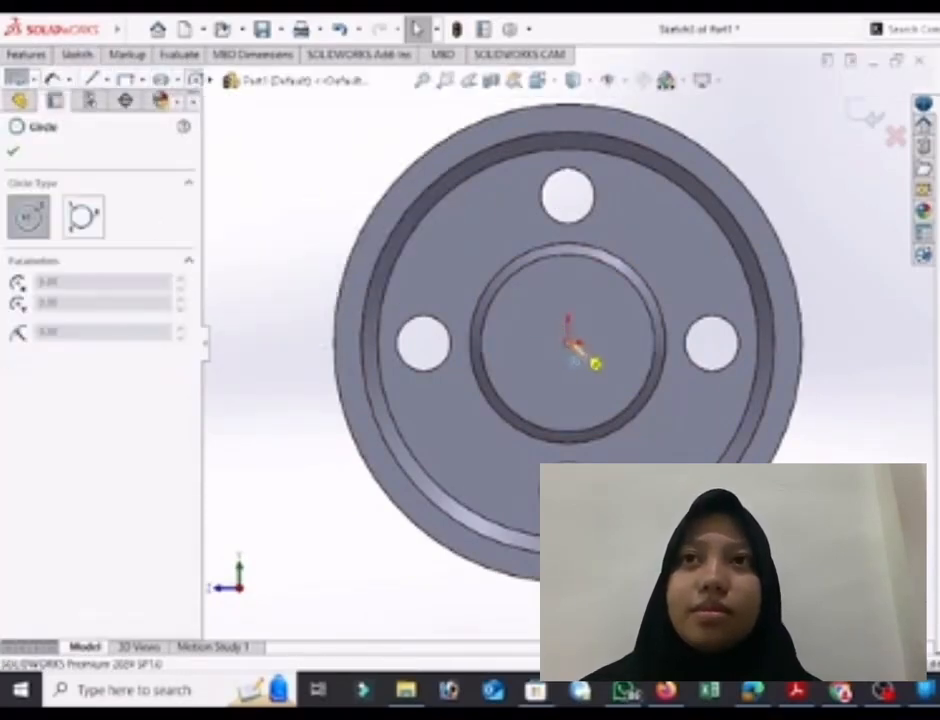
left_click(568, 343)
left_click(633, 383)
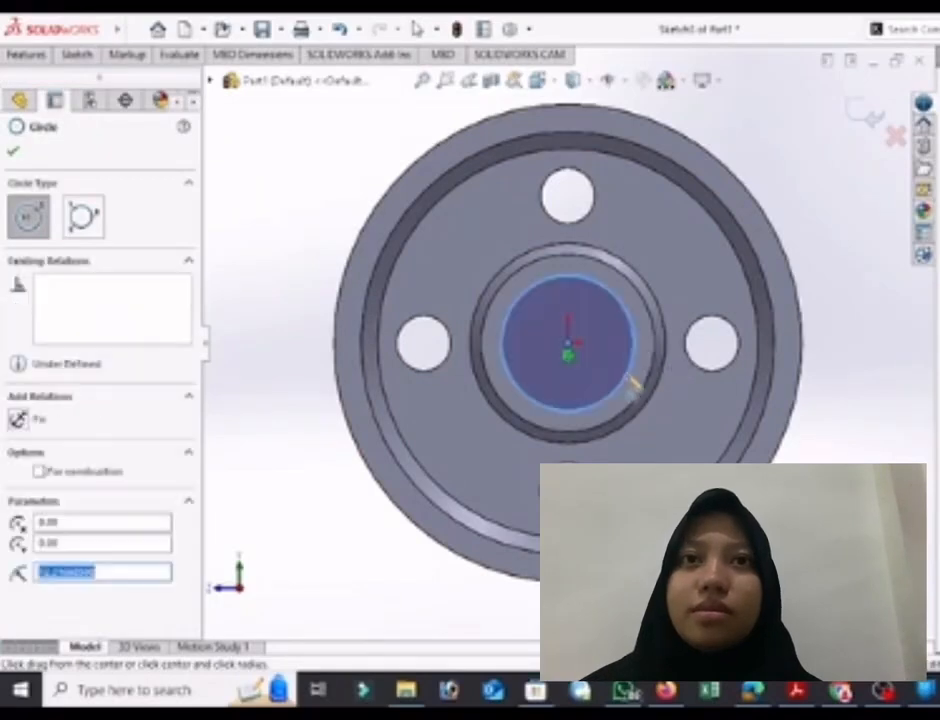
Step: Dimension the hub circle's diameter as 20 mm
left_click(74, 55)
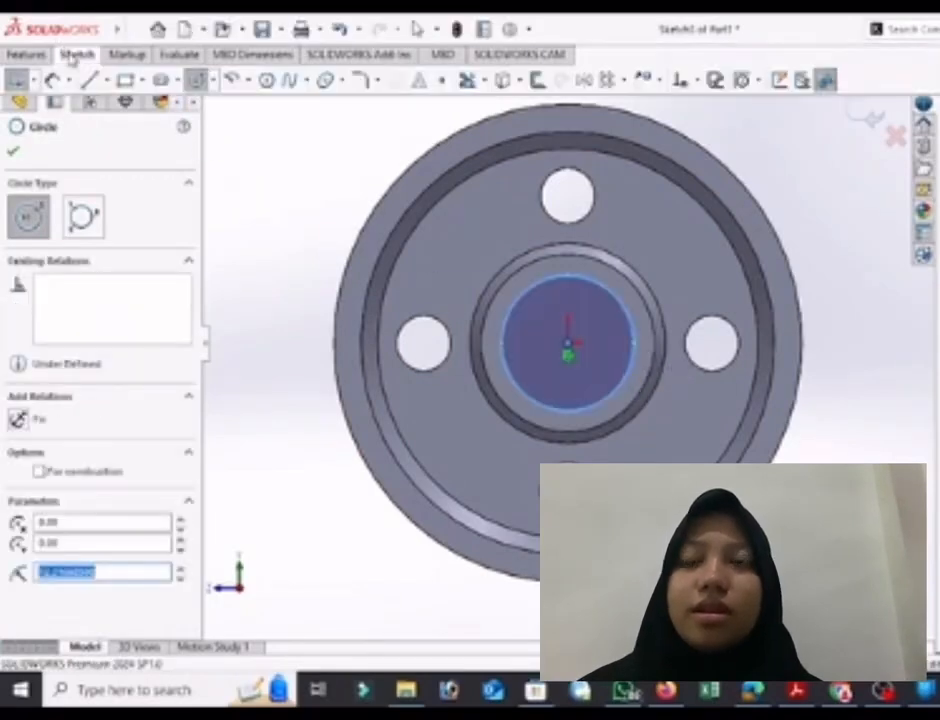
key("Escape")
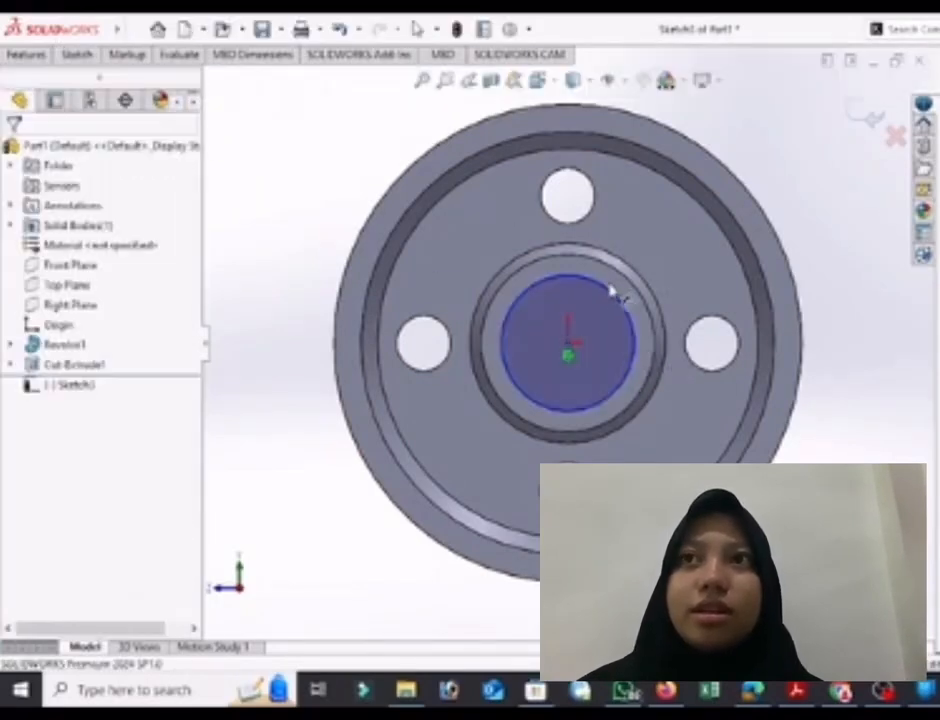
left_click(605, 293)
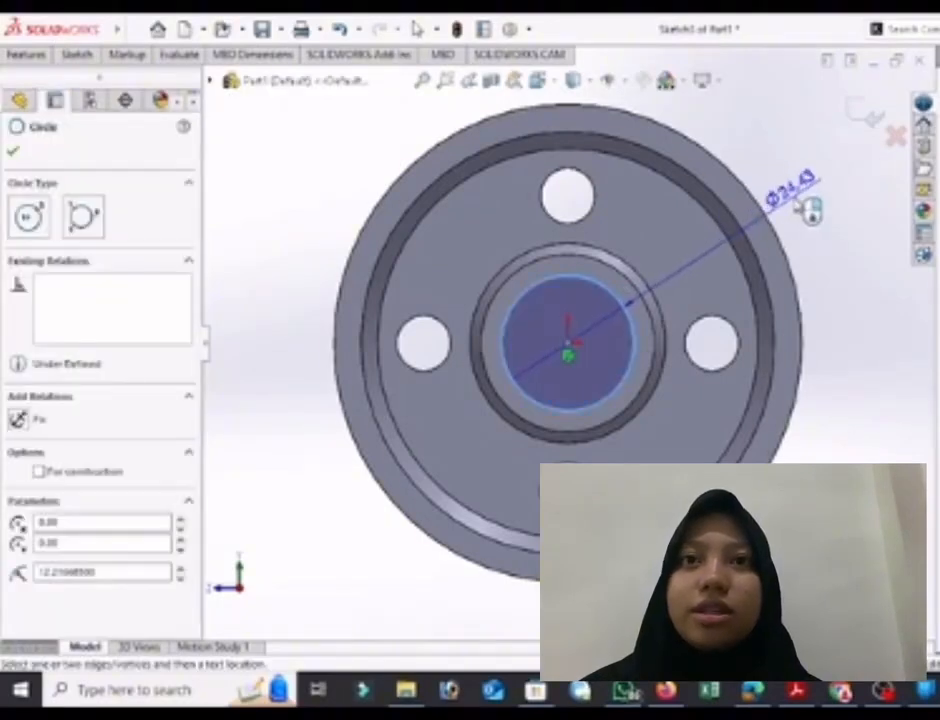
left_click(810, 208)
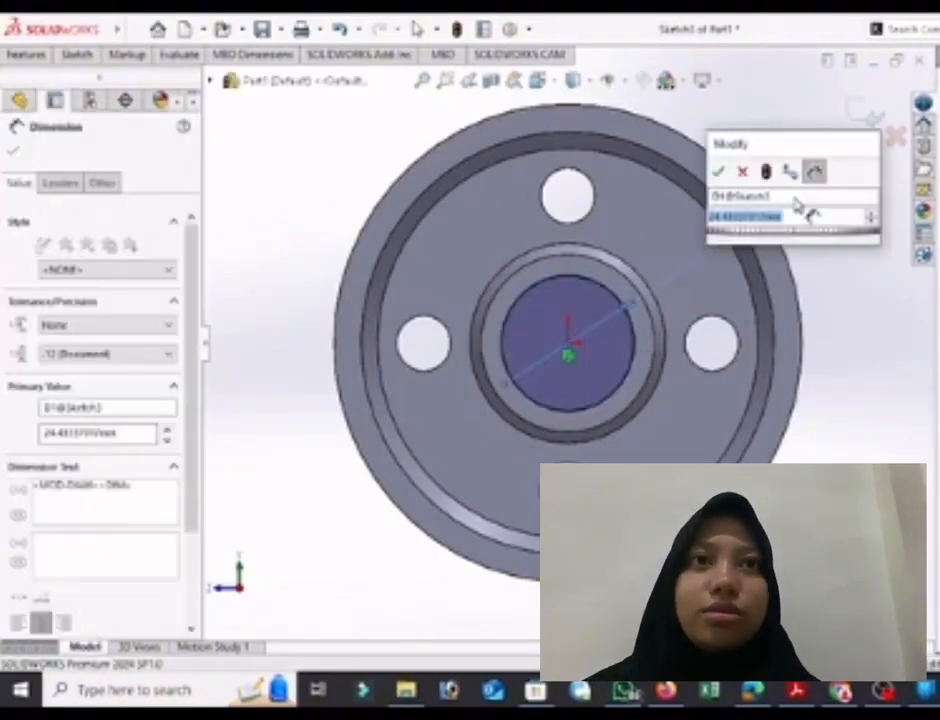
type("8")
key("Return")
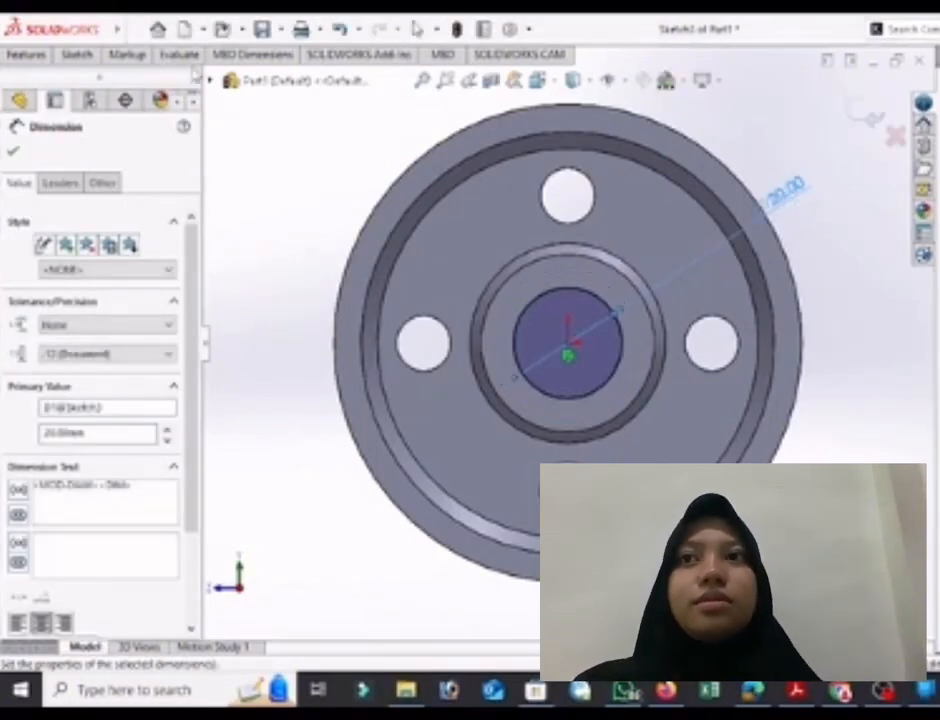
Step: Extrude-cut the 20 mm hub circle with the Through All end condition to make the central bore
left_click(70, 57)
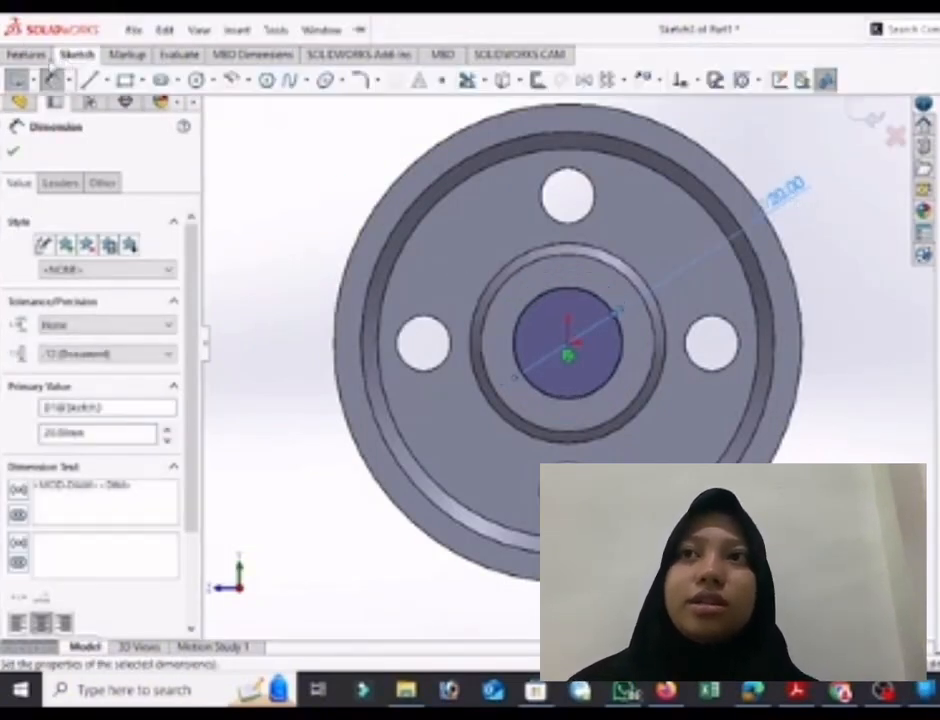
left_click(40, 56)
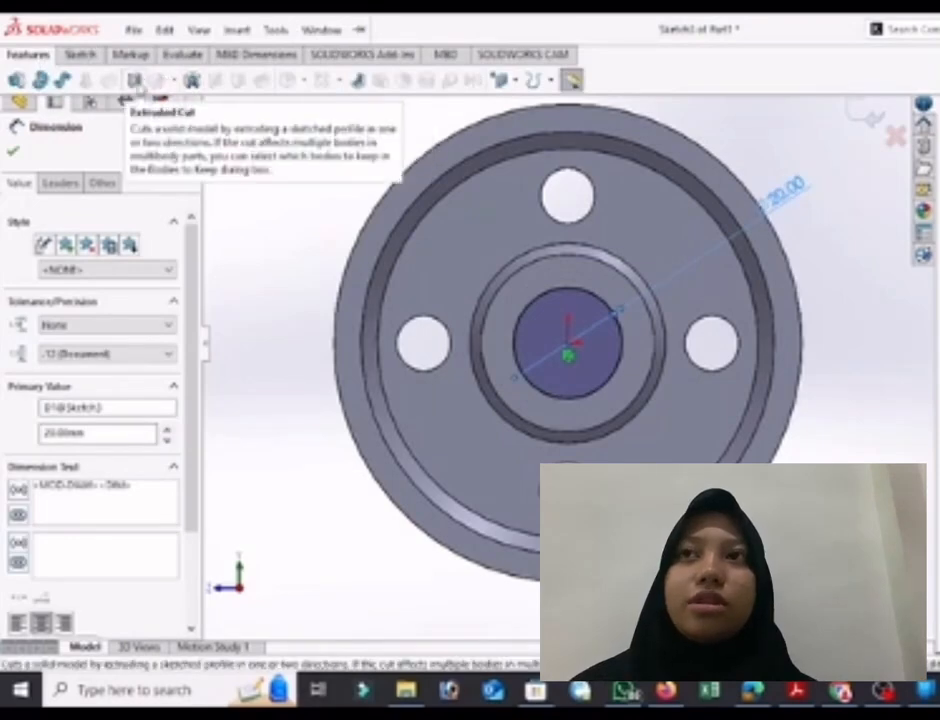
middle_click_drag(583, 305, 209, 231)
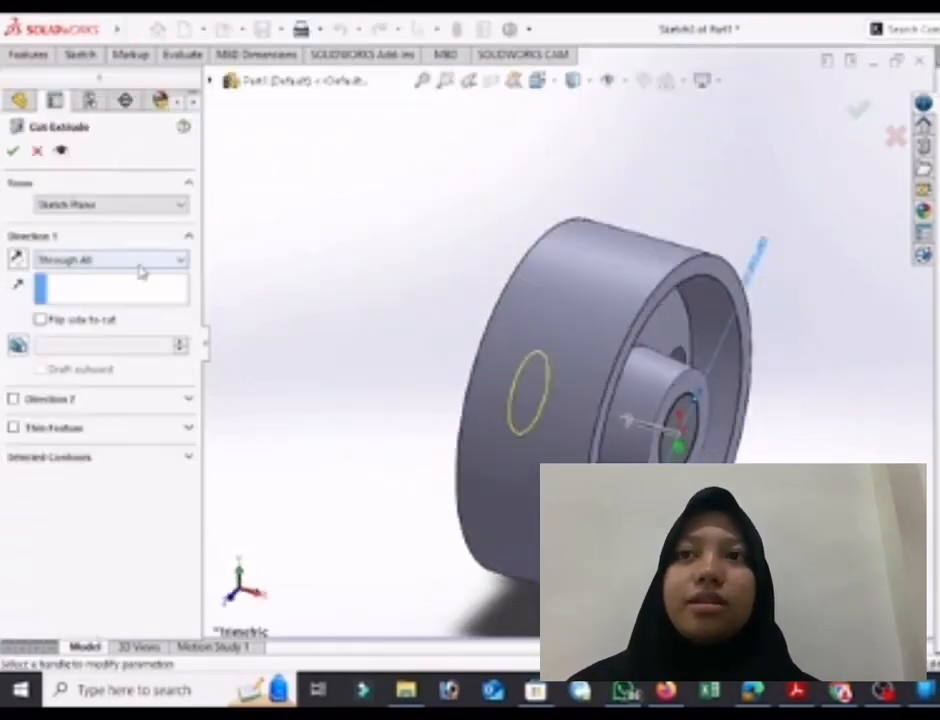
left_click(13, 151)
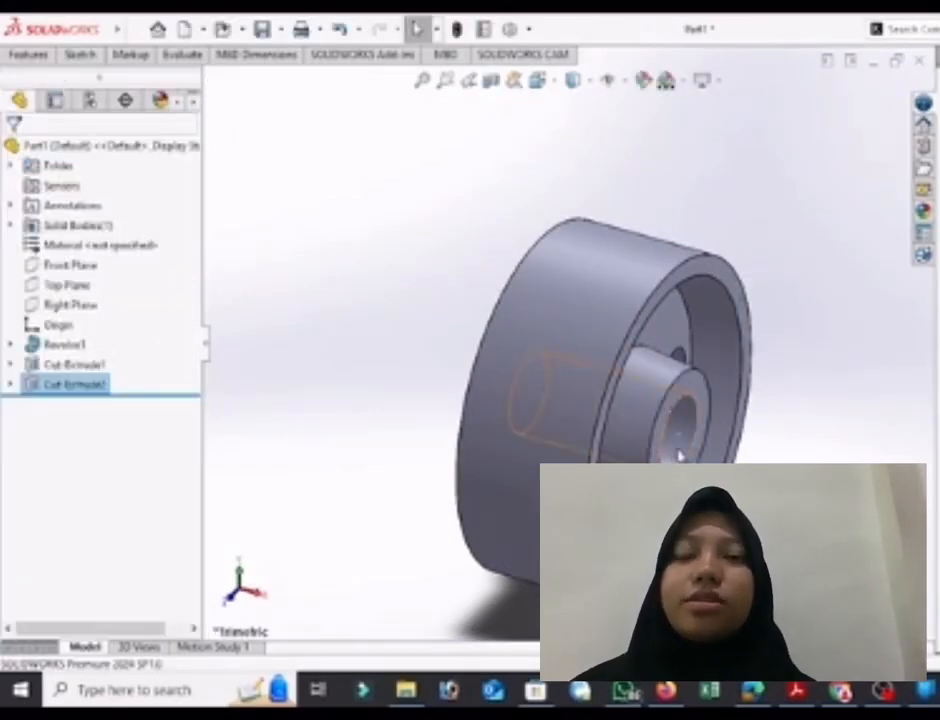
left_click(690, 405)
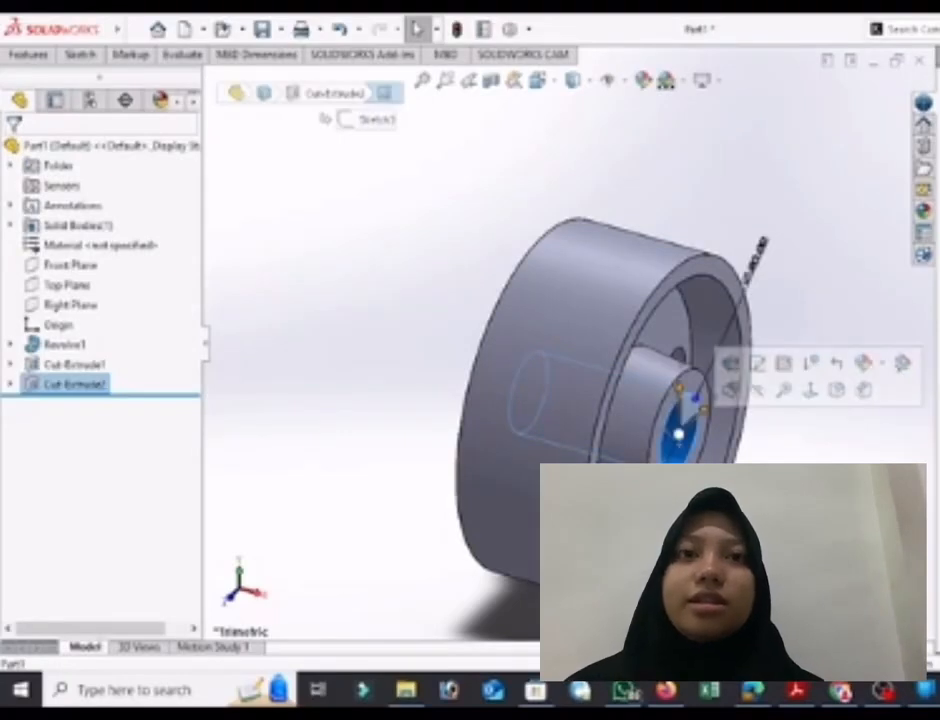
key("Escape")
Step: Assign the material Stainless Steel (ferritic) from the Steel category to the part
left_click(80, 247)
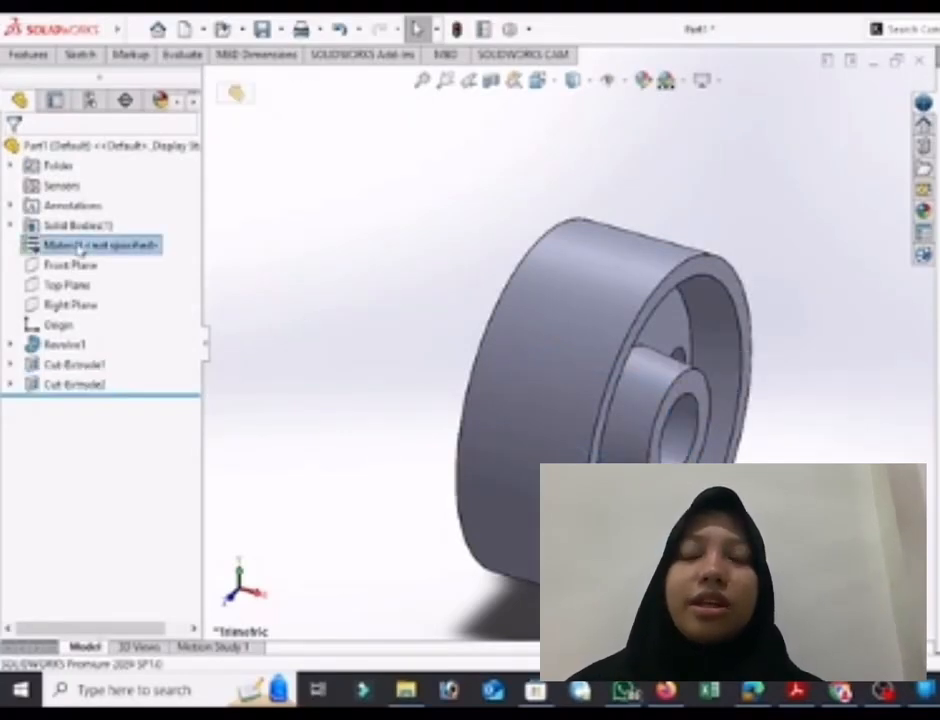
right_click(80, 250)
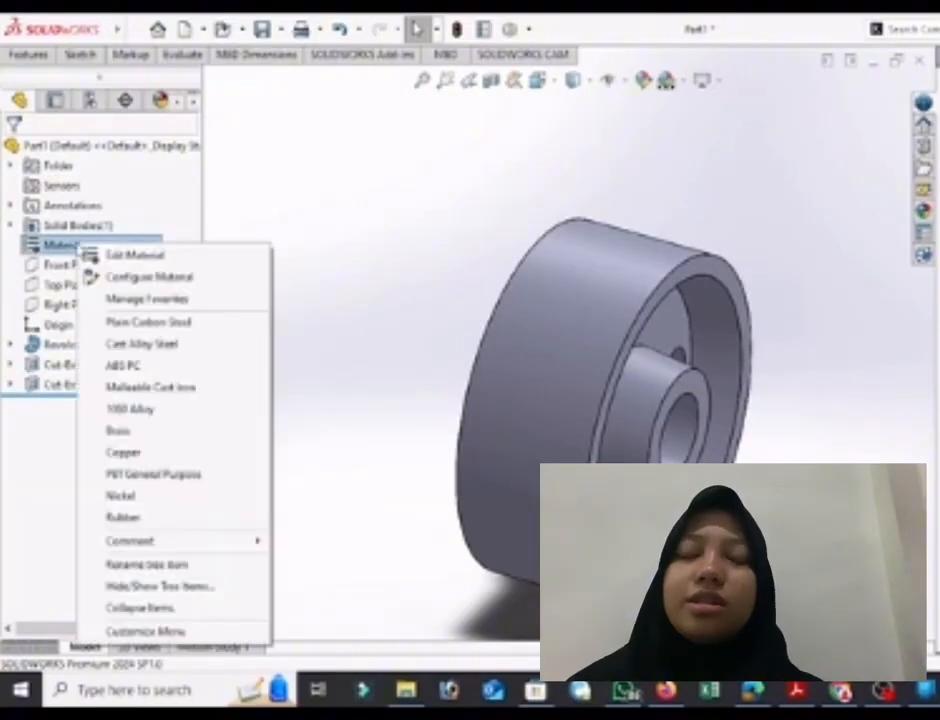
left_click(167, 257)
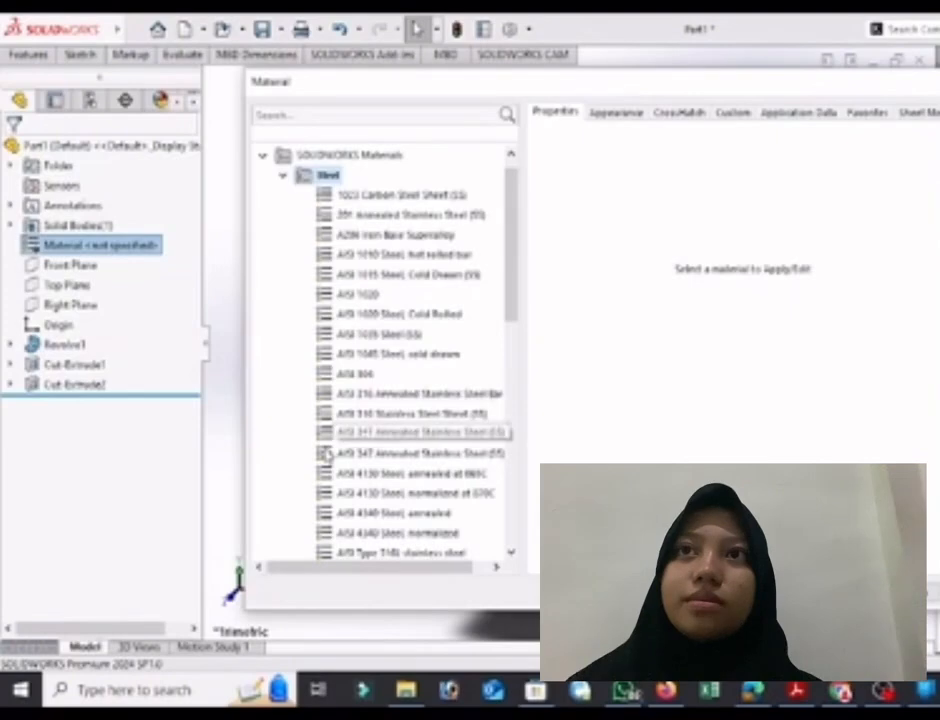
scroll(326, 452, "down", 10)
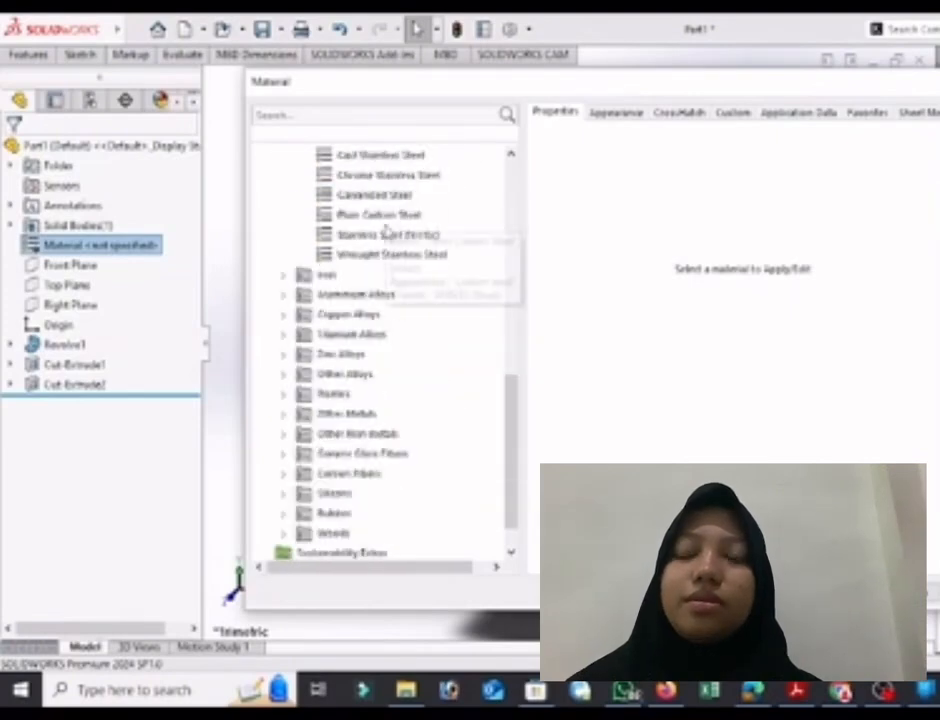
left_click(386, 235)
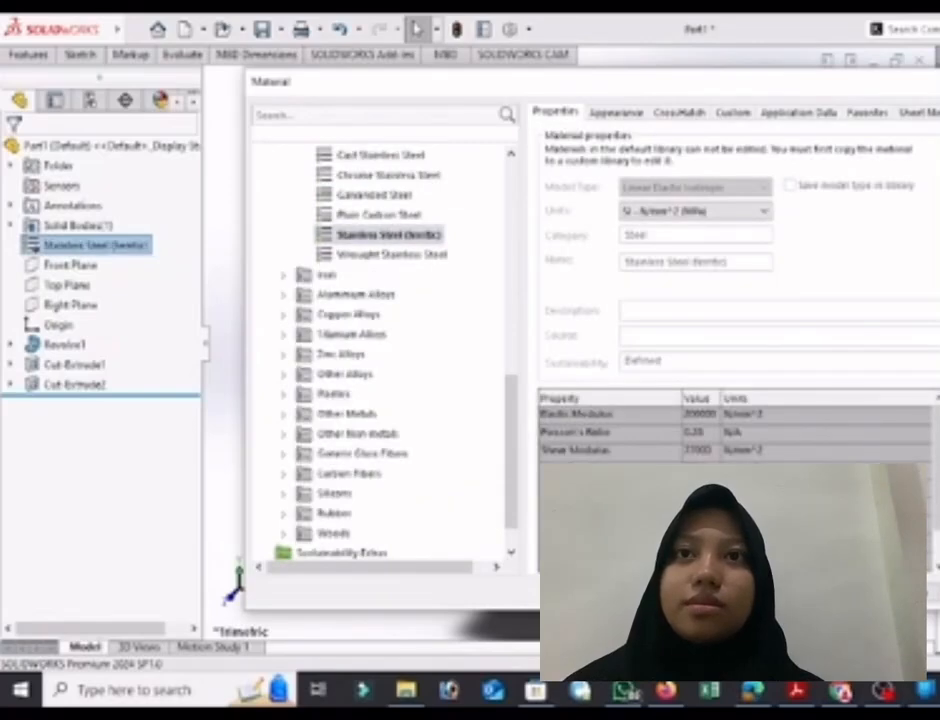
left_click(700, 596)
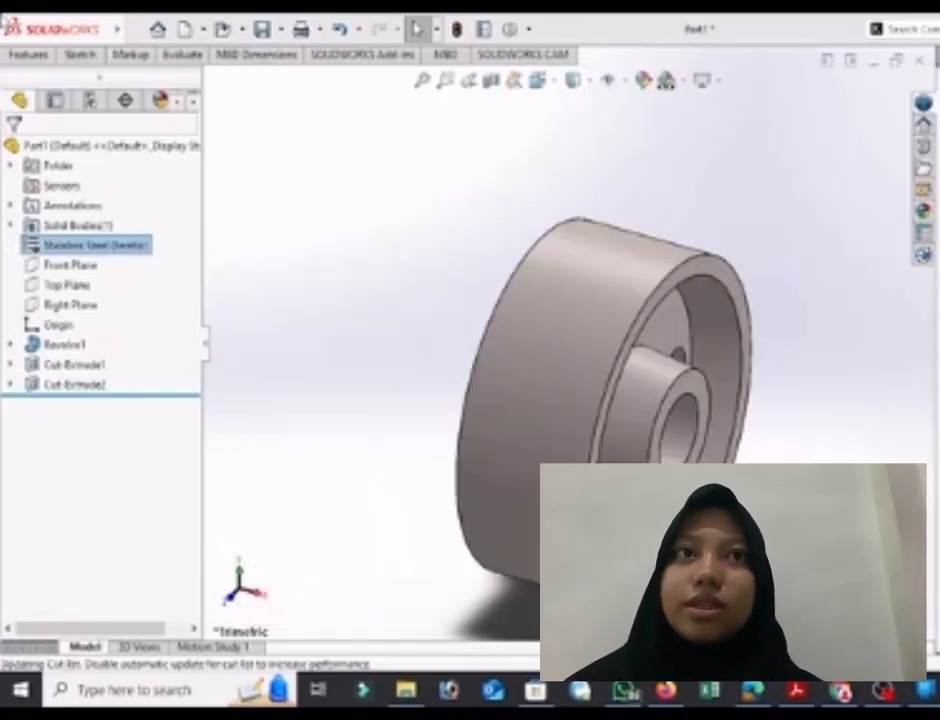
Step: Evaluate the part's mass properties and examine its mass in the enlarged report text
left_click(79, 54)
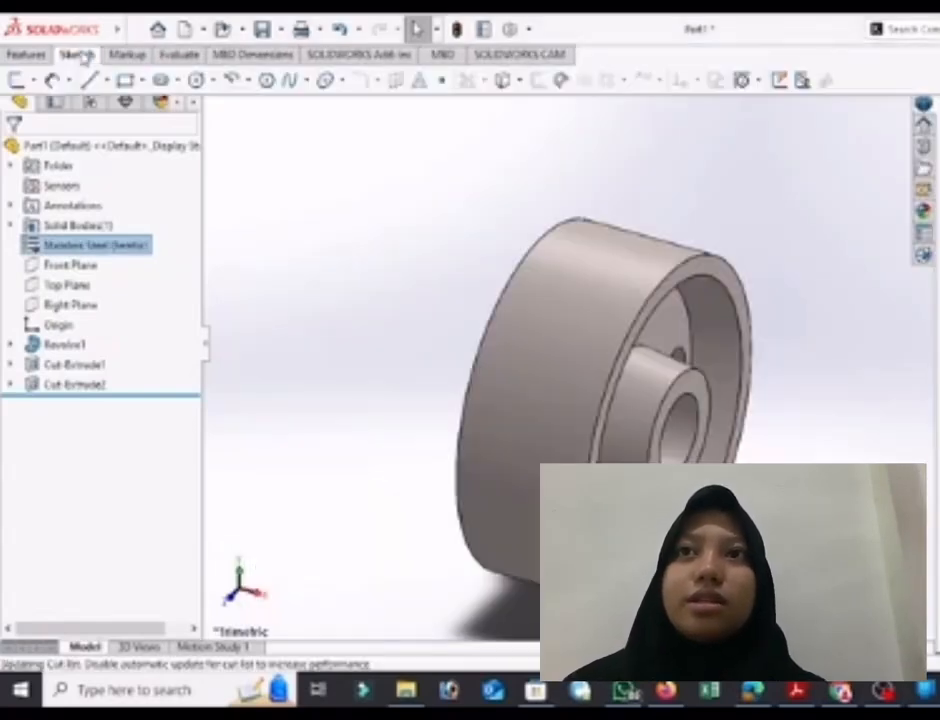
left_click(127, 54)
left_click(182, 54)
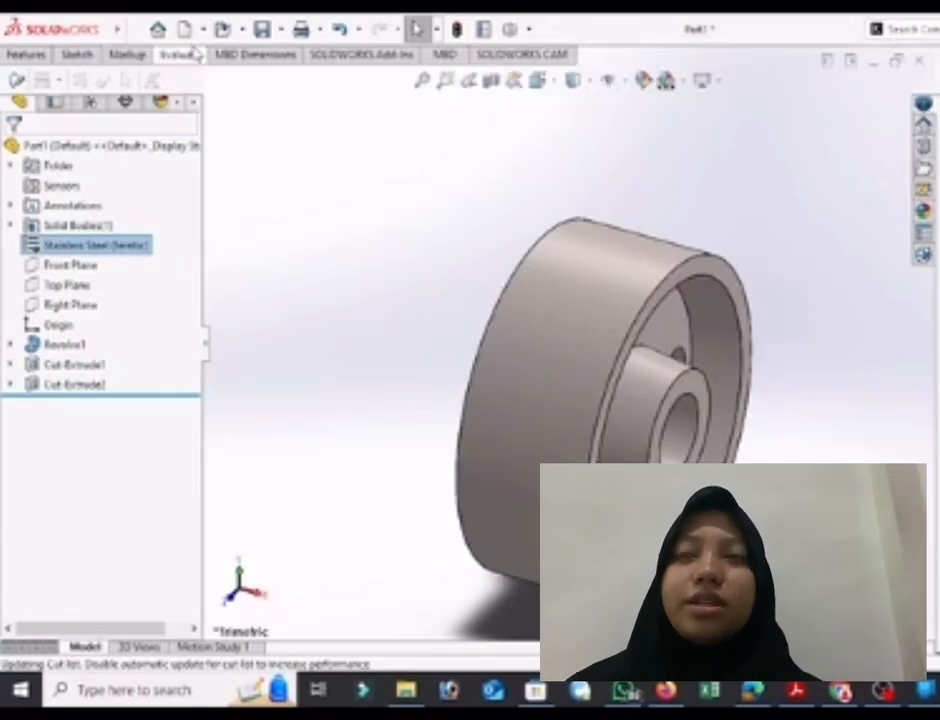
left_click(124, 81)
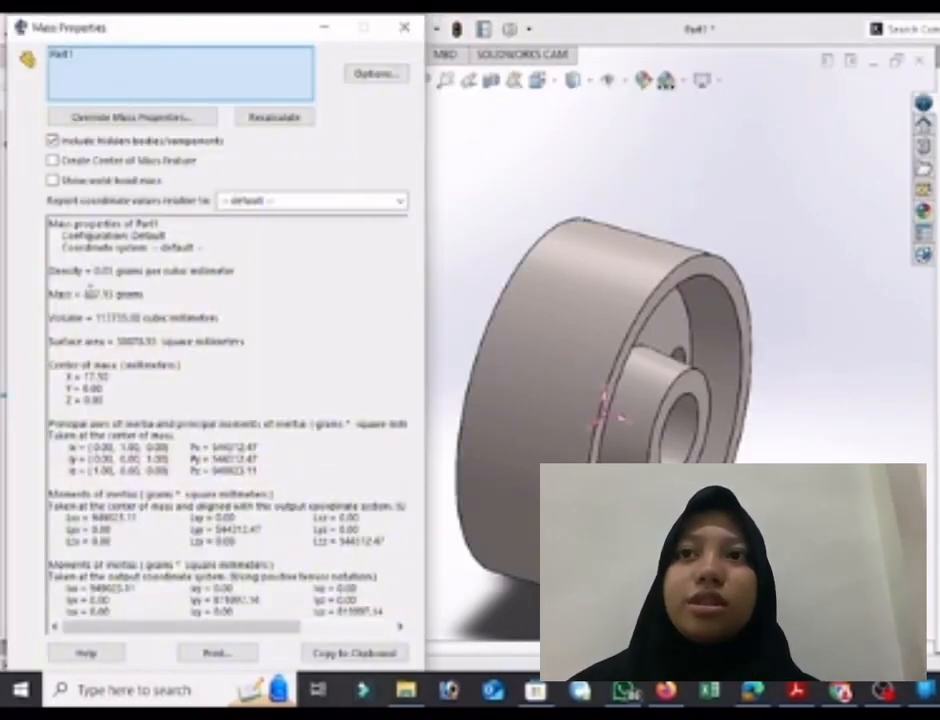
scroll(90, 289, "up", 3, "ctrl")
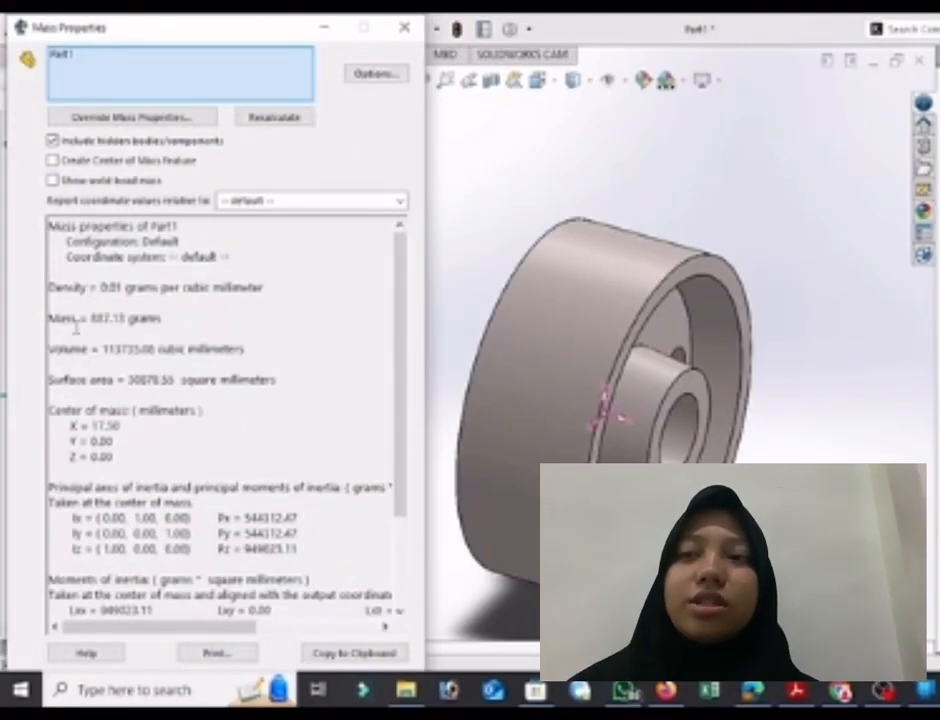
scroll(75, 326, "up", 2, "ctrl")
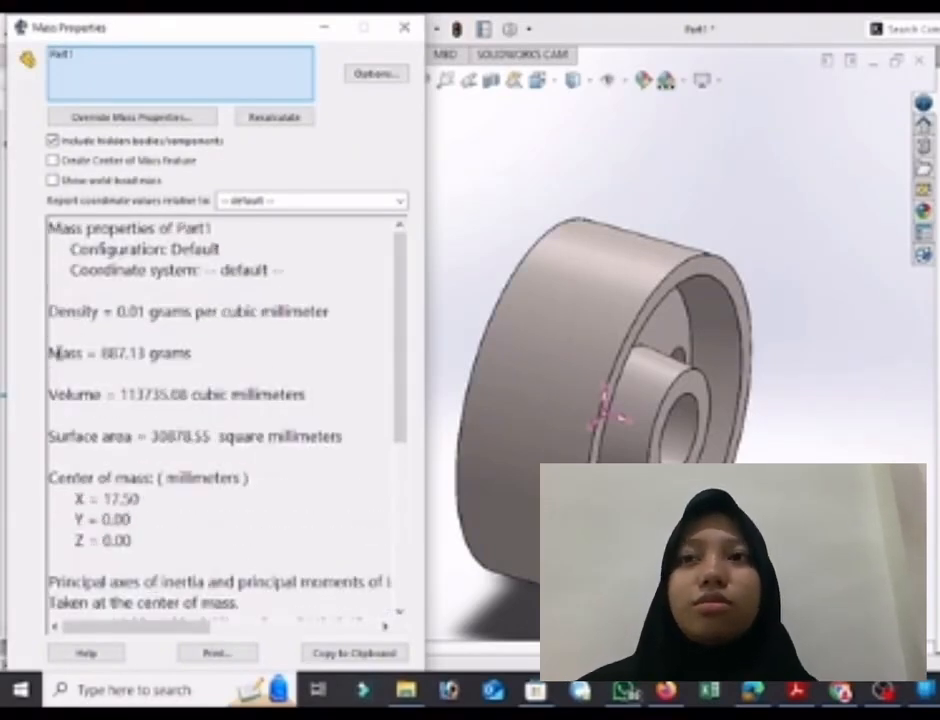
left_click_drag(61, 354, 242, 346)
left_click(242, 346)
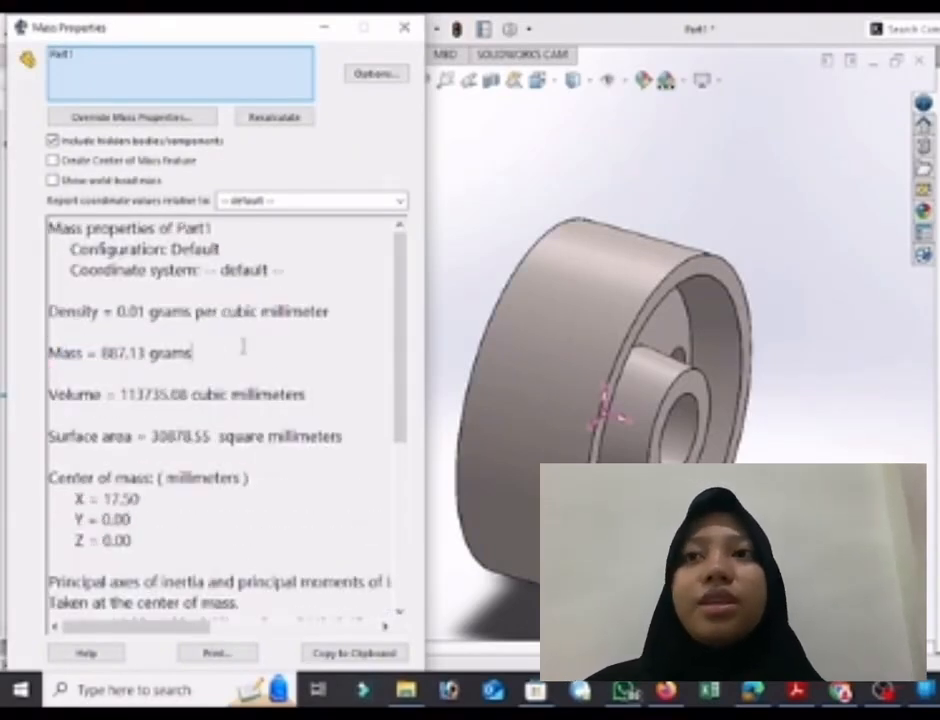